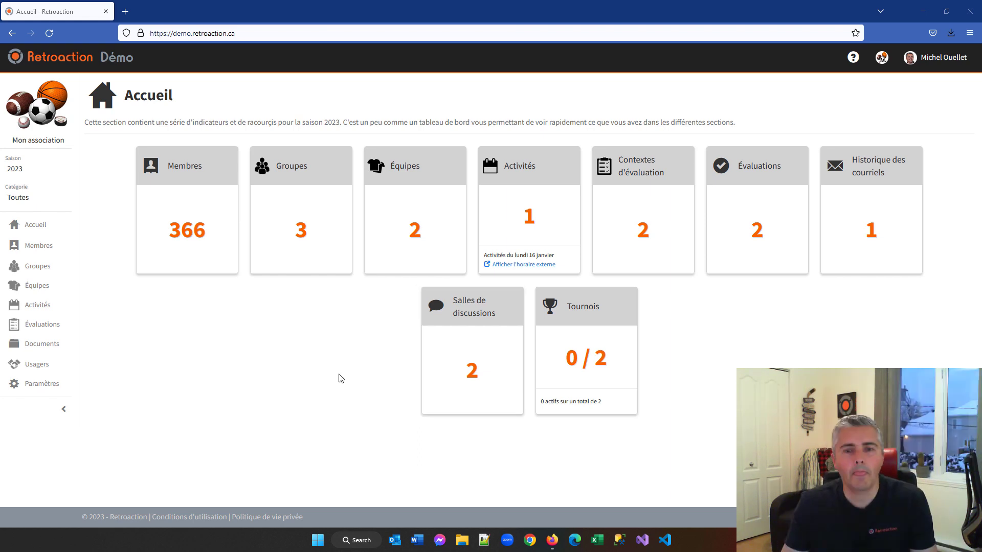
Open the Membres section and view the options available for creating members.
left_click(40, 252)
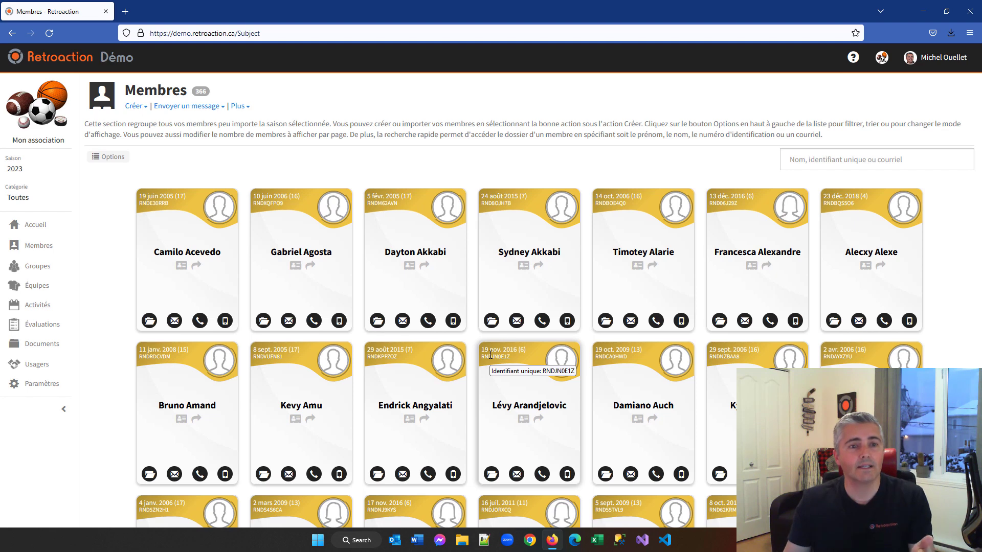
left_click(135, 106)
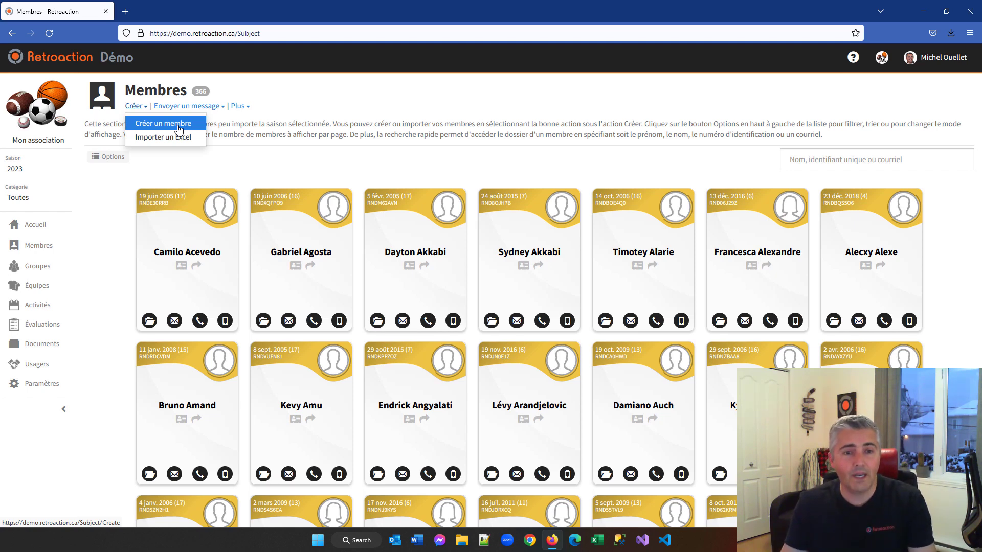
left_click(248, 163)
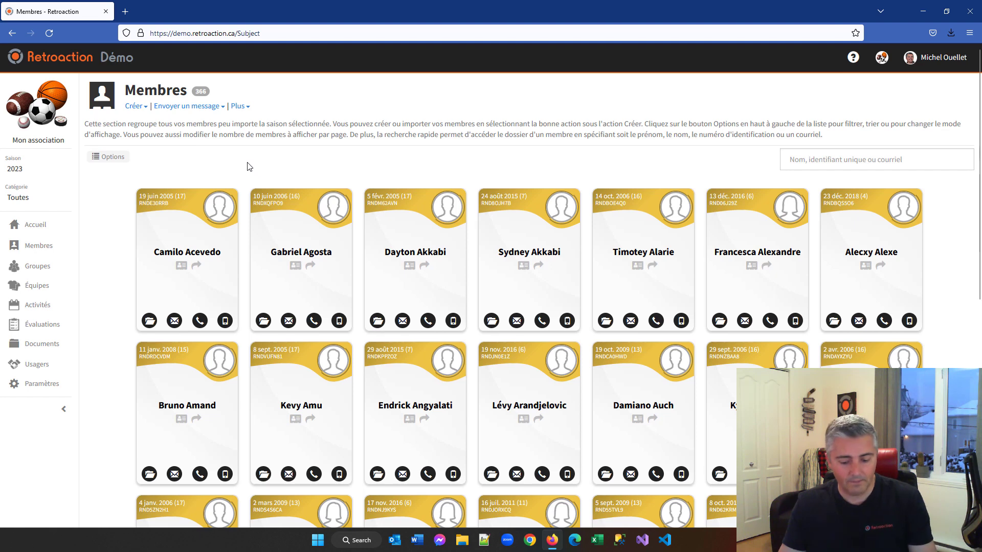
Review the first listed member's profile, from personal information and contacts through the remaining sections, and return to the member list.
left_click(181, 257)
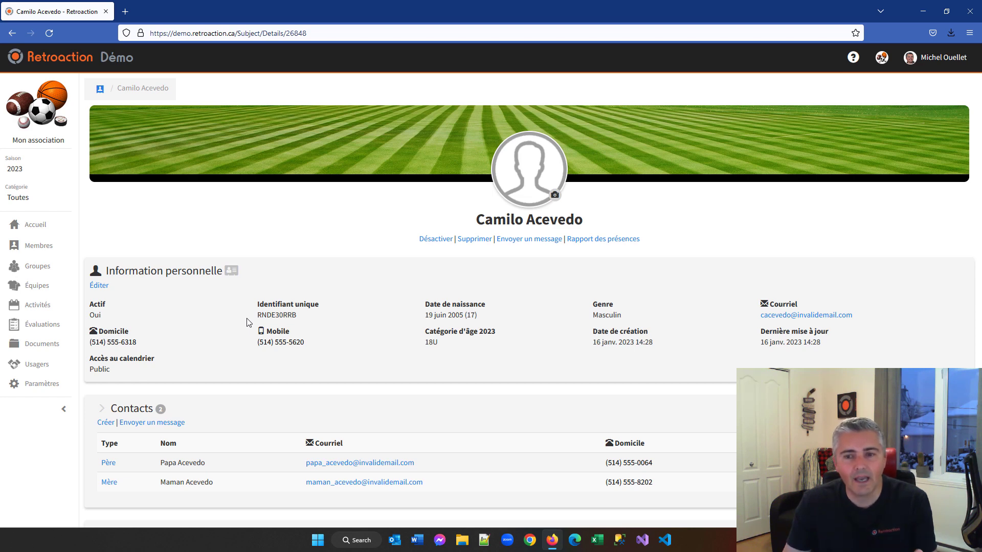
scroll(250, 352, "down", 3)
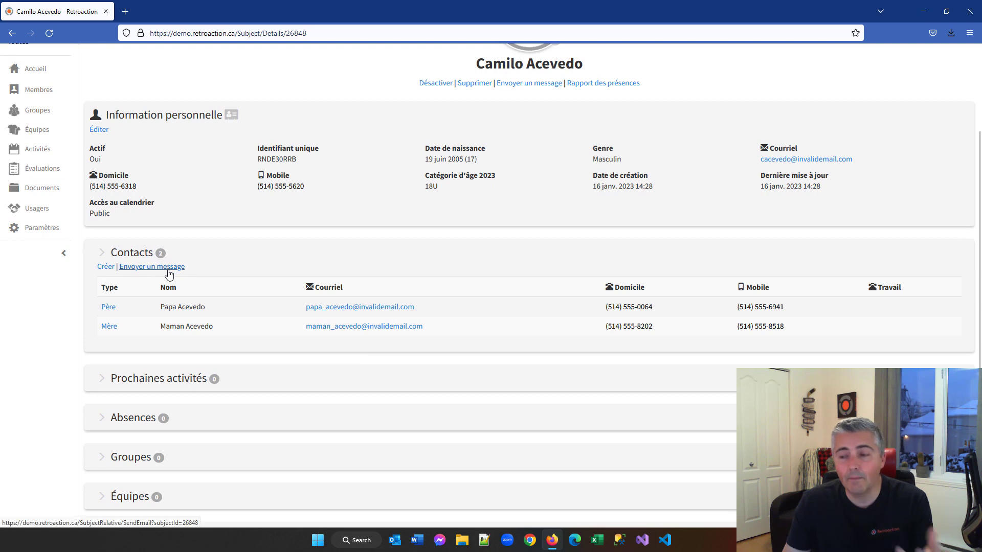
scroll(201, 351, "down", 5)
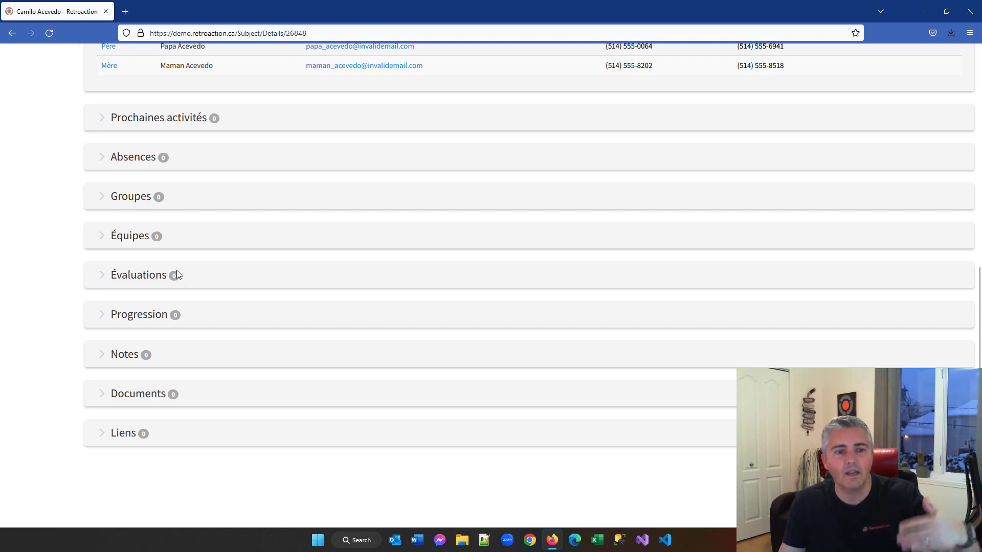
scroll(140, 176, "up", 6)
scroll(140, 177, "up", 2)
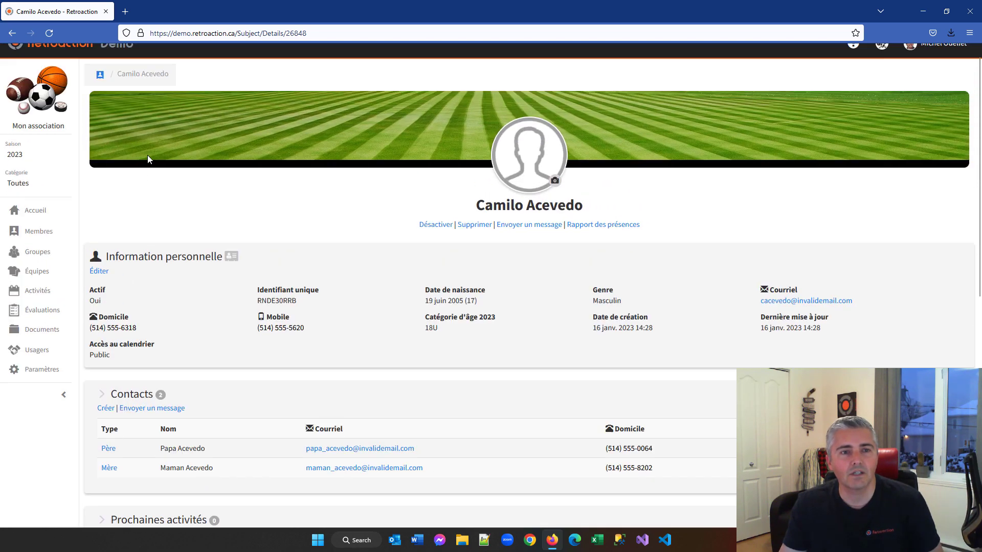
left_click(100, 91)
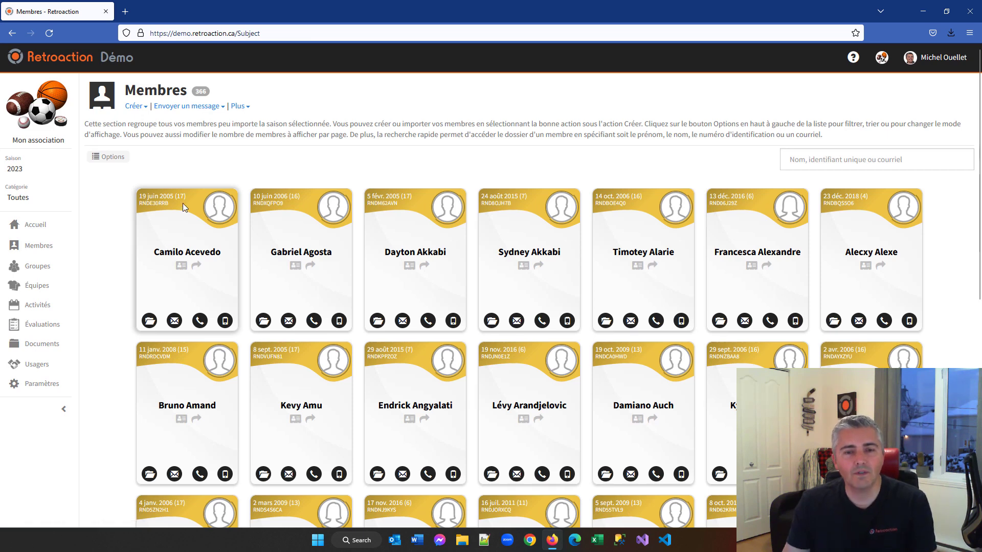
Start a new message to all members with the title "ghjghjkhjk" and the body "hjkhkhhk".
left_click(189, 113)
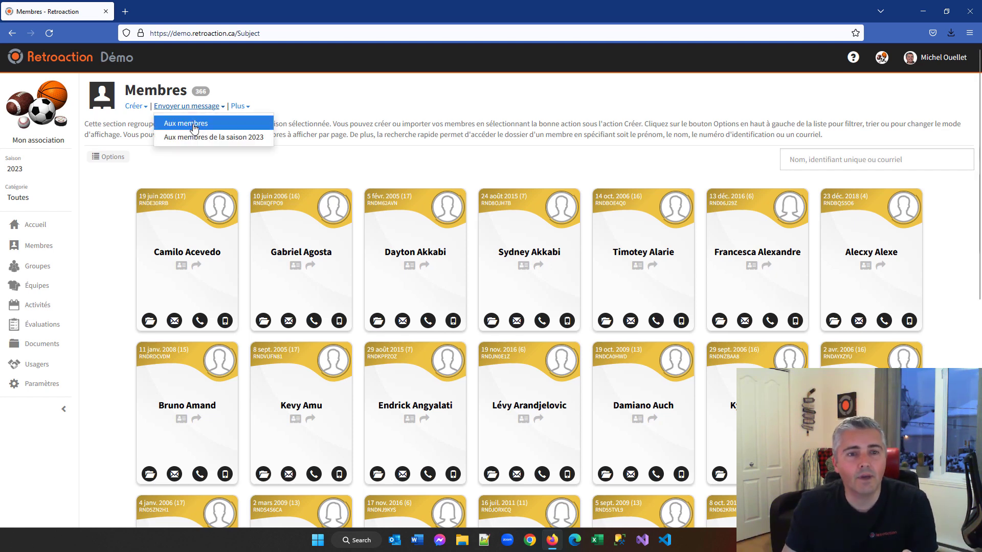
left_click(193, 124)
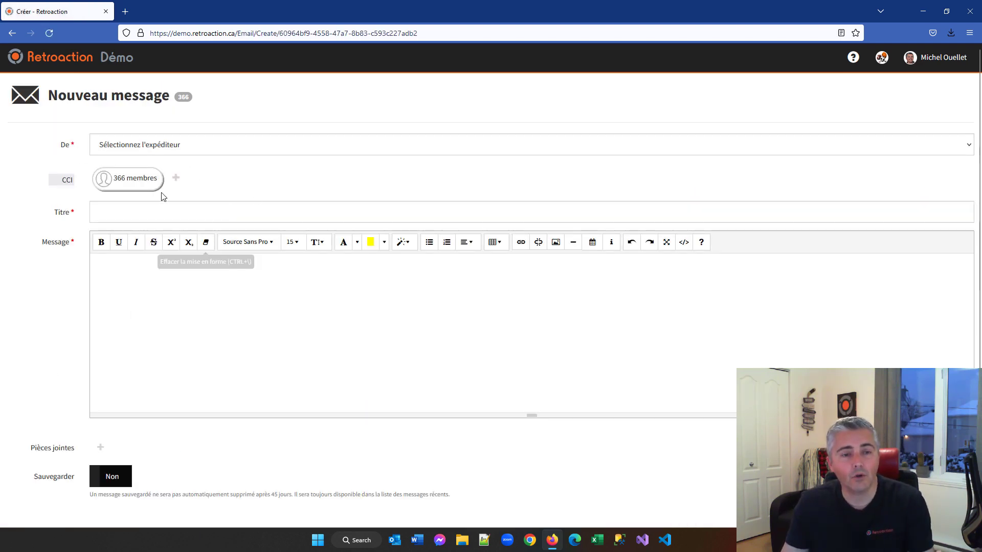
left_click(112, 212)
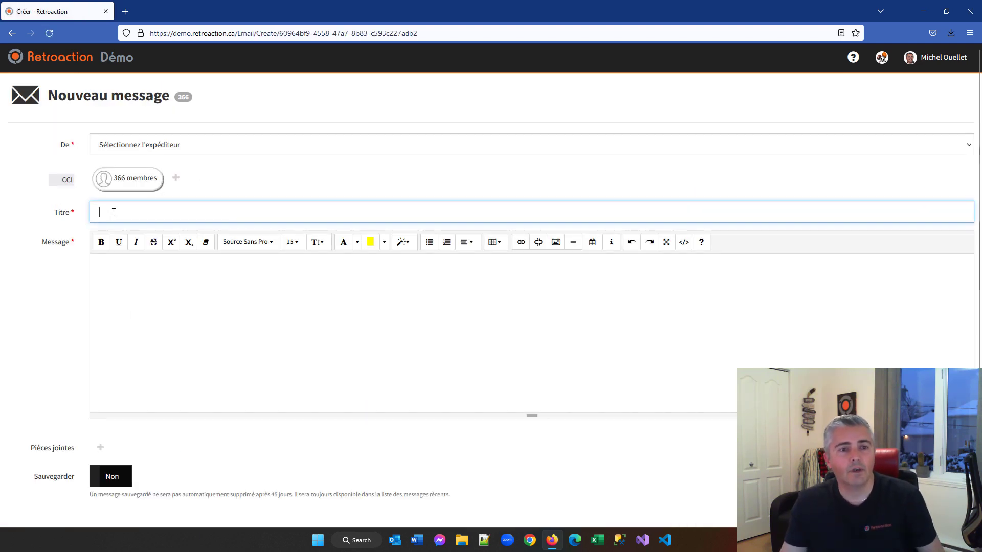
type("ghjghjkhjk")
left_click(149, 296)
type("hjkhkhhk")
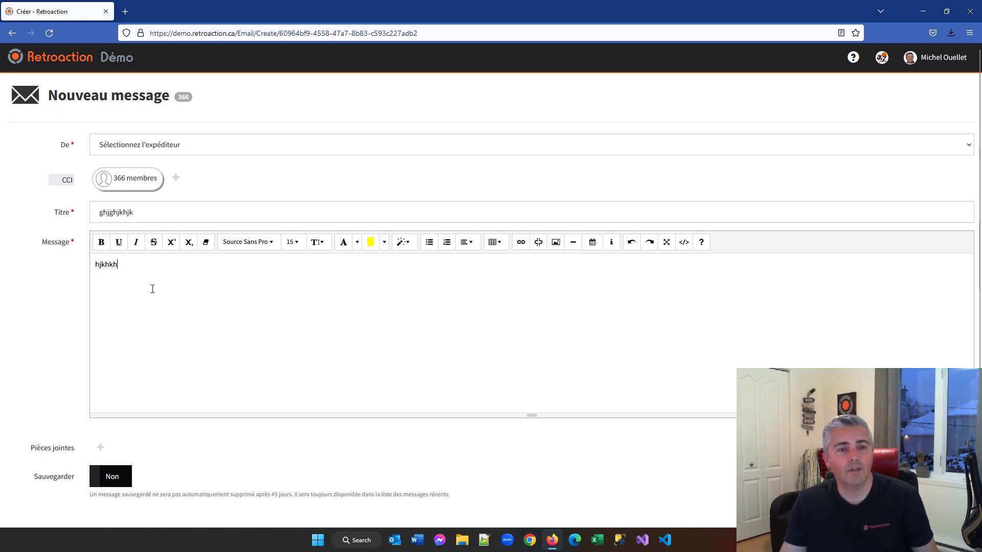
Set Sauvegarder to Oui for the message and select the signed-in user's personal address as the sender.
scroll(118, 436, "down", 1)
left_click(118, 434)
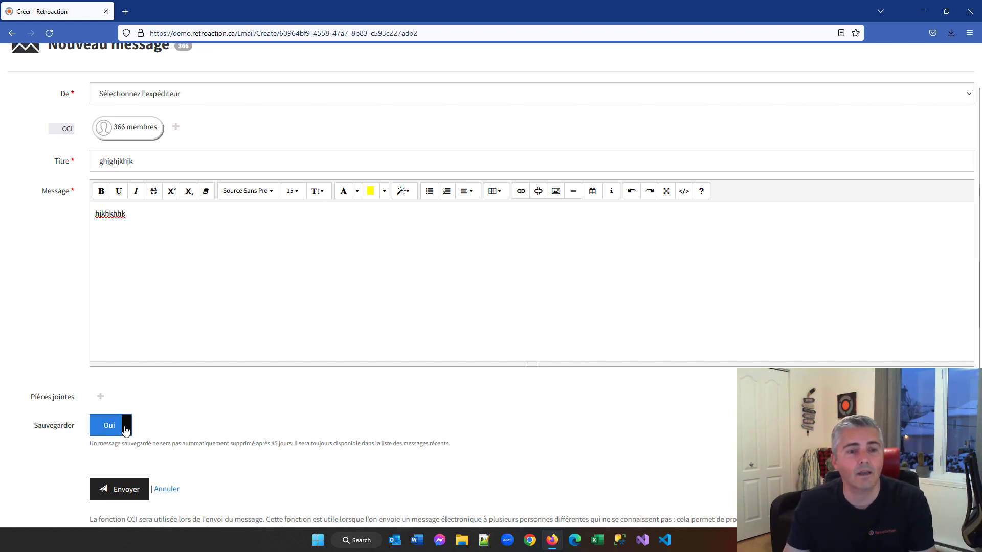
left_click(168, 99)
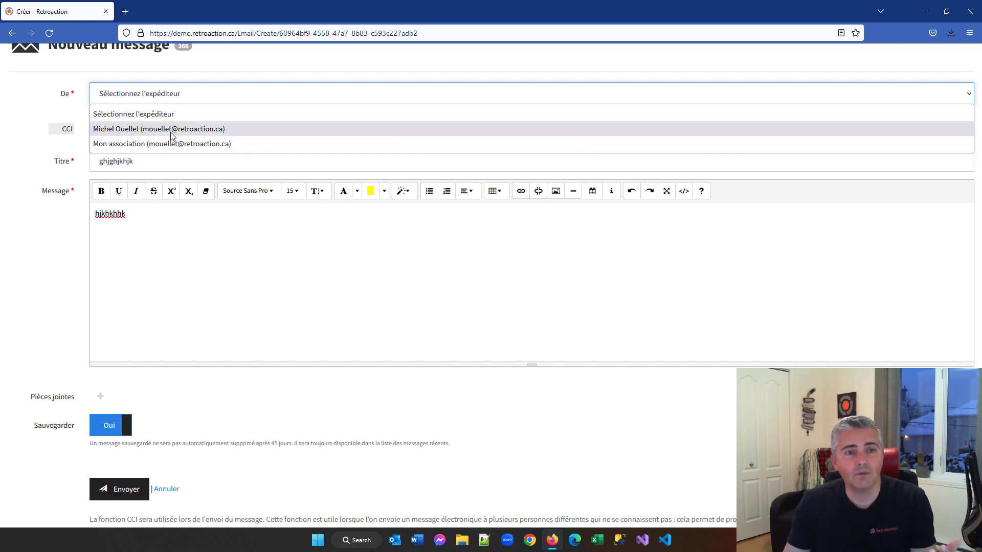
left_click(172, 133)
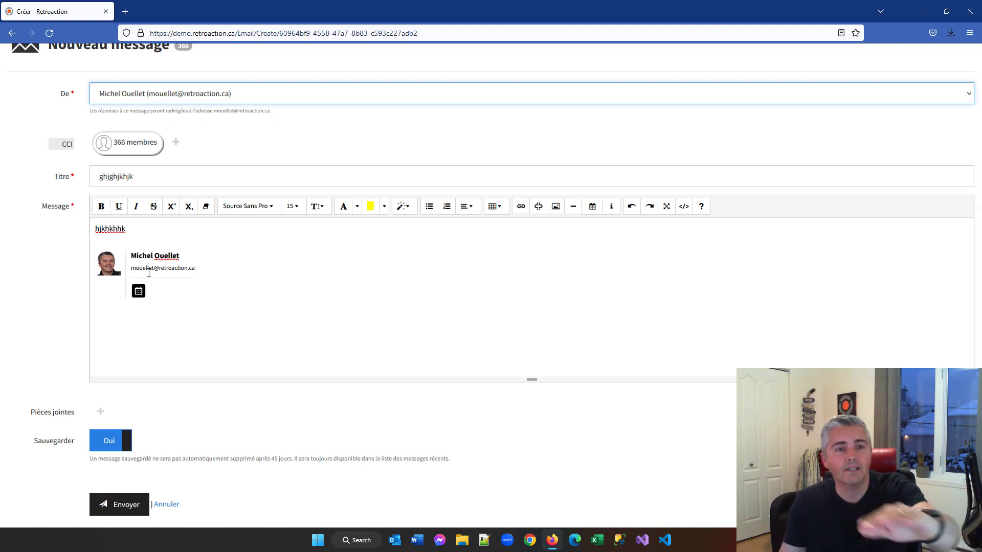
Examine the CCI explanation and the recipient modes À, CC and CCI, and cancel the message without sending it.
scroll(257, 351, "down", 2)
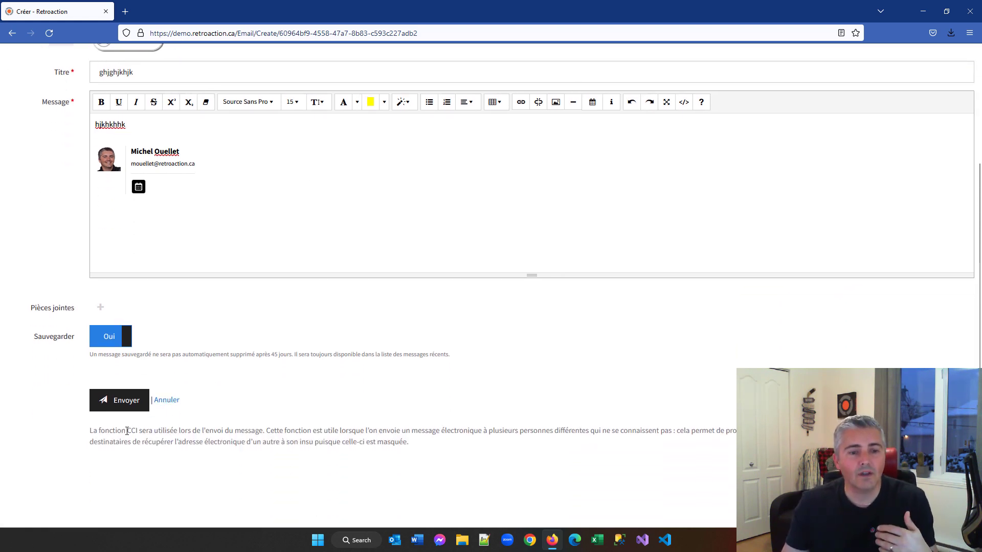
left_click_drag(127, 431, 140, 431)
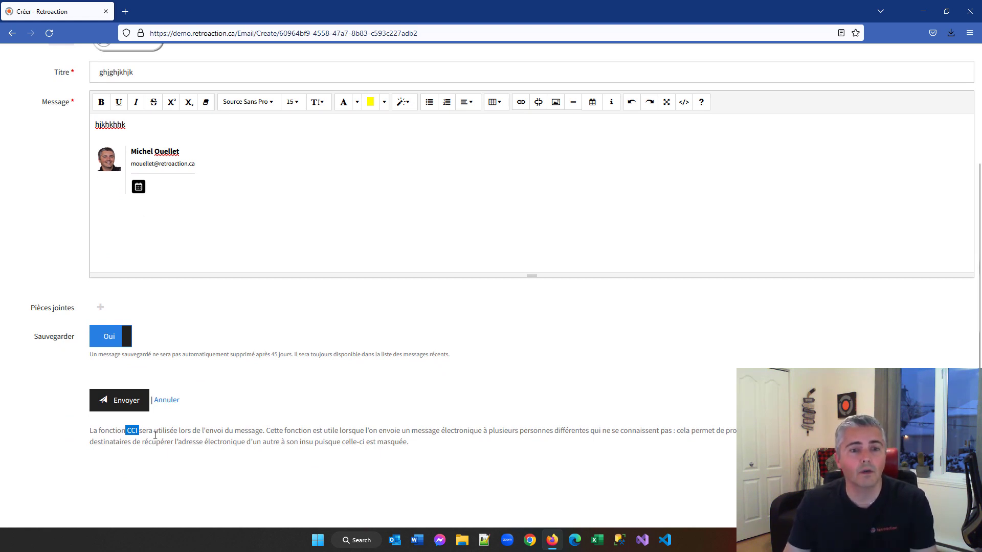
left_click(162, 441)
scroll(171, 422, "up", 3)
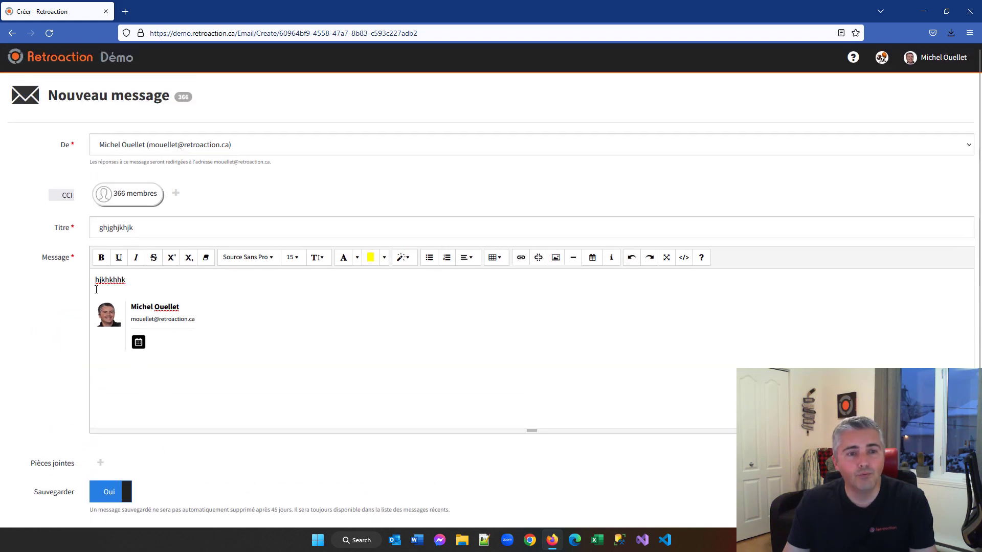
left_click(67, 195)
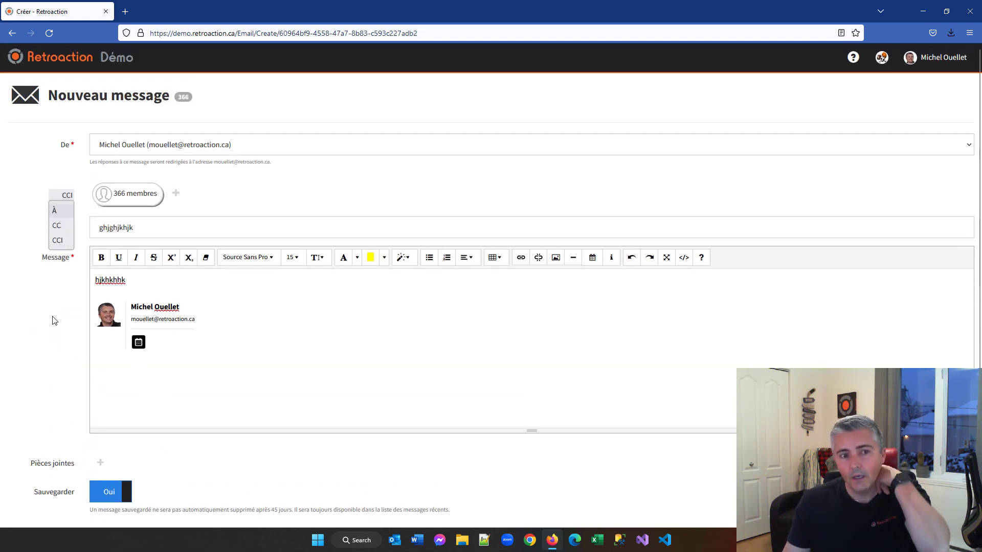
left_click(59, 345)
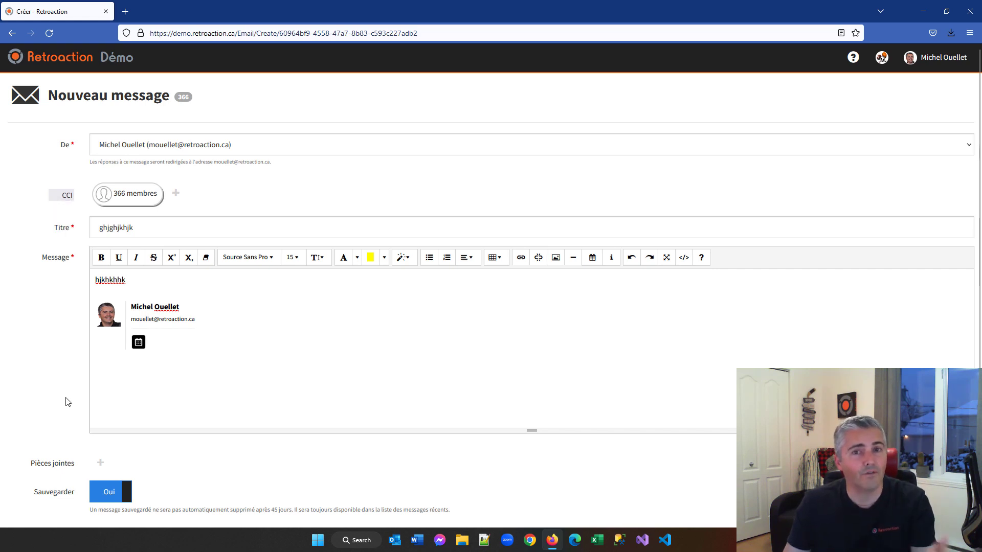
scroll(70, 409, "down", 3)
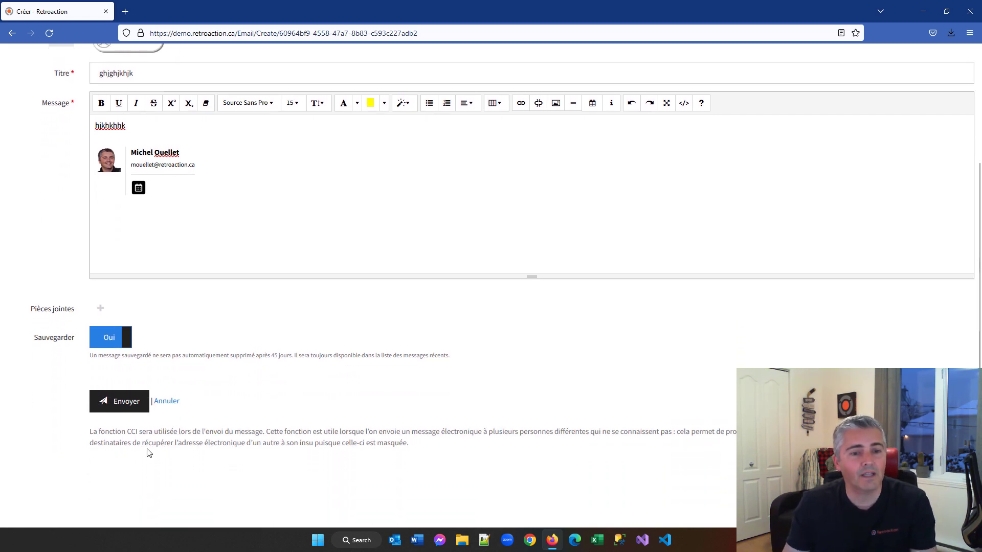
left_click(166, 401)
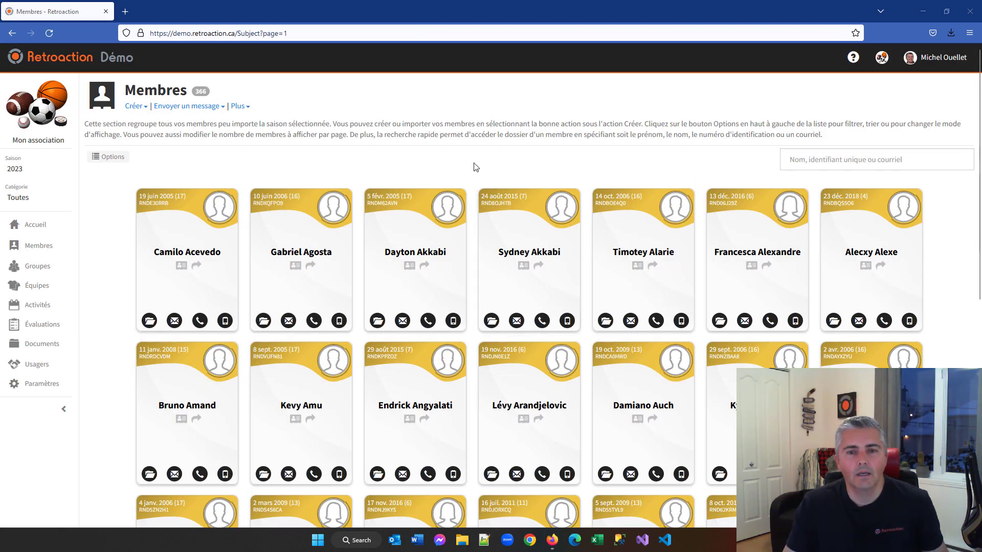
Search for a member by first name, open the last suggested member's profile, and return to the member list.
left_click(798, 160)
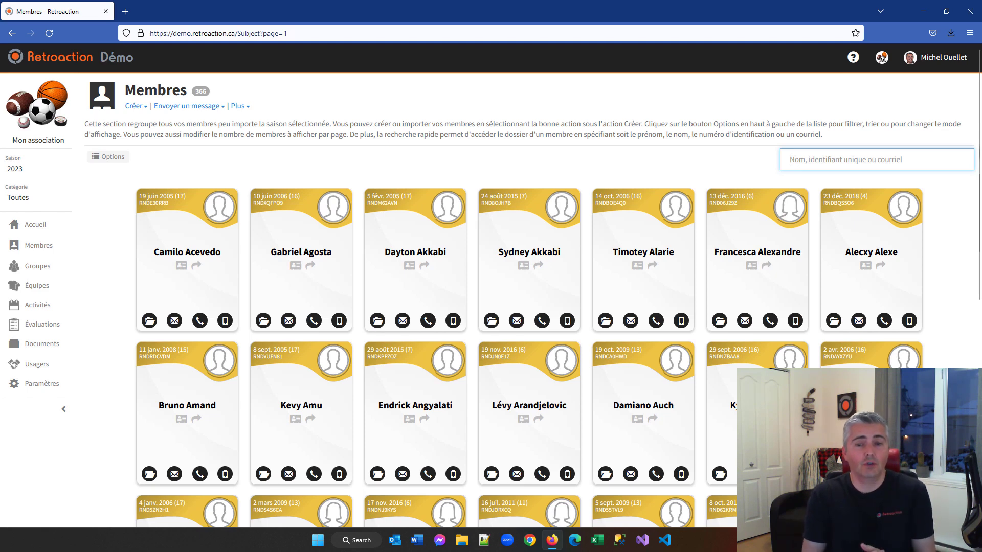
type("liliane")
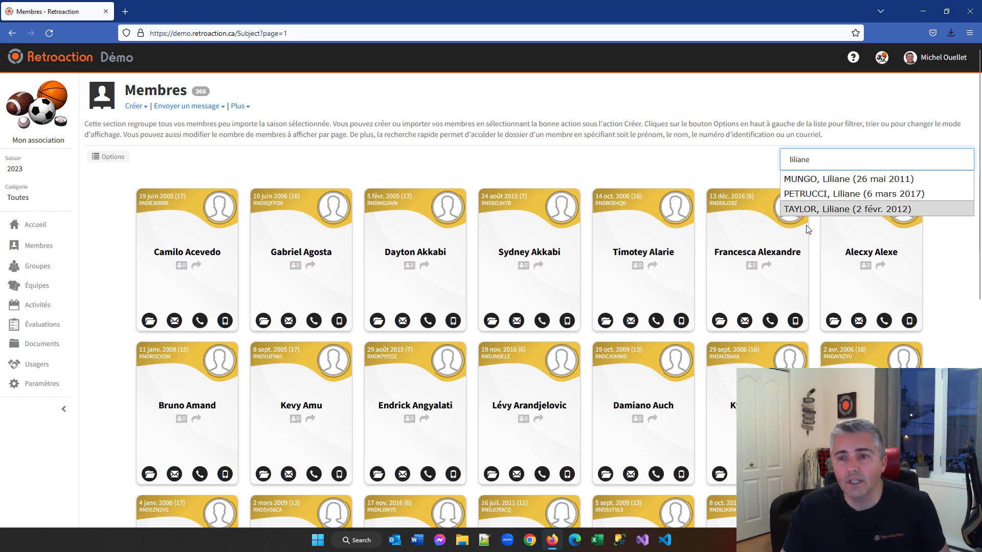
left_click(829, 211)
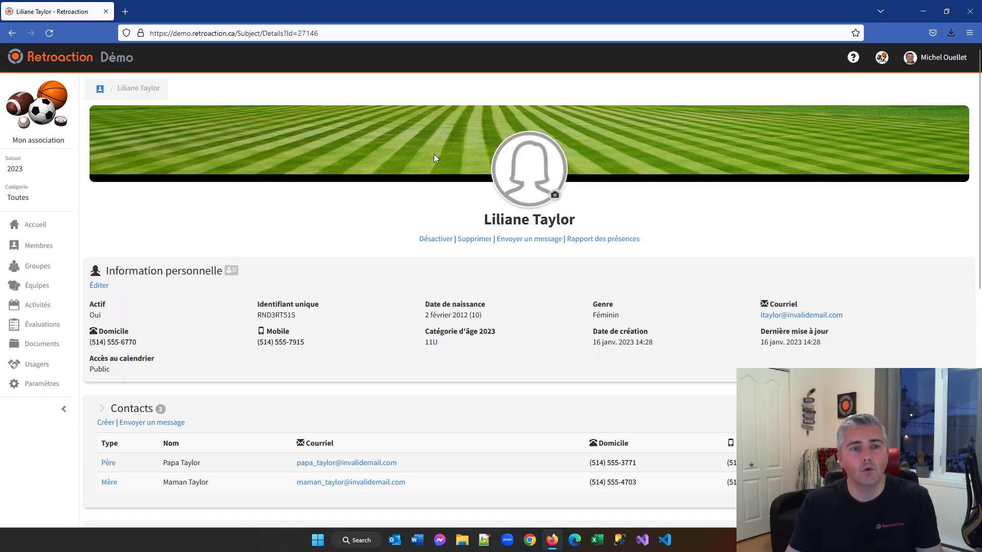
left_click(100, 89)
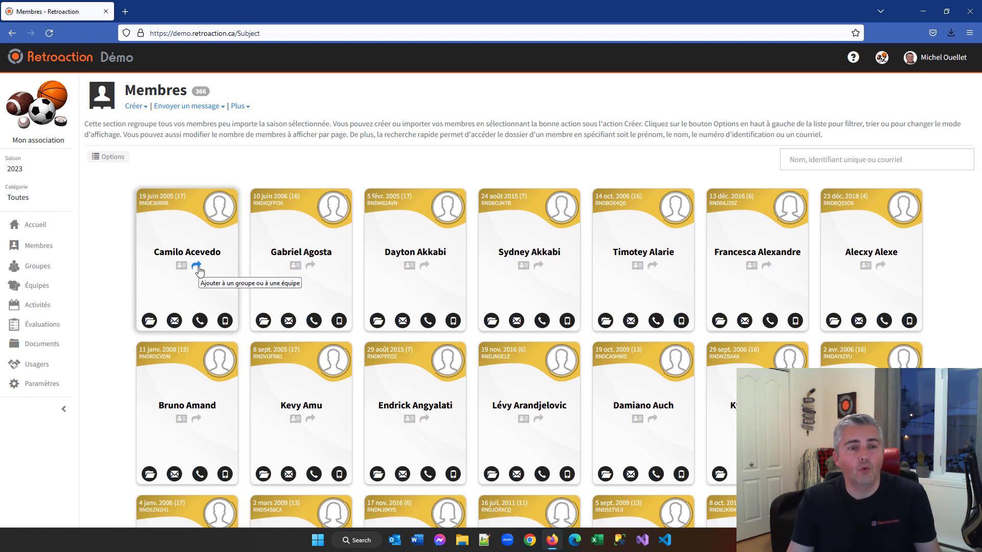
Filter the member list to the 11U category for the 2023 season.
left_click(21, 199)
left_click(29, 243)
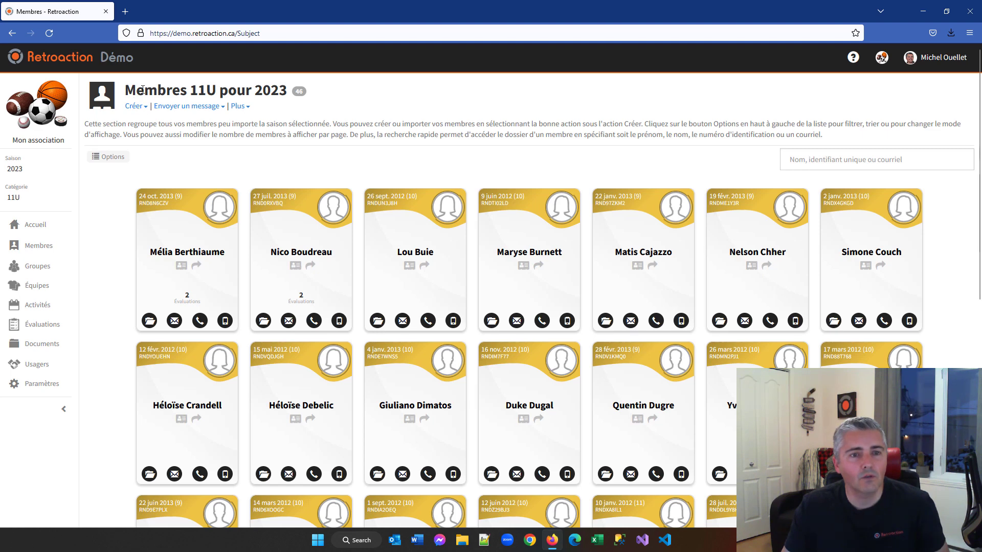
left_click_drag(143, 90, 299, 125)
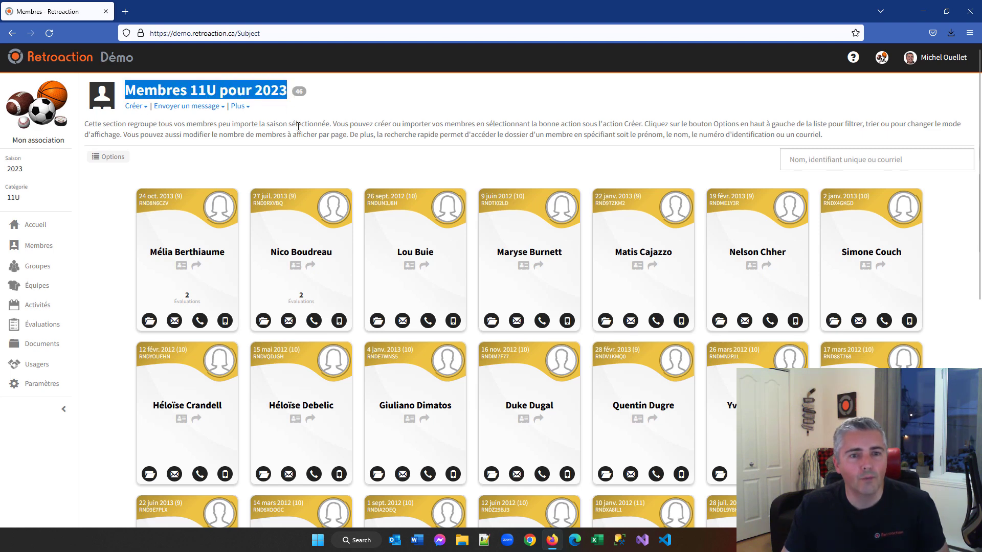
left_click(298, 126)
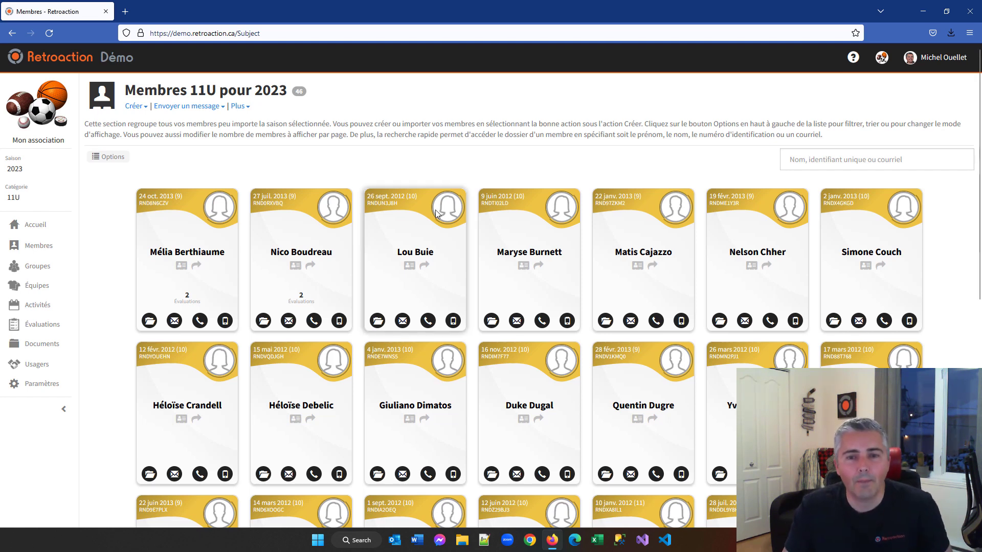
Add the fourth listed 11U member to the Rouge group as Joueur.
left_click(539, 267)
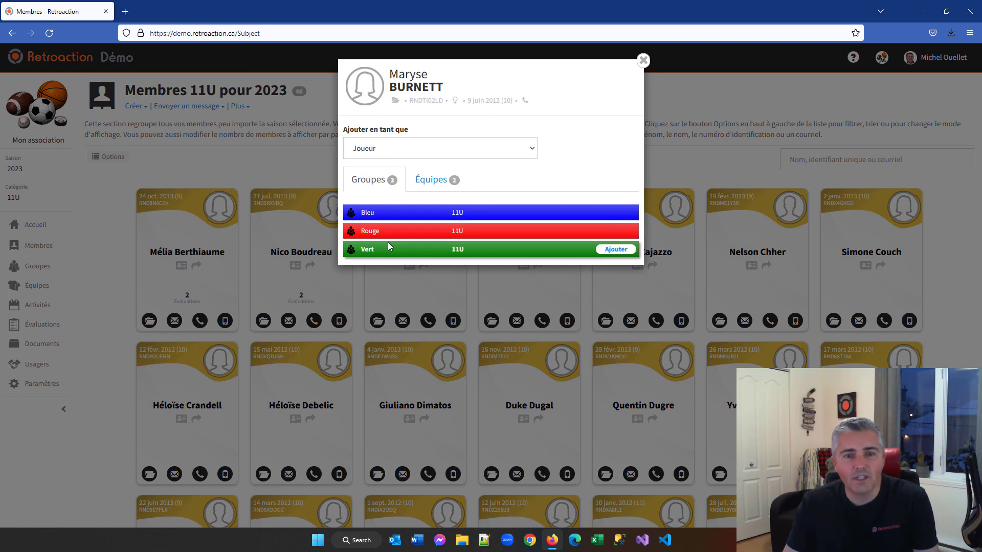
left_click(616, 233)
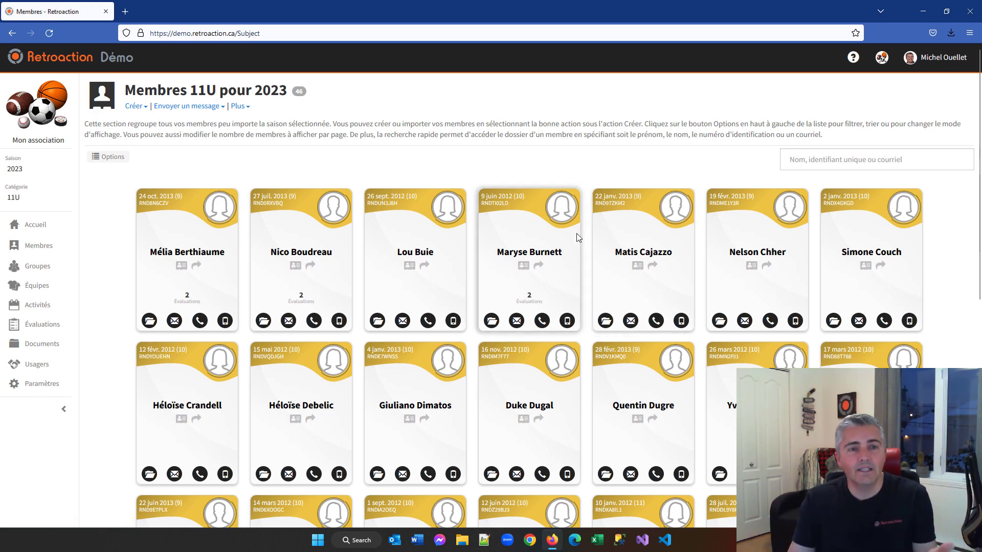
left_click(25, 204)
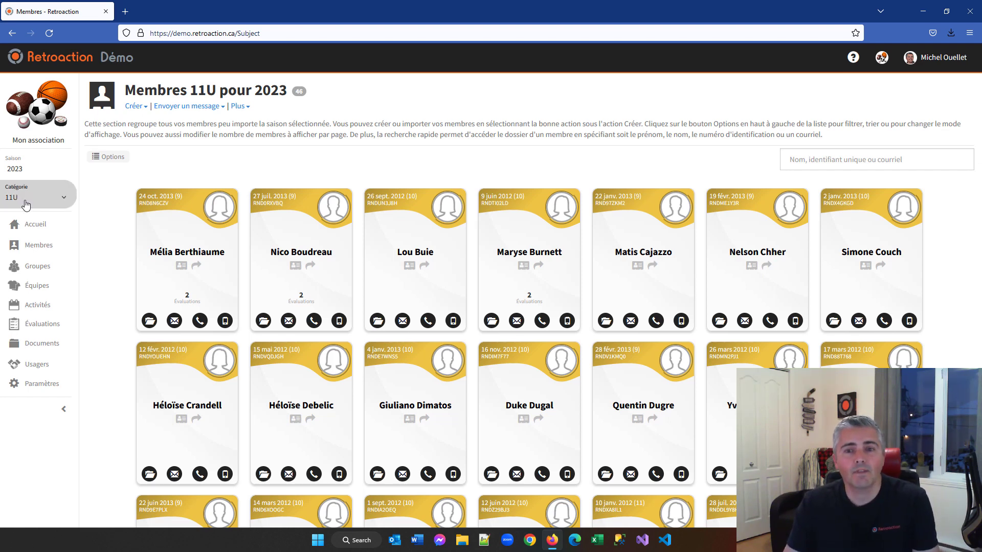
Start adding members to the 11U groups Bleu, Rouge and Vert together.
left_click(39, 267)
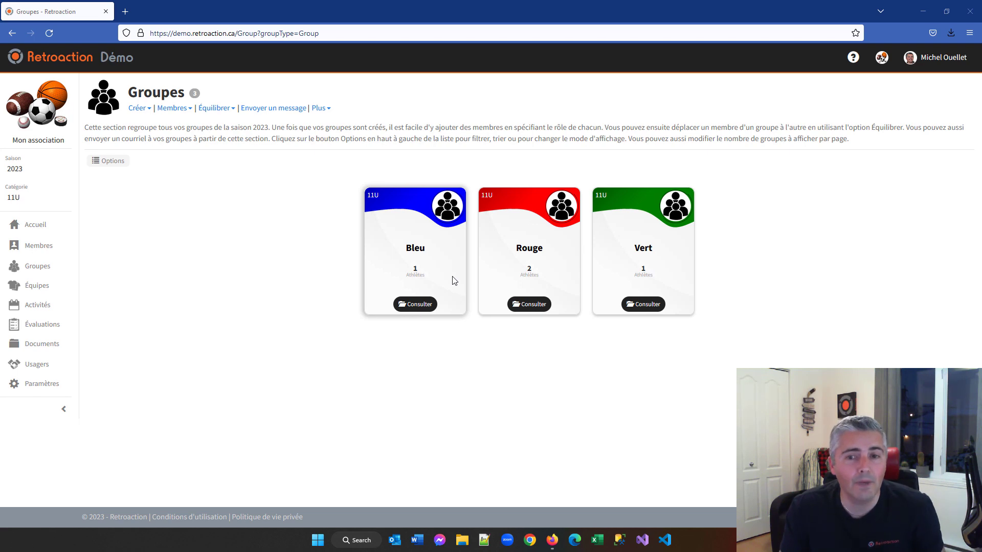
left_click(173, 108)
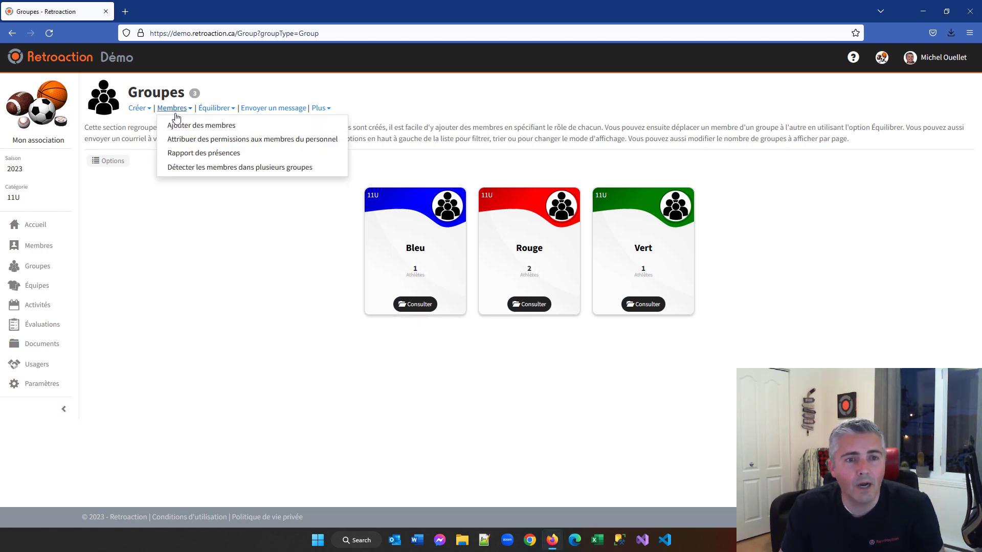
left_click(199, 125)
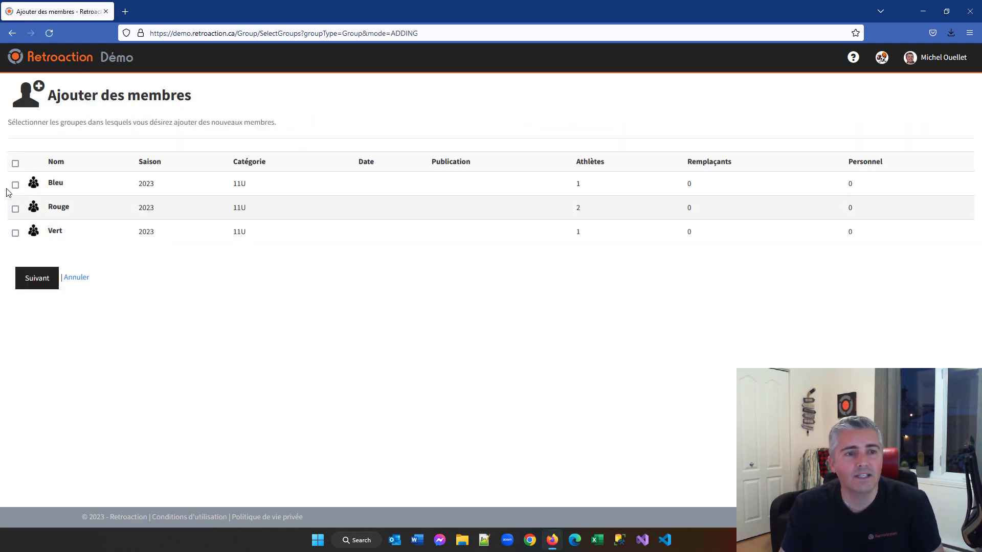
left_click(15, 163)
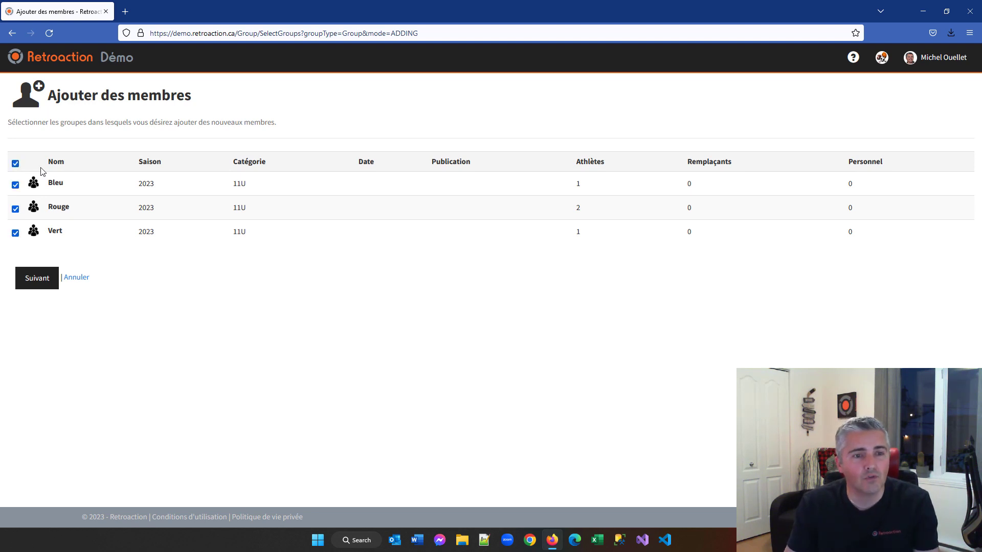
left_click(38, 278)
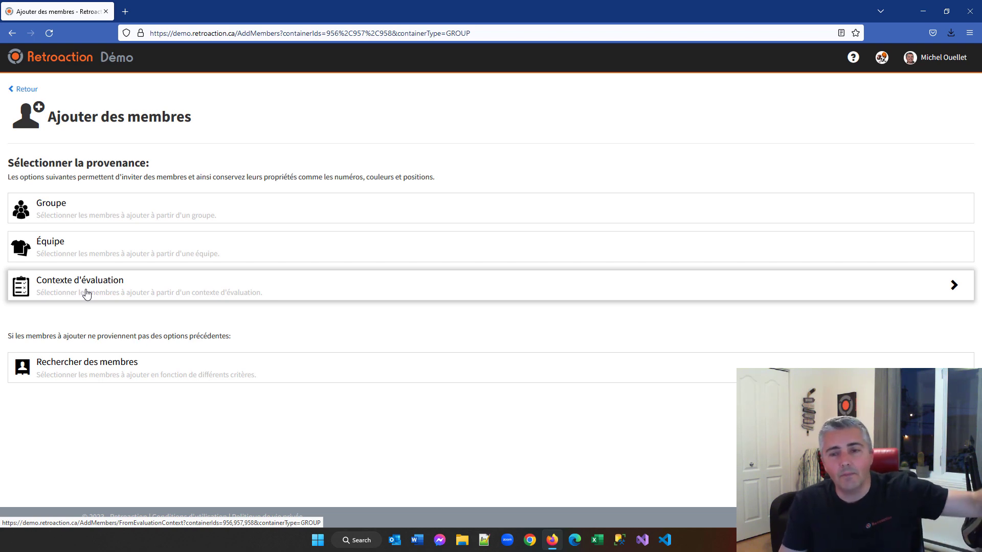
Use the member search as the source and list all 11U members without further criteria.
left_click(93, 376)
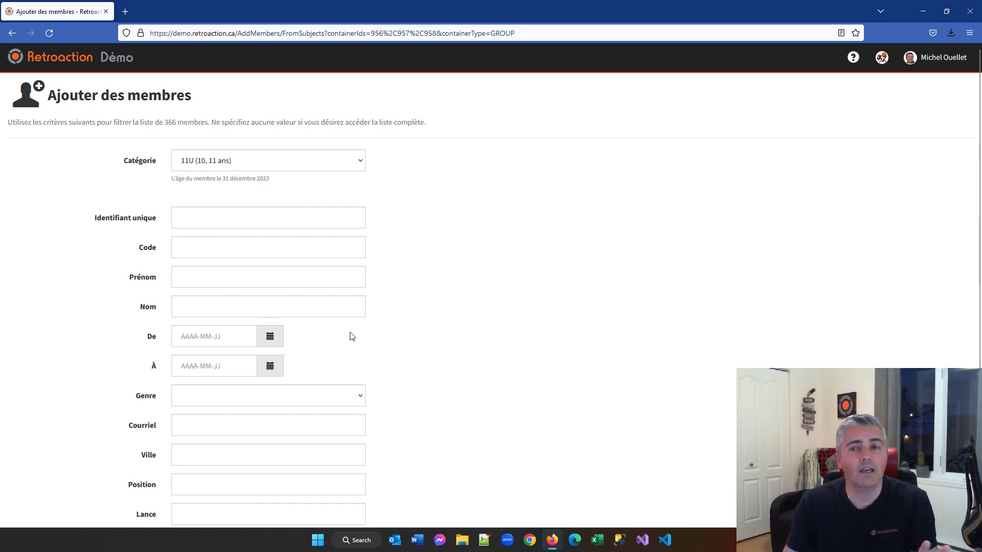
scroll(399, 381, "down", 2)
scroll(400, 381, "down", 2)
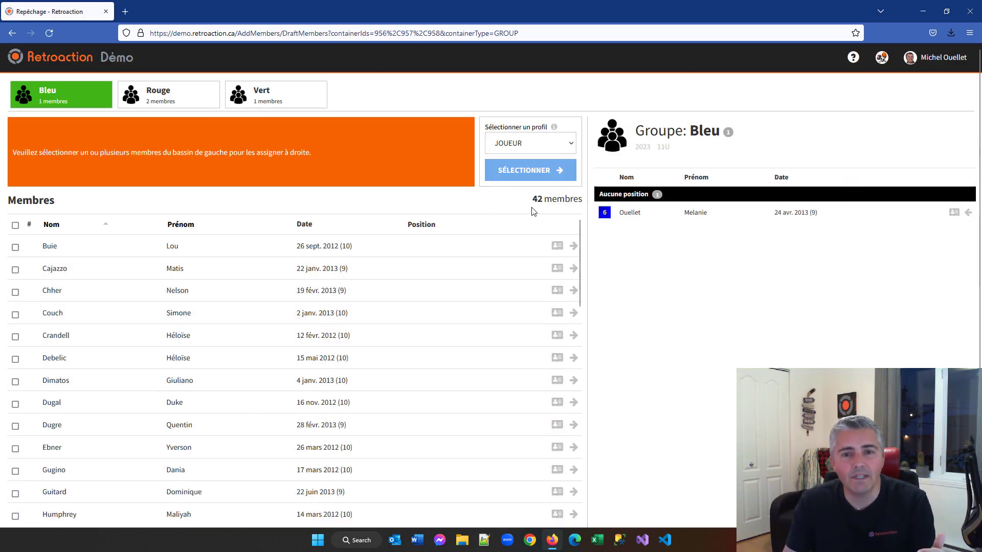
Assign the first nine available members to the Bleu group with the Joueur profile.
left_click_drag(534, 201, 577, 201)
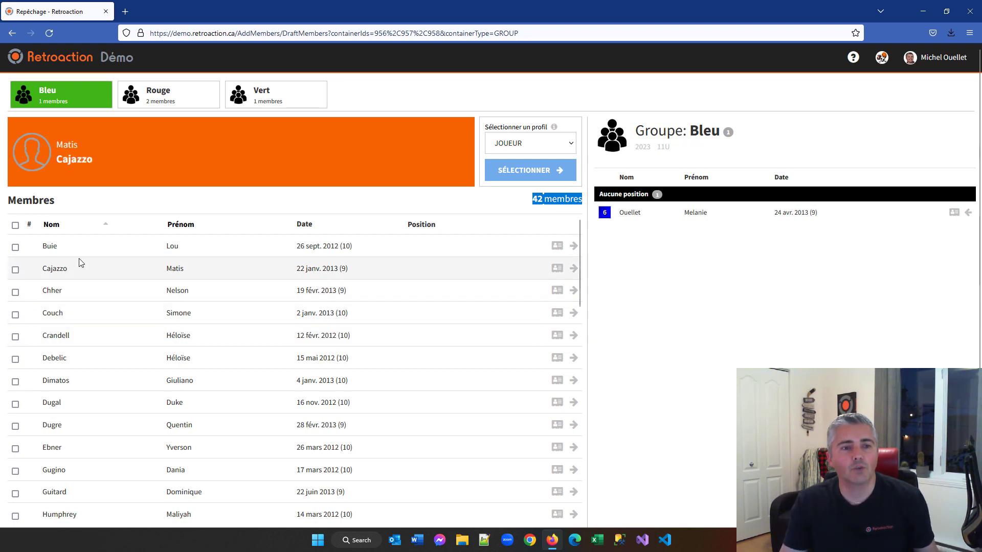
left_click(574, 247)
left_click(573, 246)
left_click(573, 246)
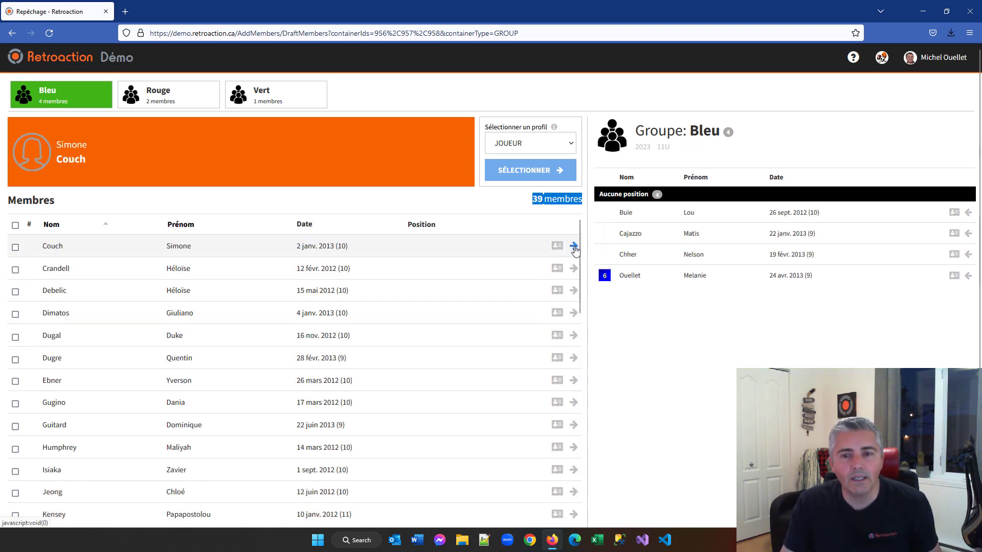
left_click(573, 246)
left_click(574, 246)
left_click(573, 246)
left_click(574, 246)
left_click(574, 246)
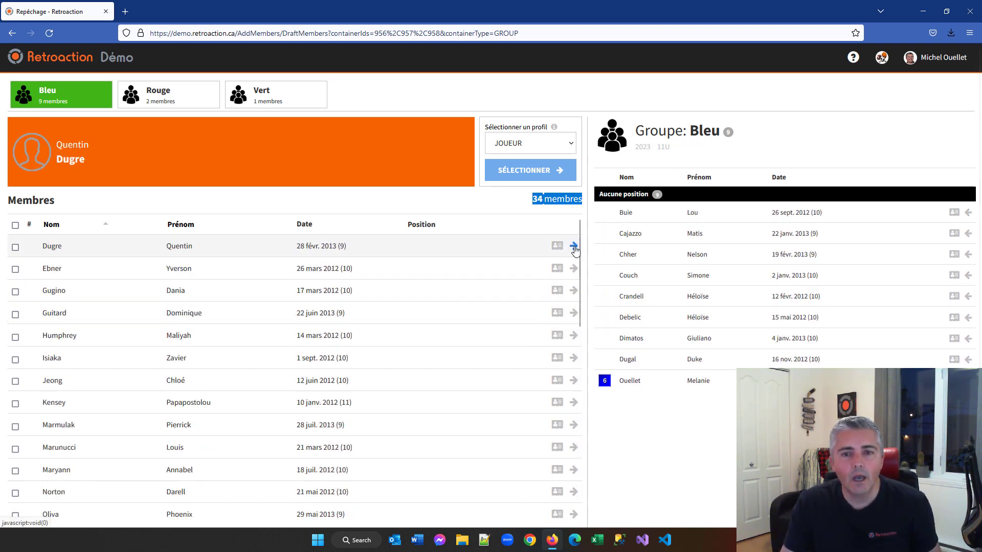
left_click(573, 246)
Select eight scattered members from the middle and end of the pool and assign them together to the Rouge group as Joueur.
left_click(174, 97)
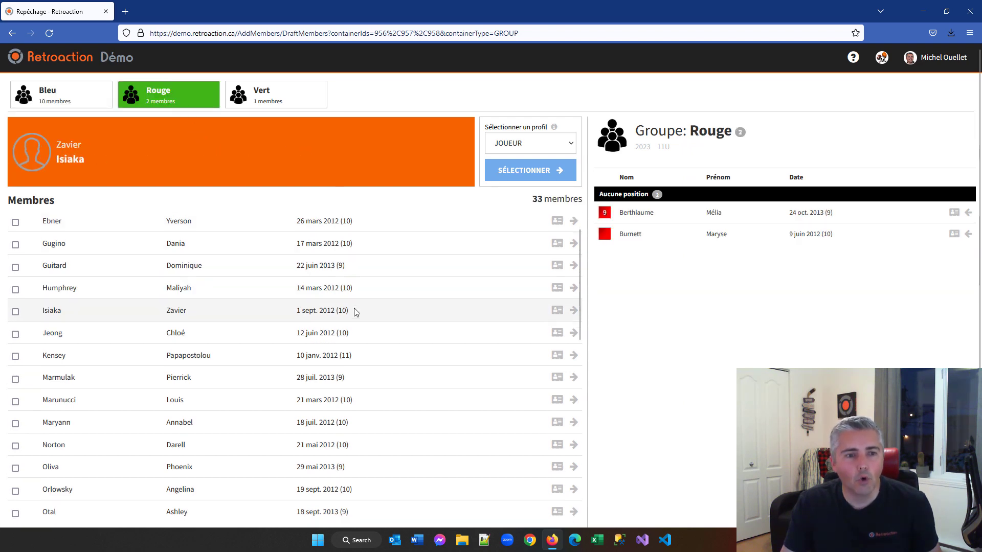
scroll(44, 256, "down", 3)
left_click(15, 230)
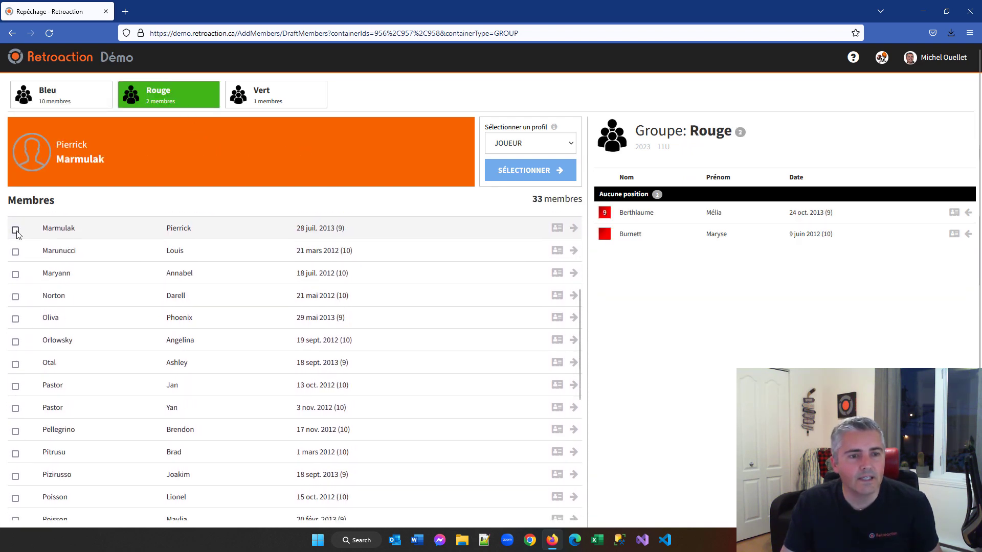
left_click(15, 274)
left_click(15, 364)
left_click(15, 387)
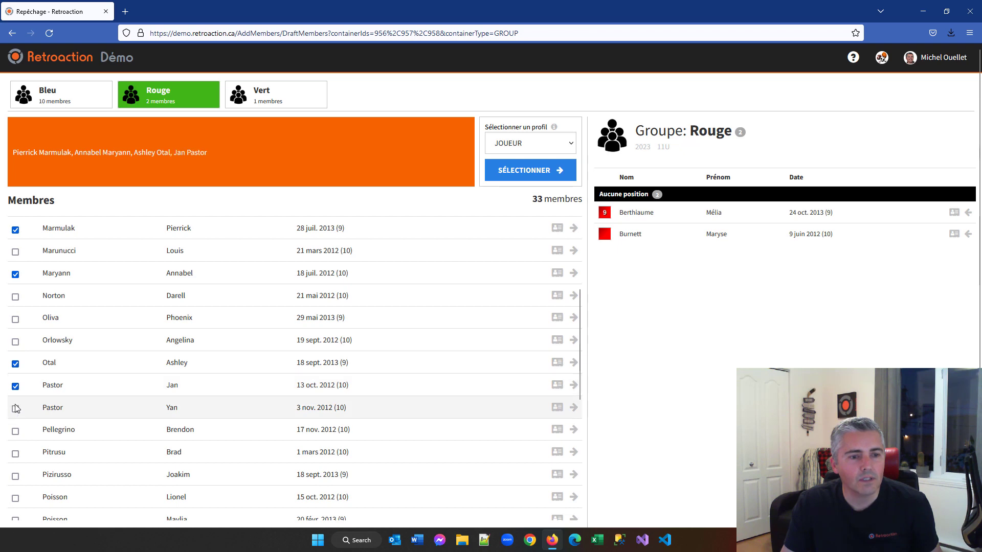
left_click(15, 409)
scroll(81, 406, "down", 5)
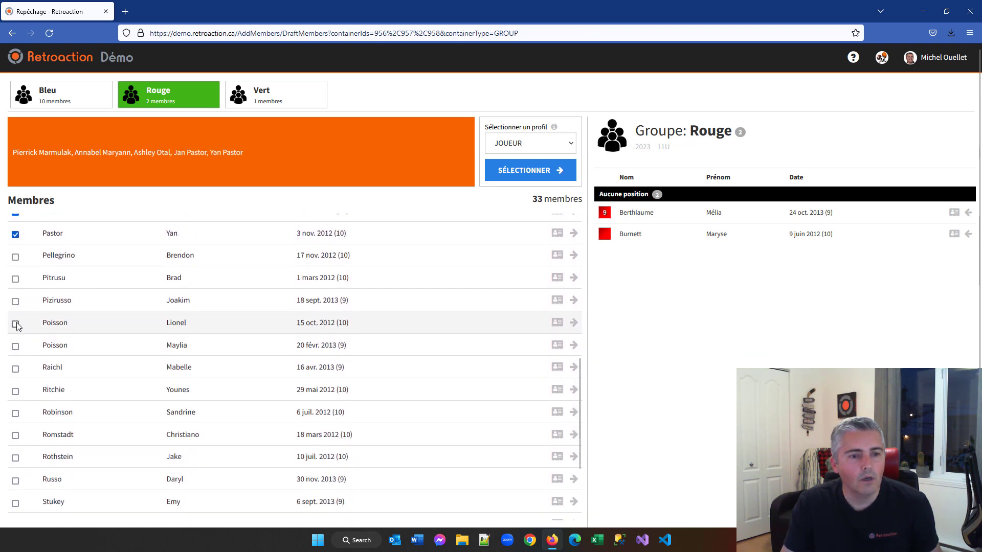
left_click(16, 324)
left_click(15, 346)
scroll(54, 379, "down", 2)
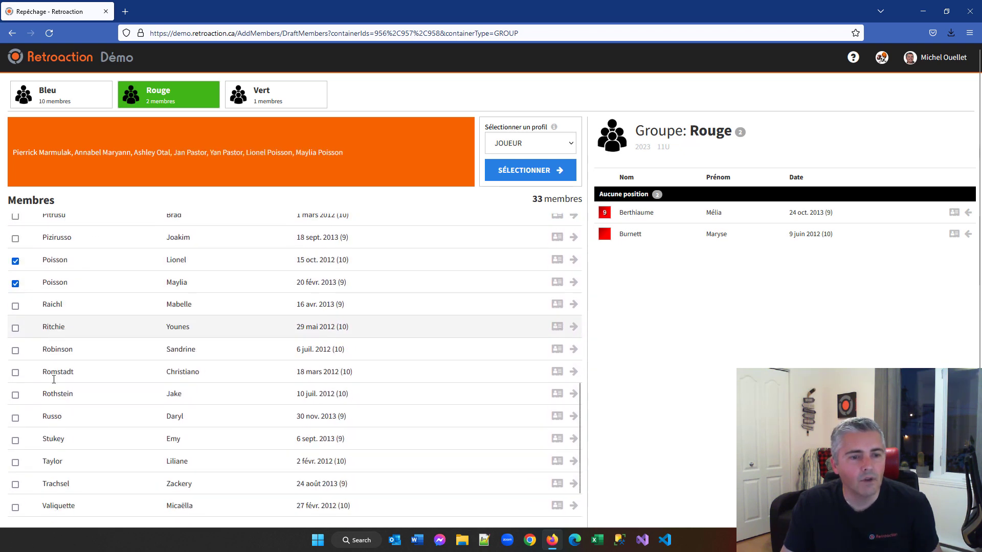
scroll(53, 379, "down", 3)
left_click(16, 354)
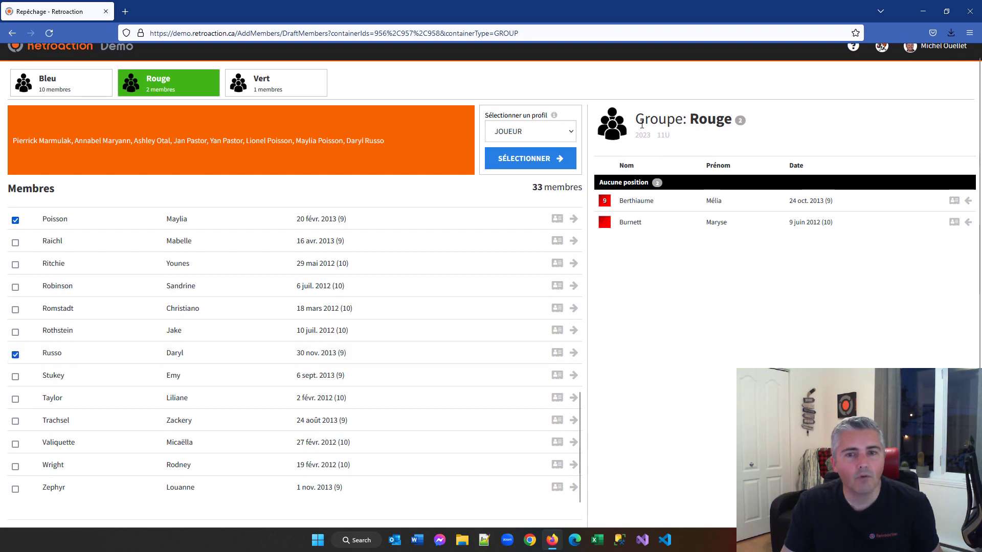
left_click(549, 161)
Assign five members from the lower half of the pool individually to the Vert group as Joueur.
left_click(258, 88)
mouse_move(46, 318)
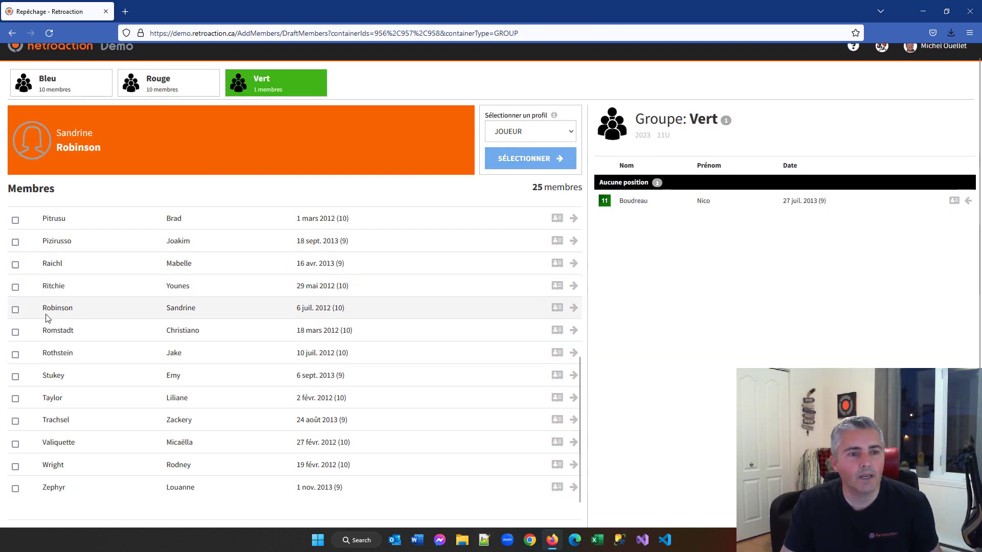
left_click(15, 310)
left_click(15, 332)
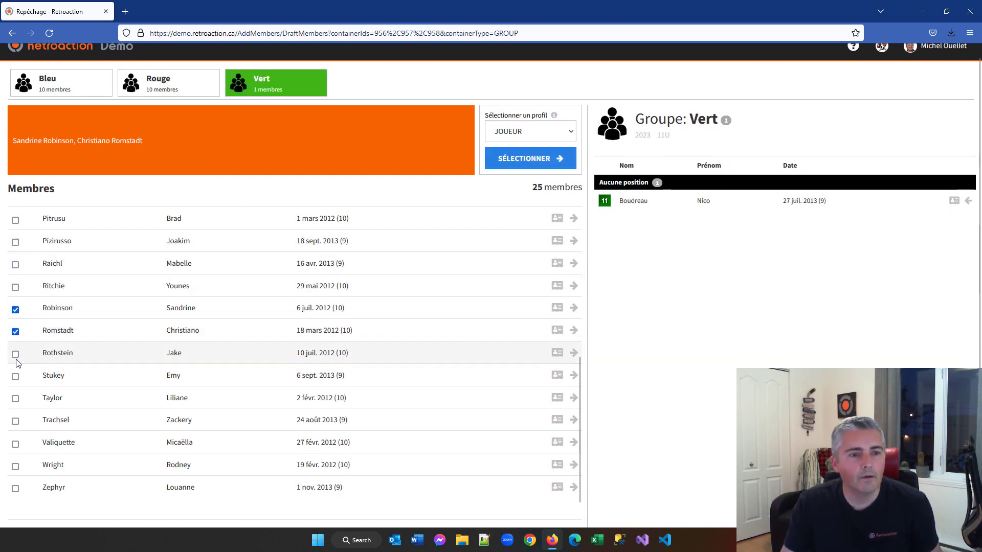
left_click(15, 400)
left_click(52, 265)
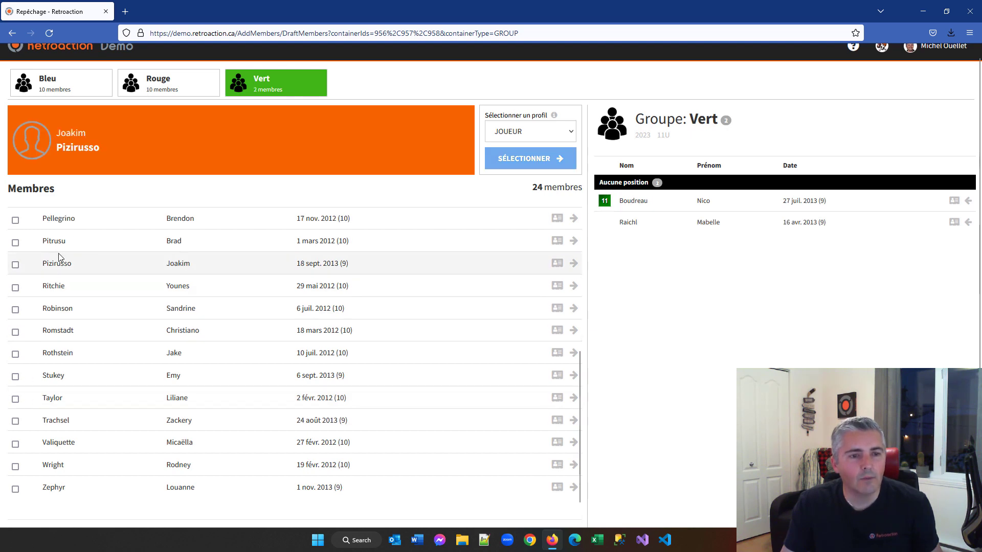
left_click(65, 242)
left_click(65, 264)
left_click(80, 310)
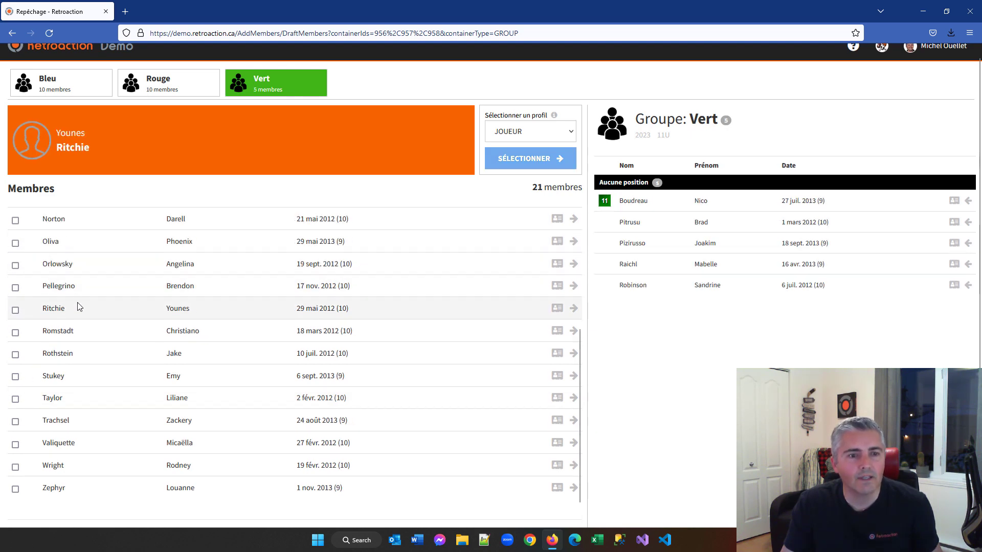
left_click(78, 263)
Assign the first eight members at the start of the remaining pool to the Vert group as Joueur.
scroll(74, 271, "up", 3)
scroll(72, 275, "up", 1)
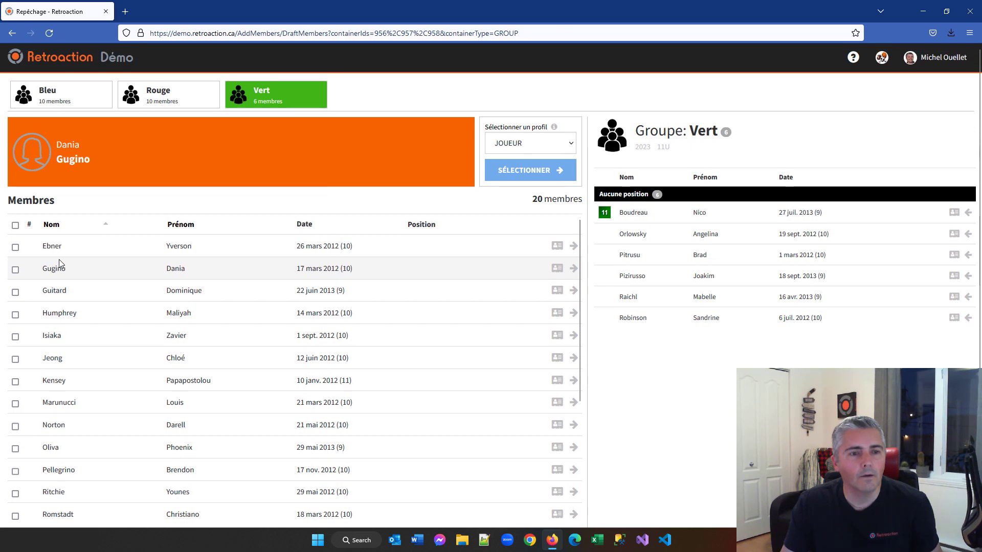
double_click(573, 247)
left_click(574, 247)
left_click(574, 247)
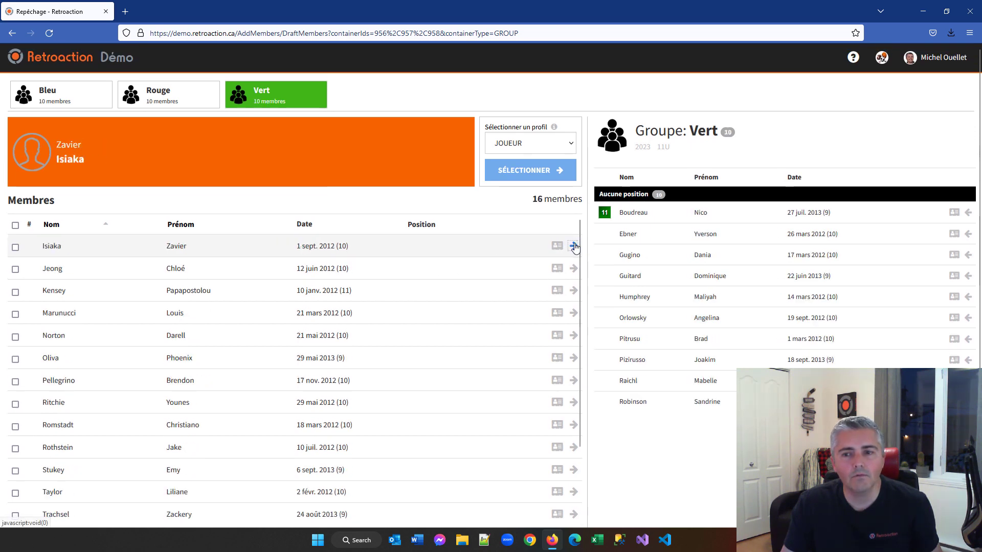
left_click(574, 246)
left_click(574, 247)
left_click(574, 247)
left_click(574, 247)
Assign seven members to the Rouge group as Joueur, starting from the third one in the pool.
left_click(199, 104)
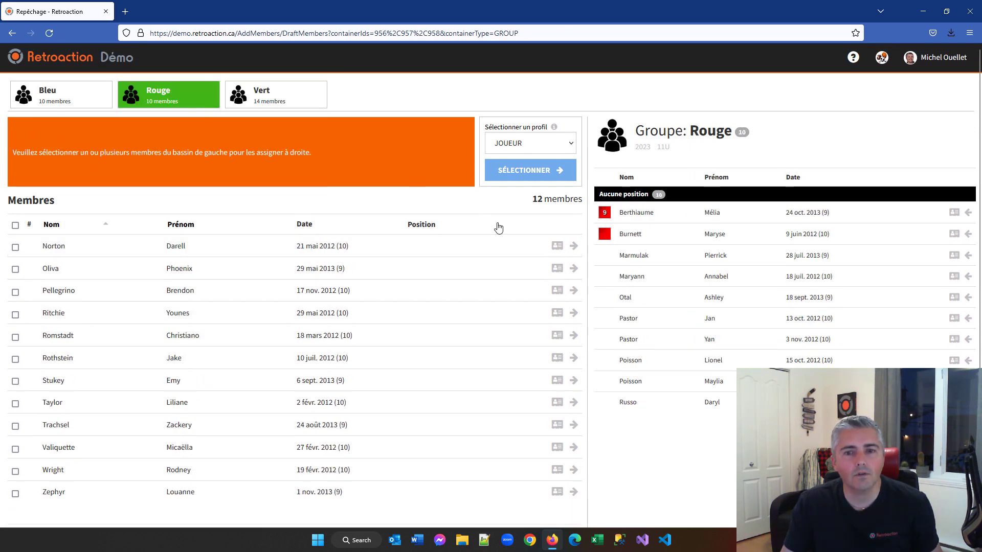
left_click(573, 290)
left_click(574, 290)
left_click(574, 290)
left_click(574, 291)
left_click(574, 291)
left_click(574, 291)
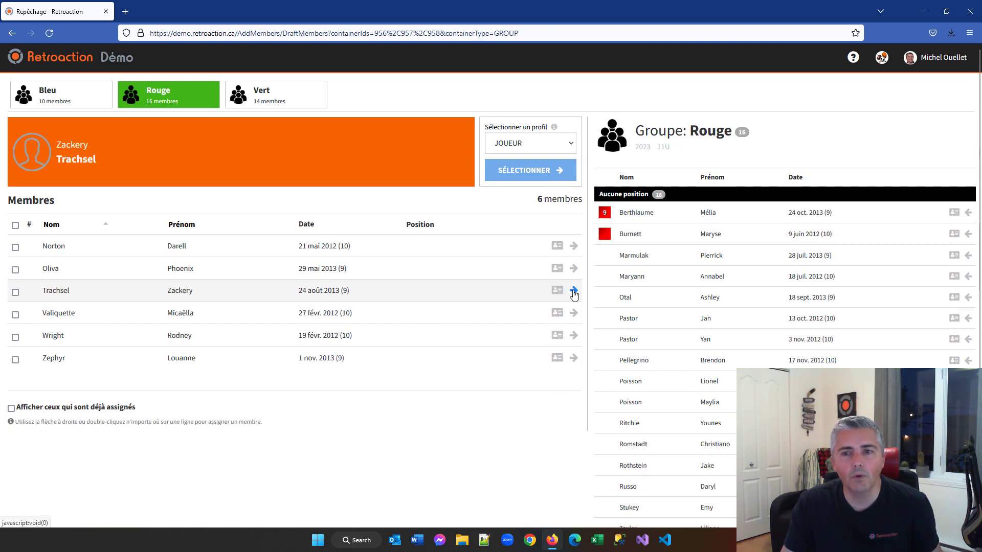
left_click(574, 291)
Assign all members left in the pool to the Bleu group as Joueur in one operation.
left_click(74, 103)
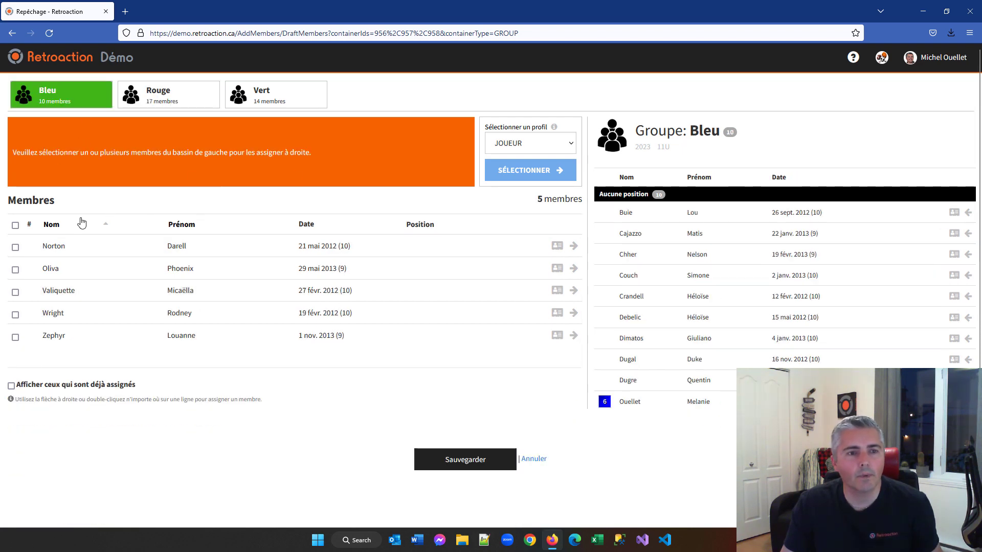
left_click(16, 225)
left_click(510, 171)
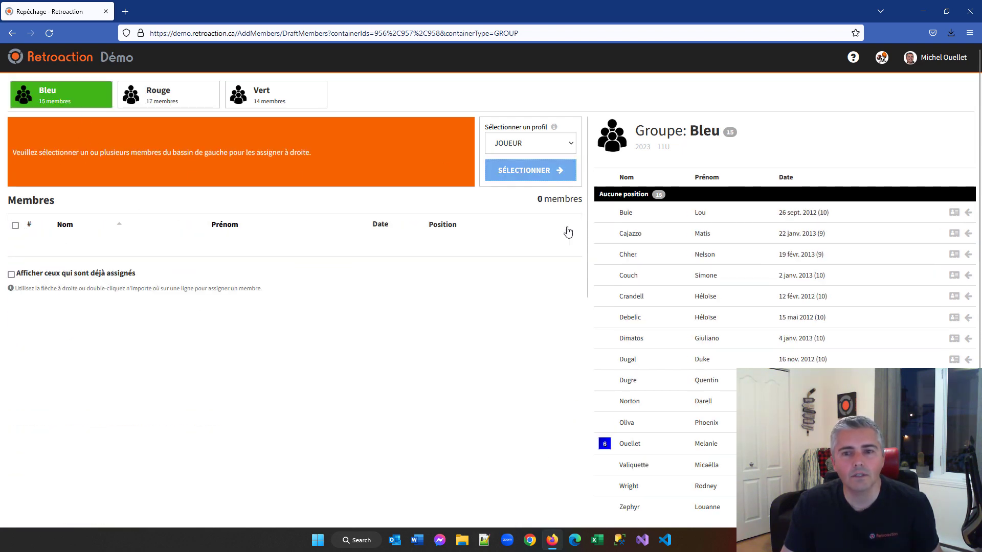
Save the group assignments, review the list of members to notify, and decline sending notifications.
scroll(597, 295, "down", 3)
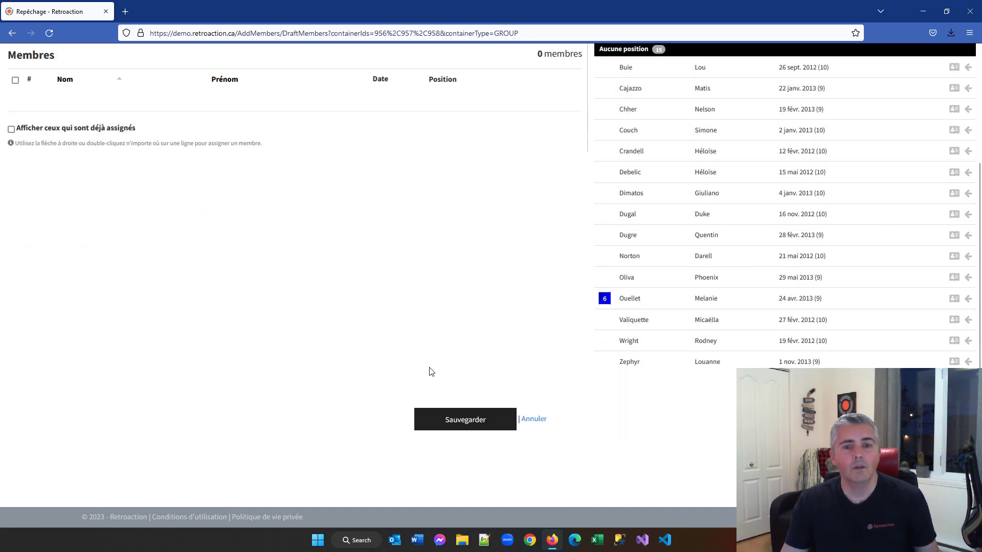
left_click(450, 419)
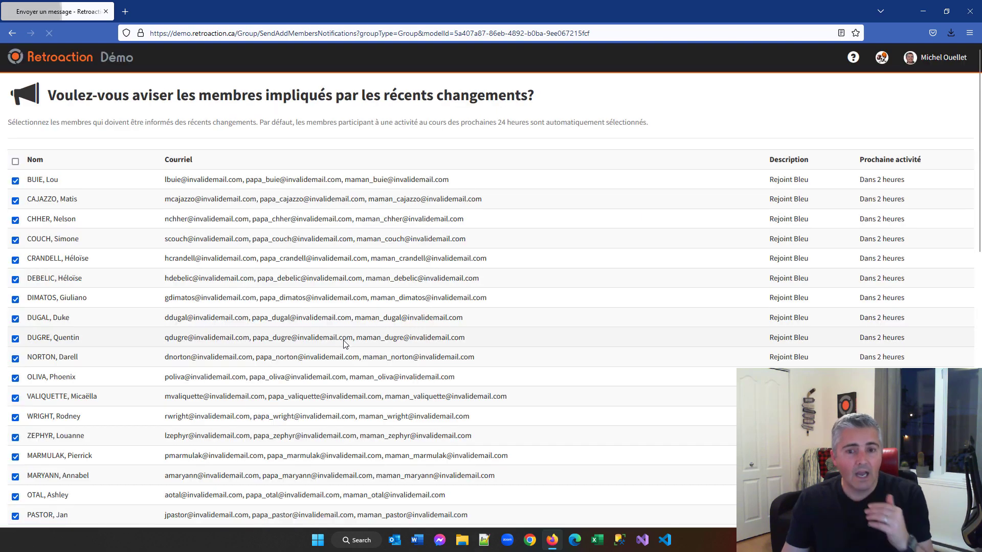
scroll(342, 345, "down", 10)
scroll(341, 345, "down", 4)
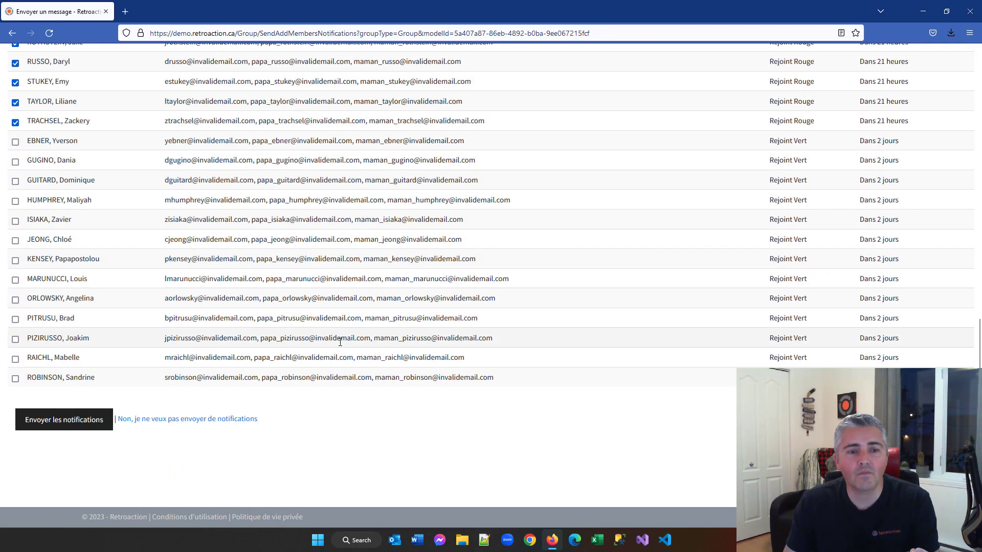
left_click(238, 421)
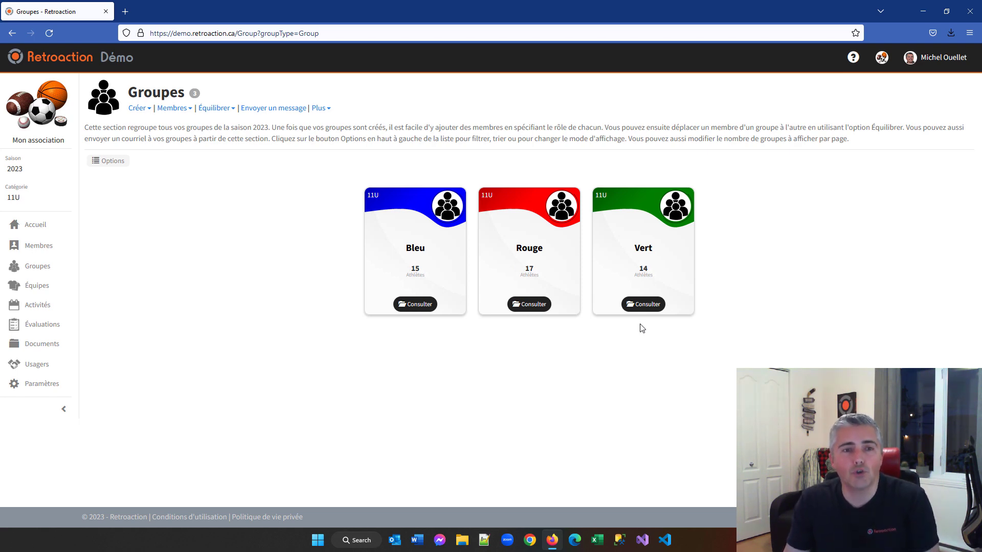
Open athlete balancing for the Bleu, Rouge and Vert groups.
left_click(211, 110)
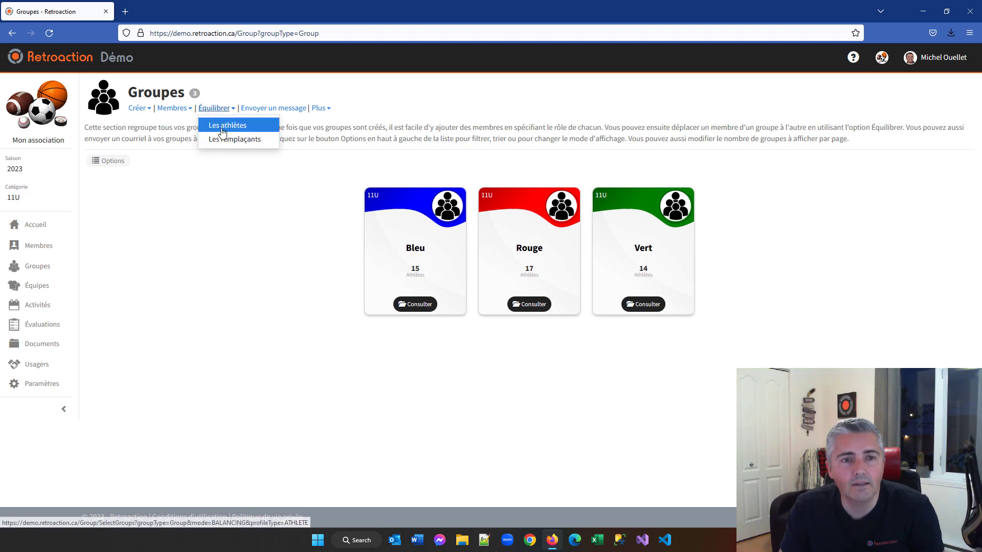
left_click(223, 129)
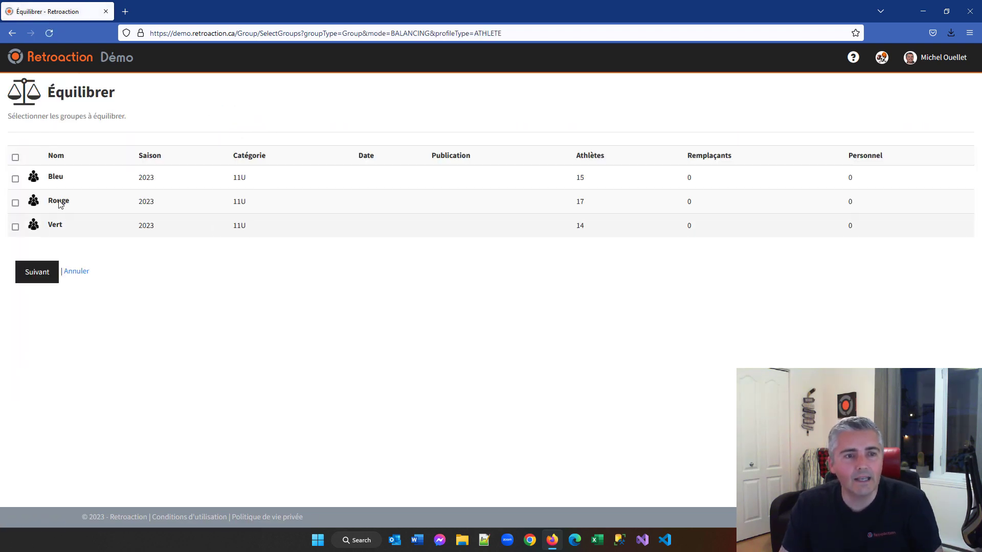
left_click(16, 157)
left_click(33, 276)
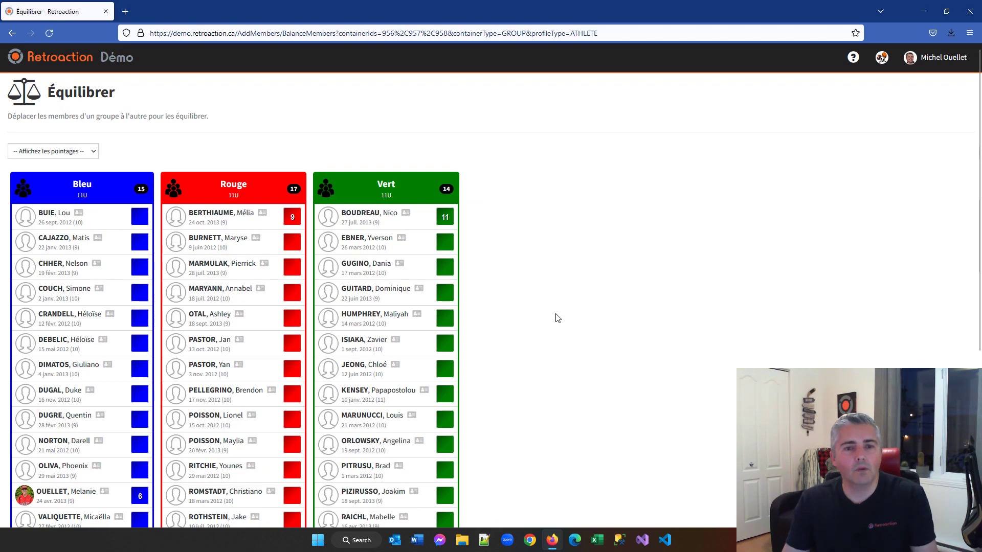
Move Rouge's twelfth member to Vert, the tenth remaining Rouge member to Bleu, and Bleu's second-to-last listed member to Rouge.
scroll(554, 318, "down", 3)
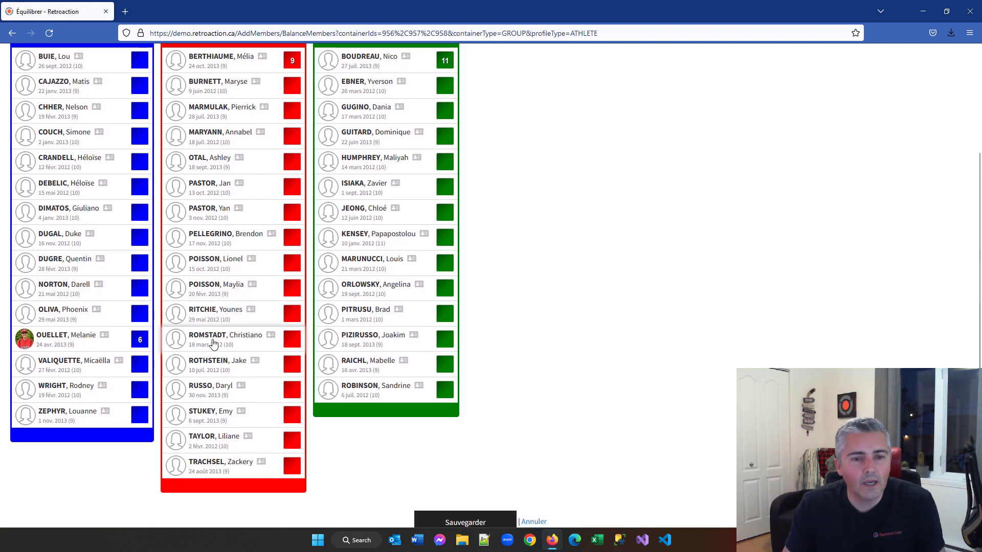
left_click_drag(210, 341, 371, 305)
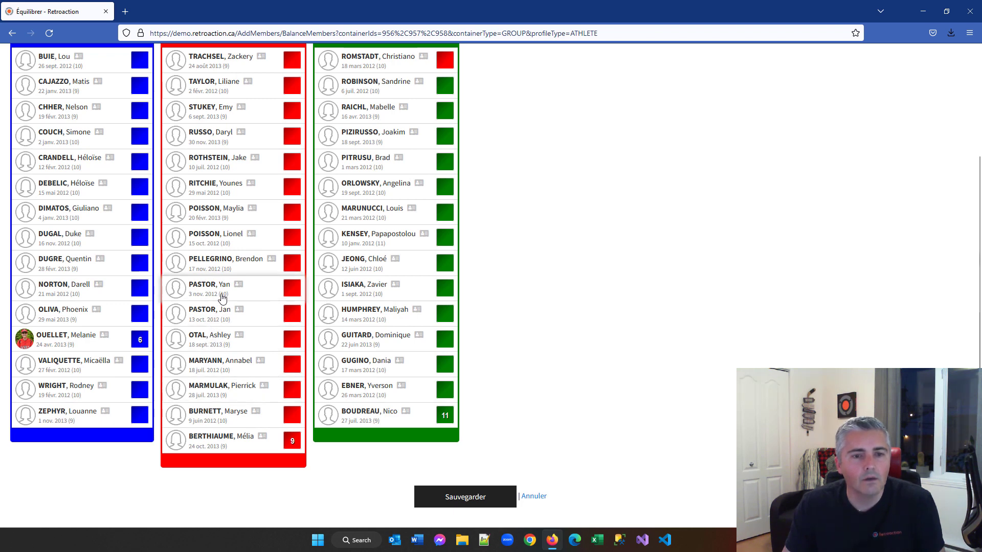
left_click_drag(224, 296, 93, 294)
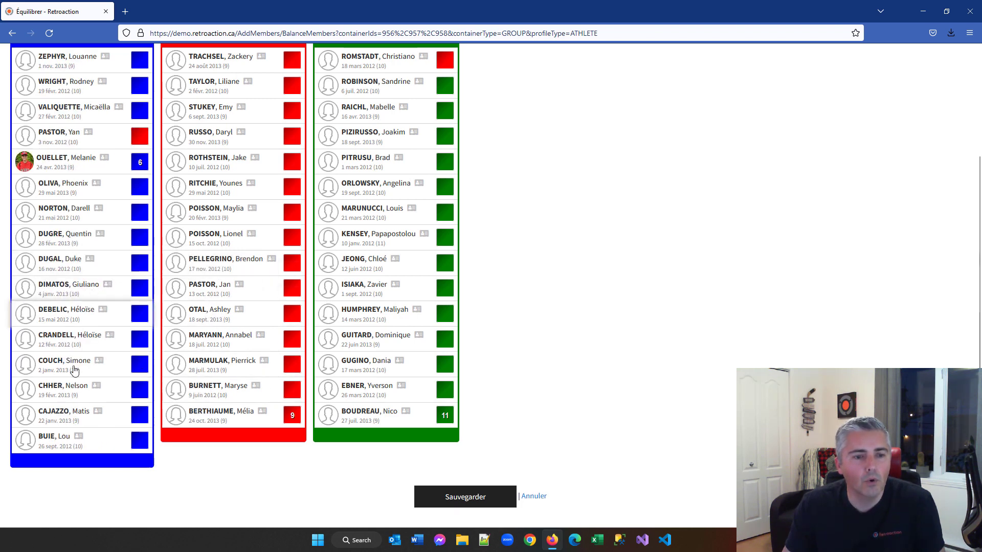
left_click_drag(64, 414, 225, 383)
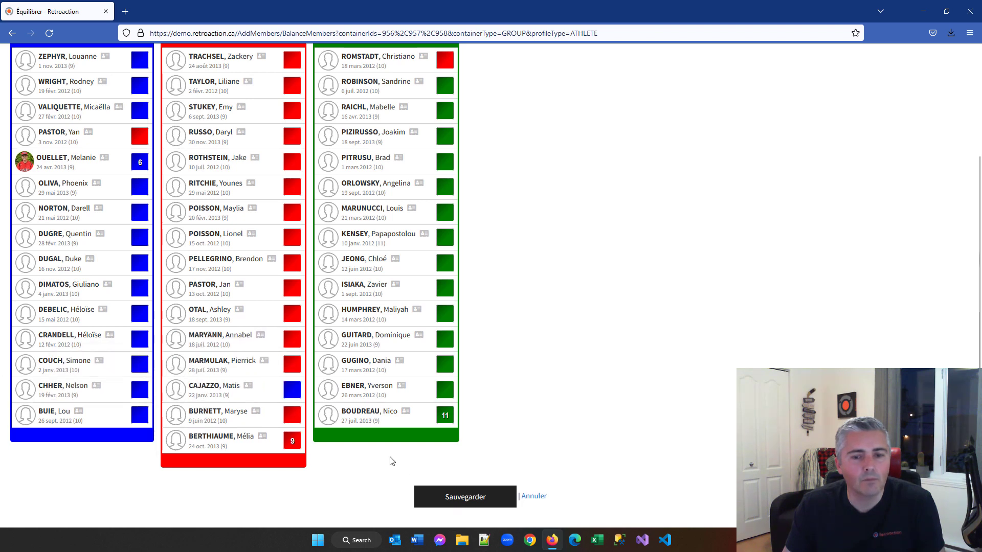
Save the rebalanced groups and decline sending notifications to the affected members.
left_click(466, 498)
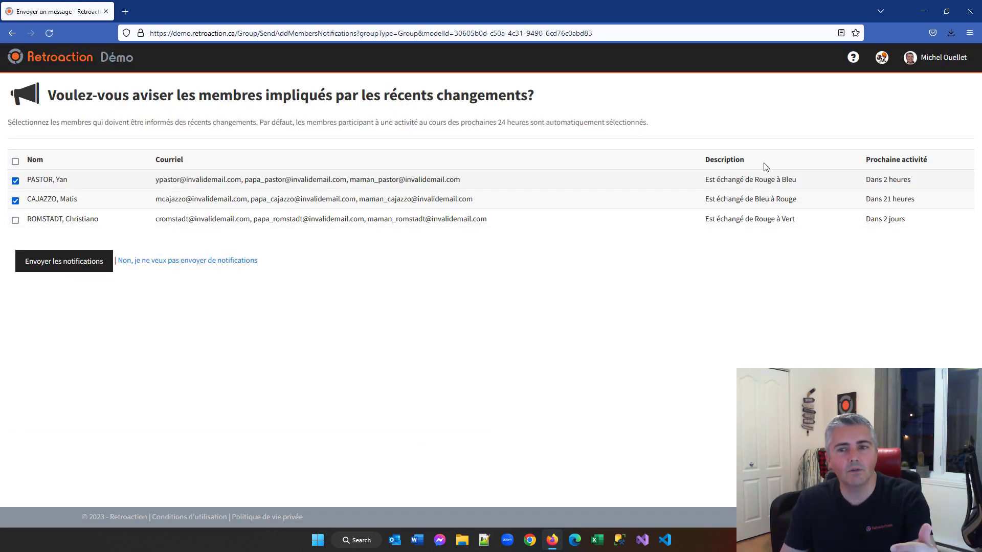
left_click(155, 262)
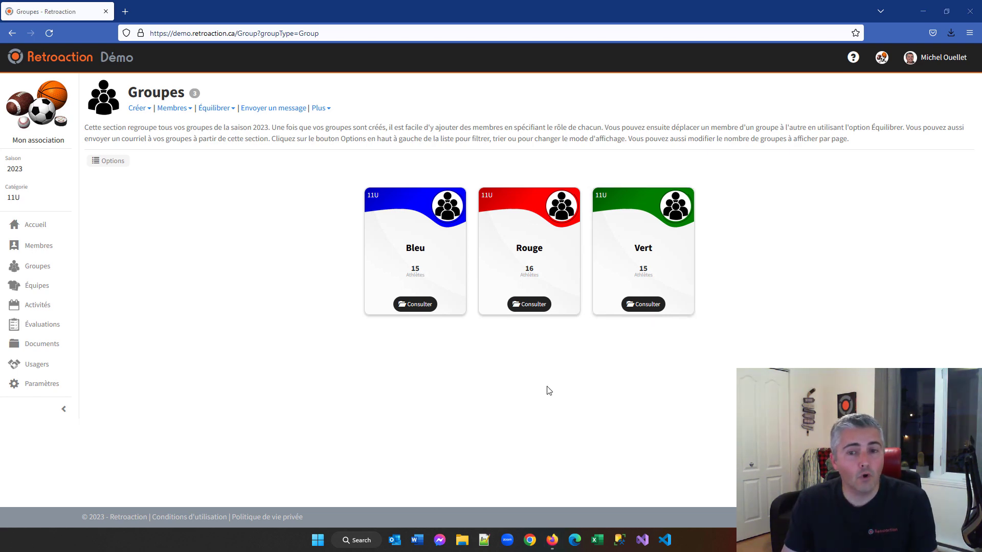
Open attendance taking for the Bleu practice of January 16 and review its list of participants.
left_click(42, 308)
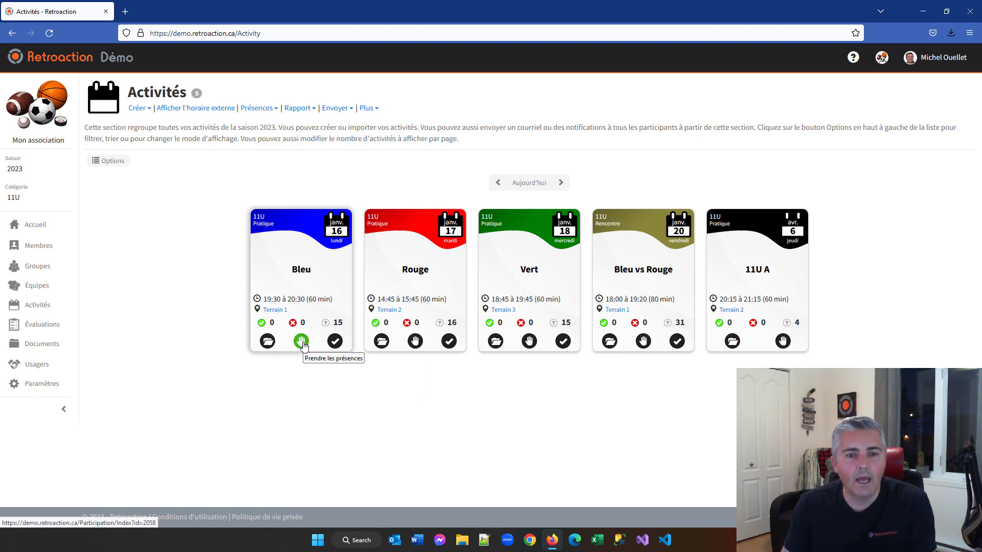
left_click(301, 342)
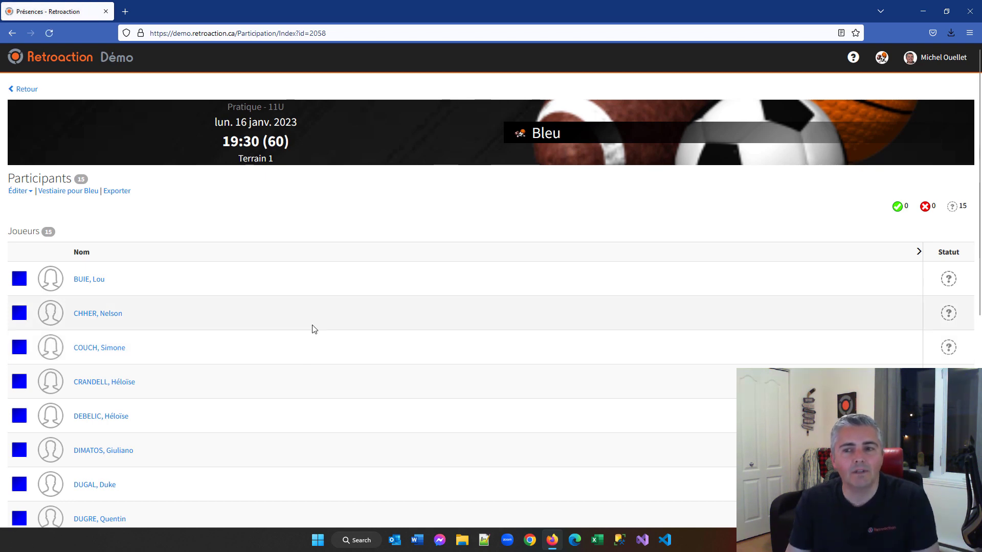
scroll(314, 329, "down", 7)
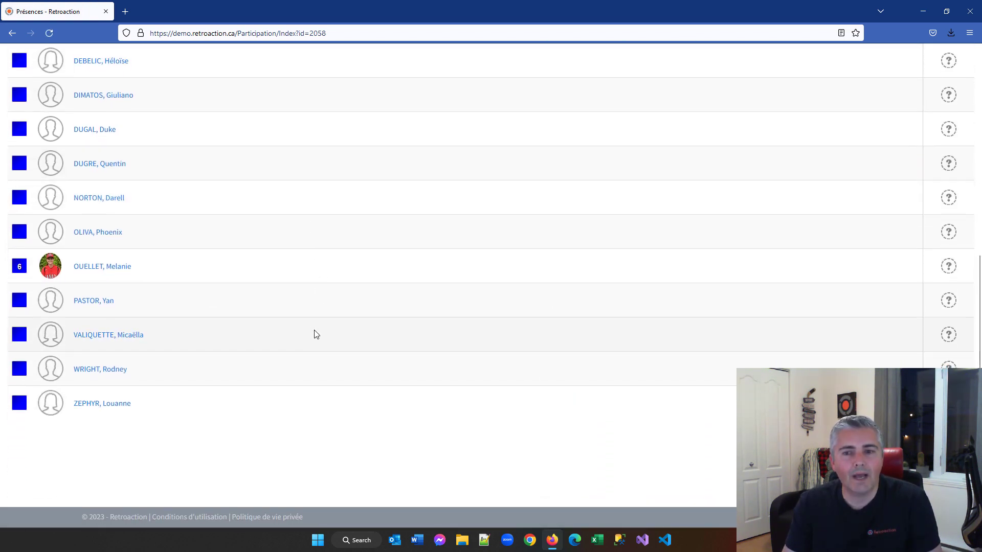
scroll(314, 335, "up", 6)
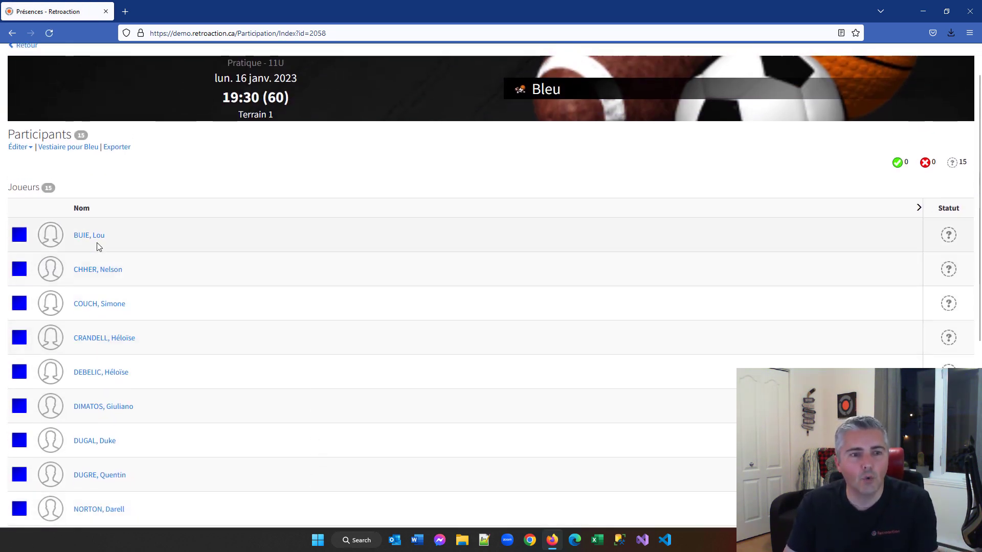
Mark the first two players of the Bleu practice as present.
left_click(949, 236)
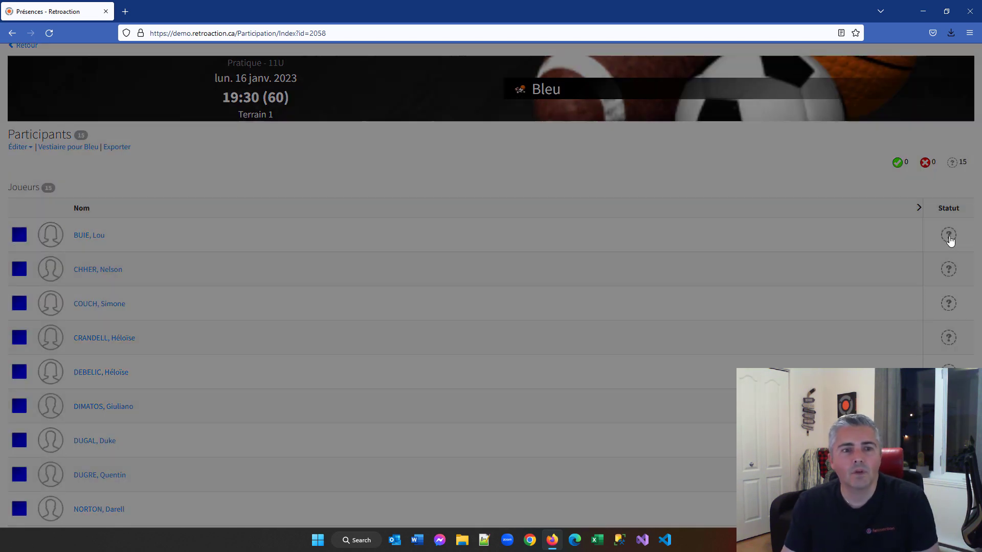
left_click(464, 169)
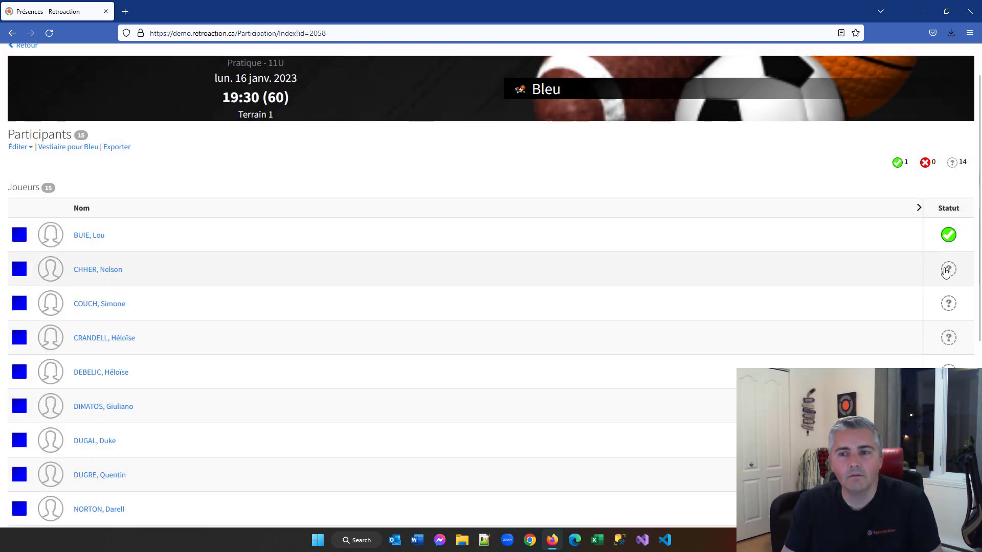
left_click(949, 269)
left_click(466, 170)
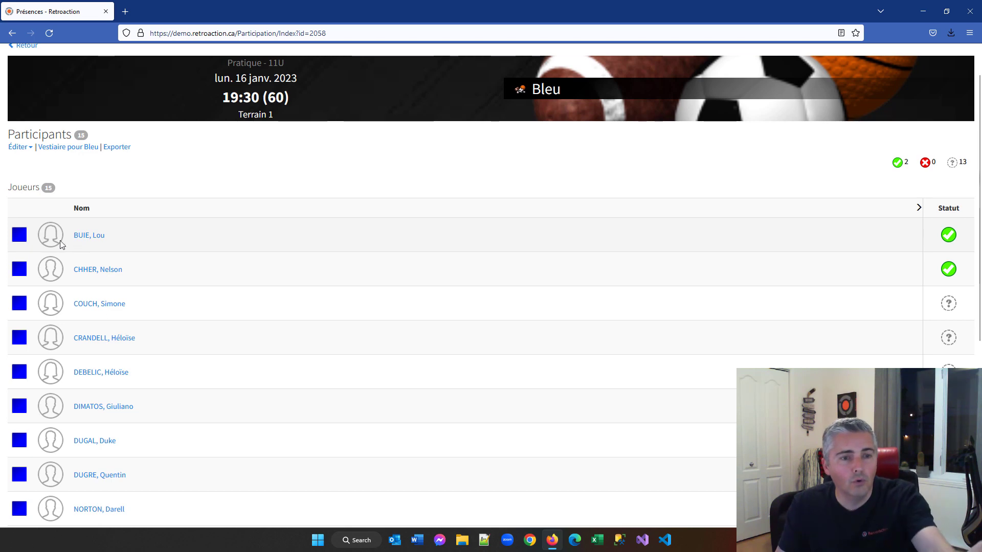
Assign jersey number 5 to the first player and 12 to the second, keeping both in Bleu.
left_click(20, 236)
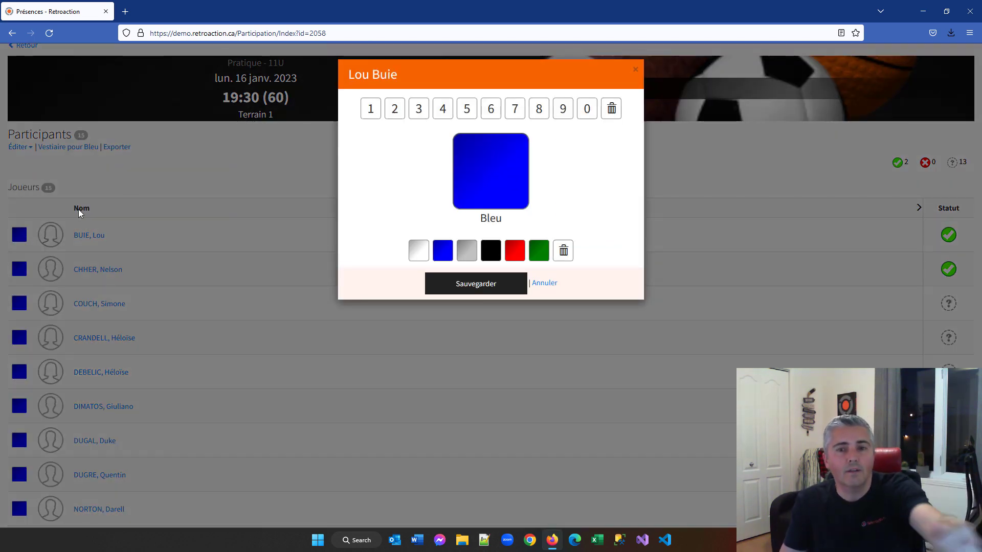
left_click(466, 108)
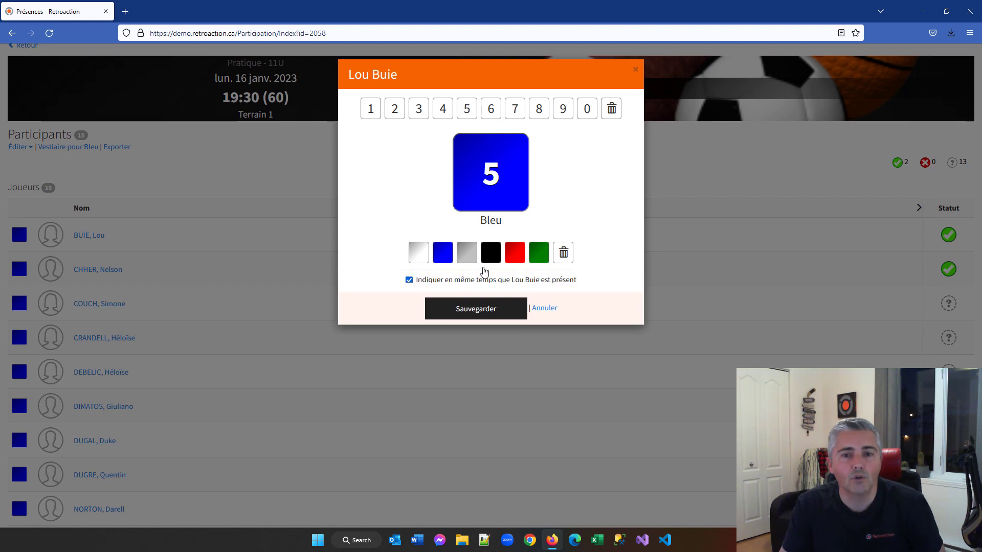
left_click(465, 318)
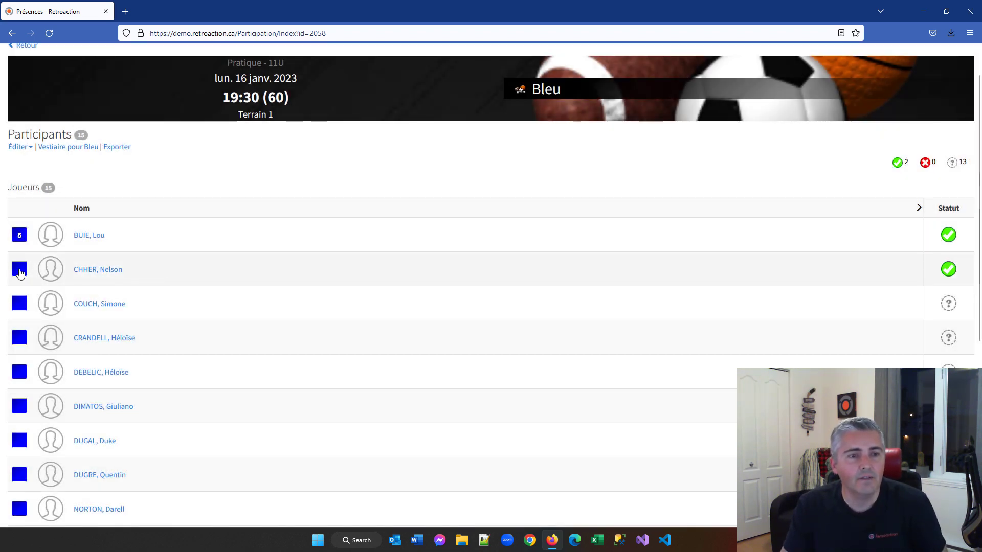
left_click(20, 270)
left_click(371, 108)
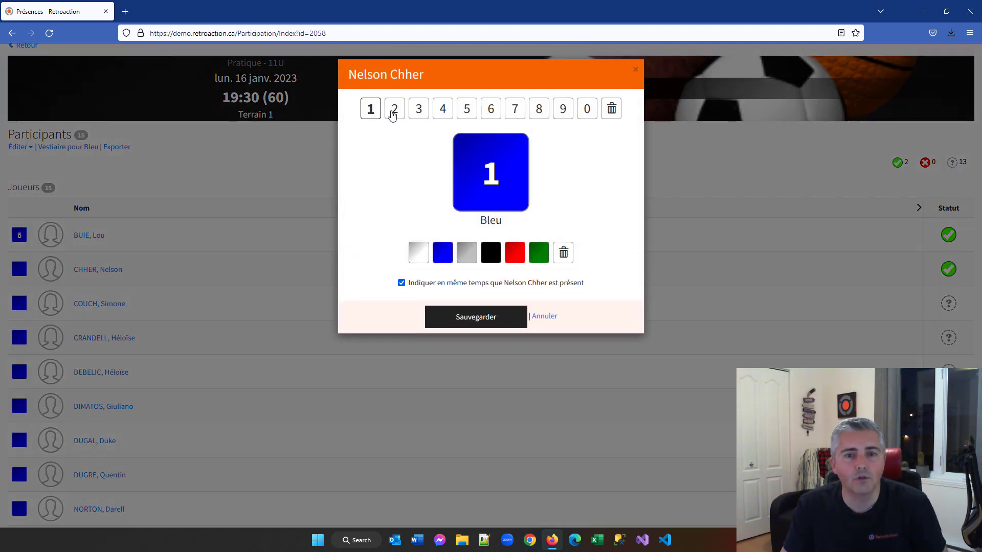
left_click(394, 109)
left_click(474, 318)
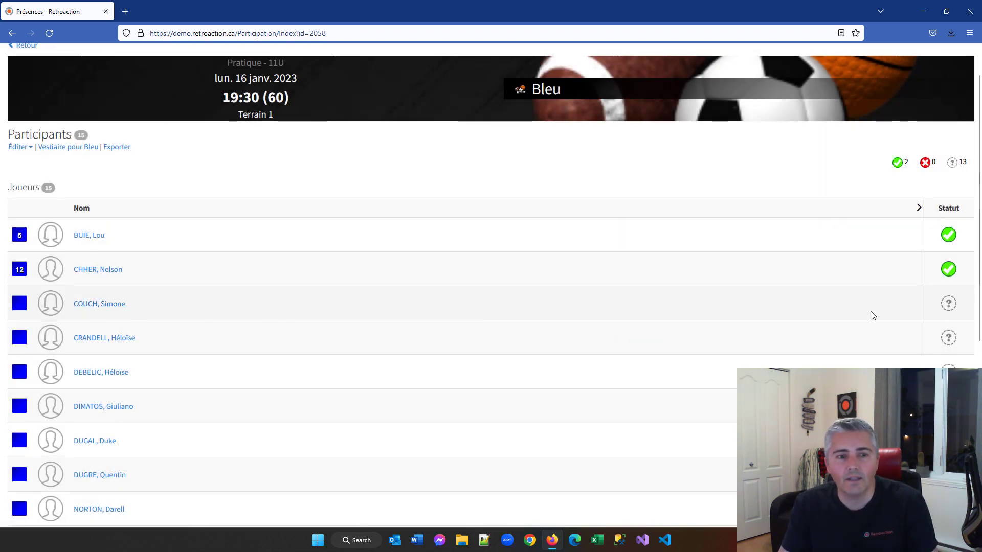
Assign Bleu jersey number 76 to the third player and mark the player present at the same time.
left_click(20, 304)
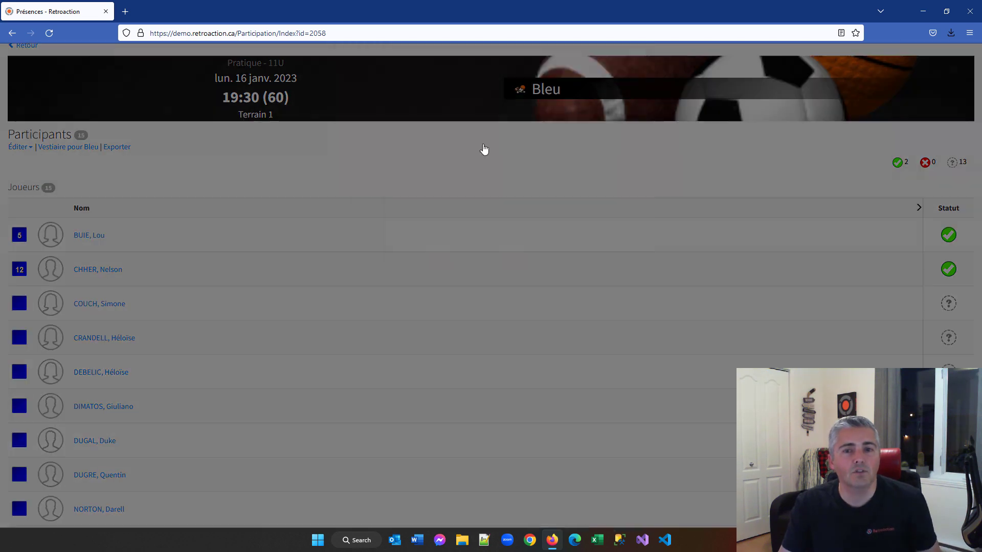
left_click(515, 109)
left_click(491, 110)
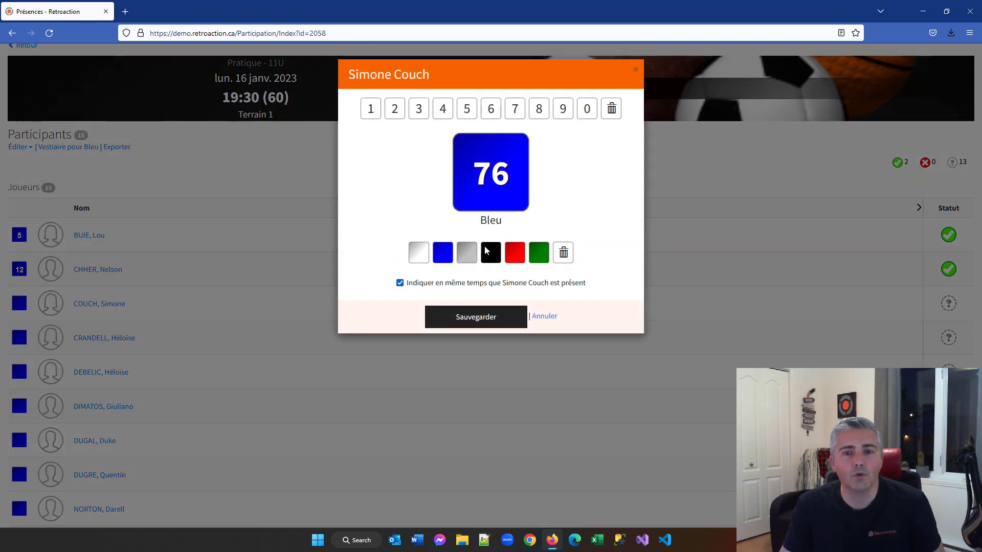
left_click(465, 320)
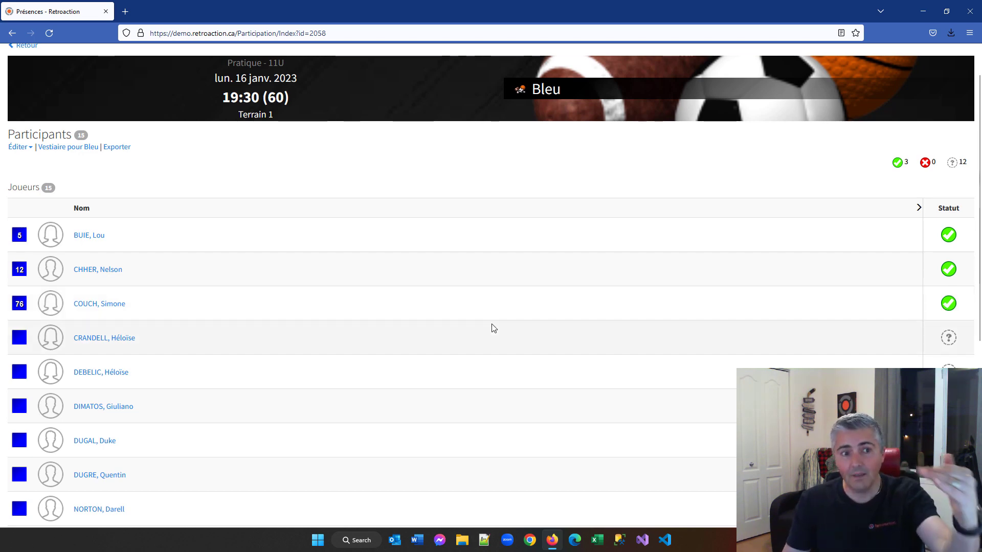
Assign the first player's number 5 to the fourth player as well, marking the player present at the same time.
scroll(492, 330, "down", 4)
scroll(490, 330, "up", 4)
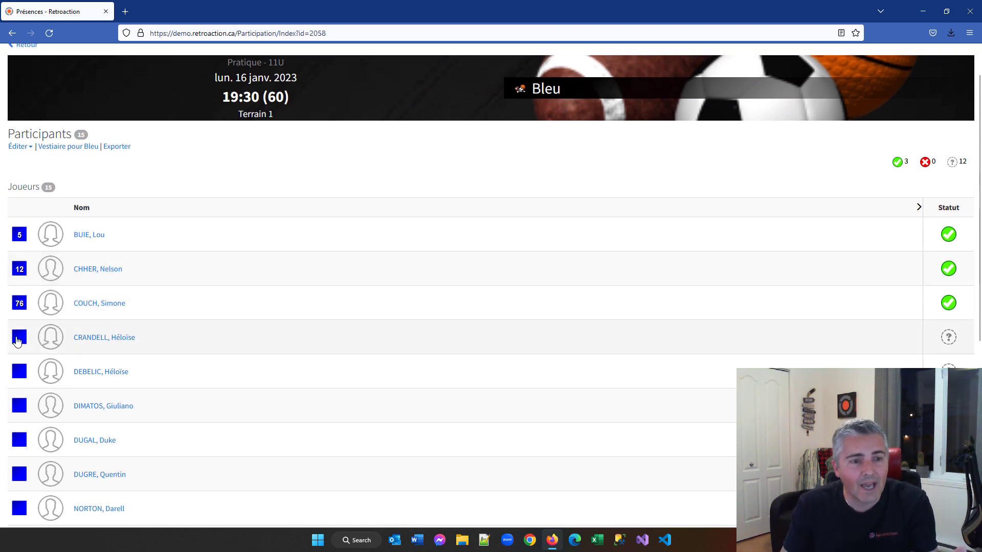
left_click(20, 339)
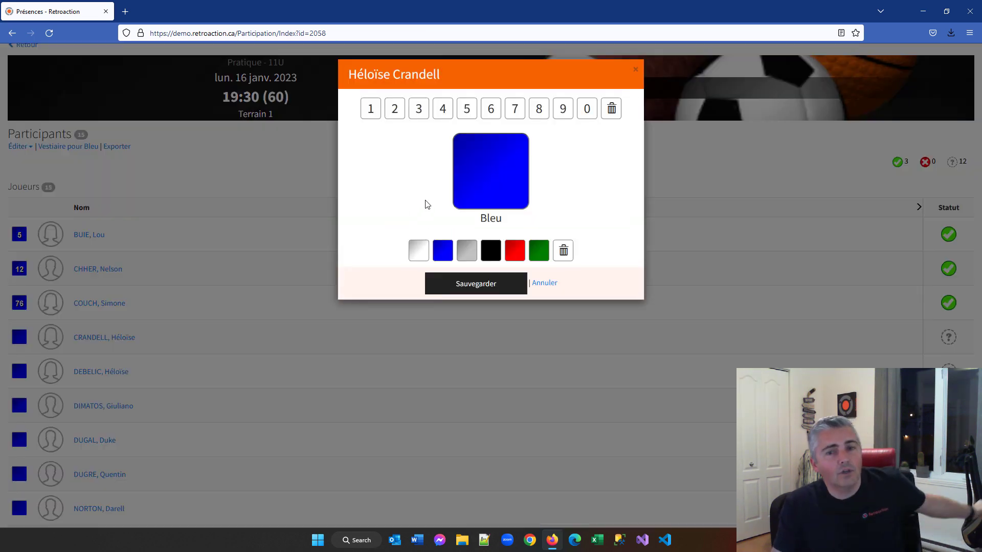
left_click(466, 109)
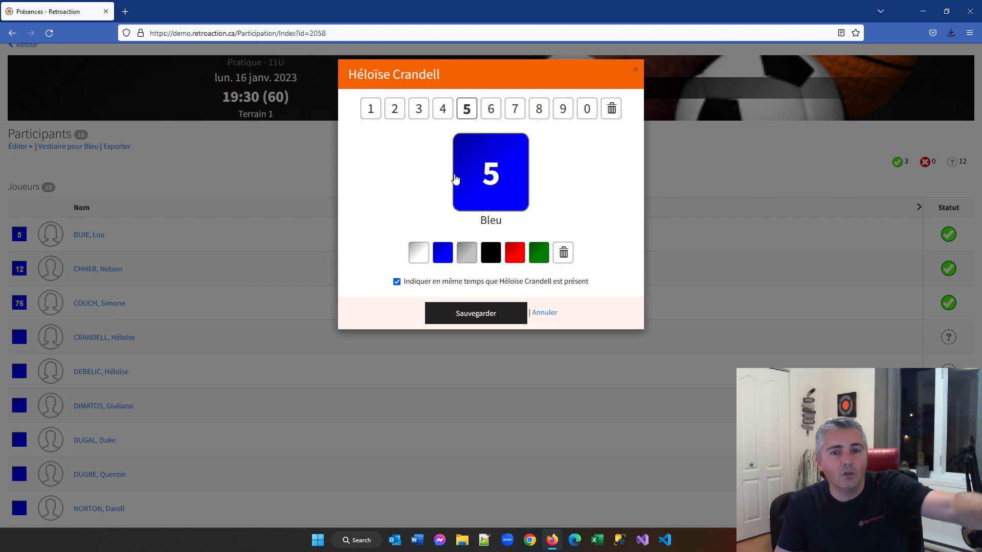
left_click(459, 320)
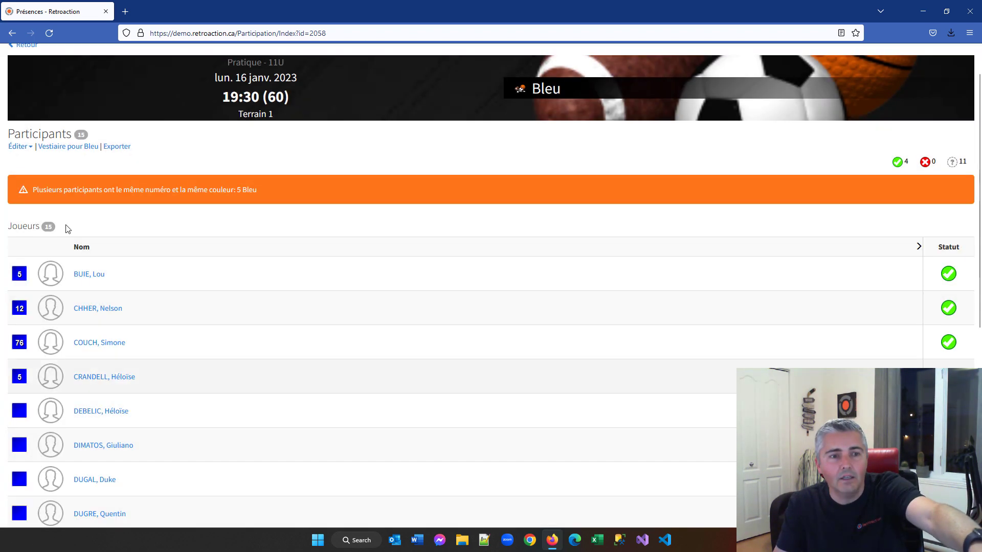
left_click_drag(32, 193, 251, 195)
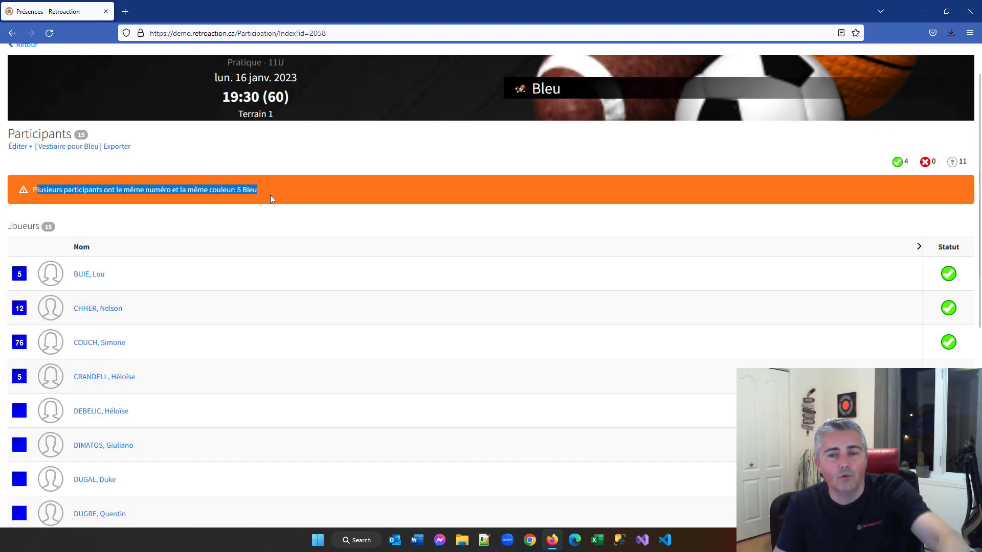
Set the fourth player's Bleu jersey number to 9, with the player indicated as present.
left_click(20, 377)
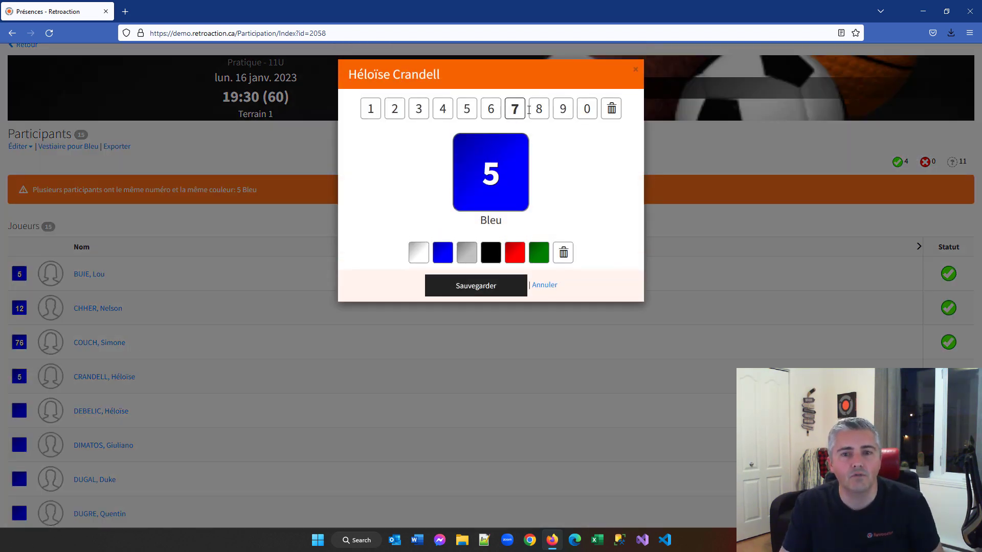
left_click(562, 109)
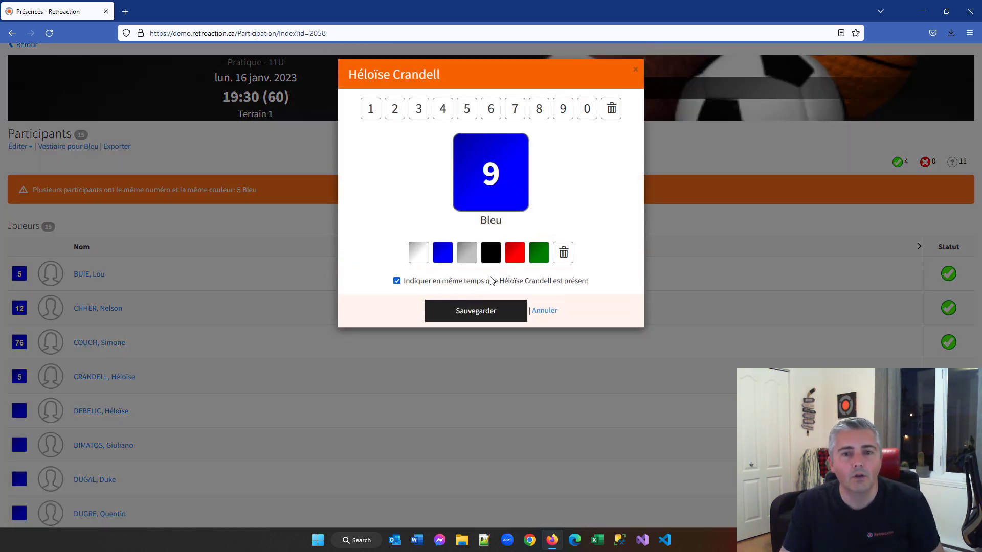
left_click(475, 318)
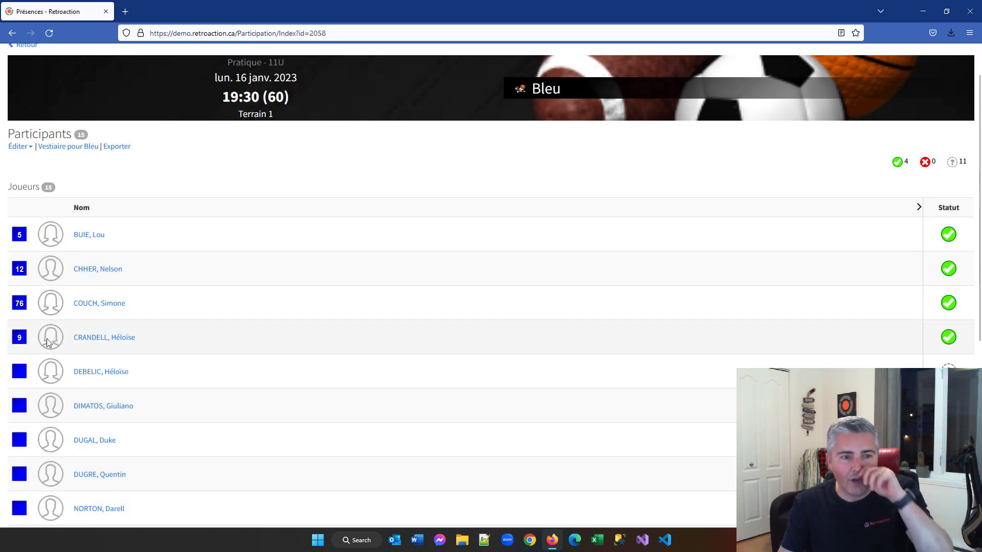
scroll(230, 296, "down", 2)
scroll(231, 296, "up", 3)
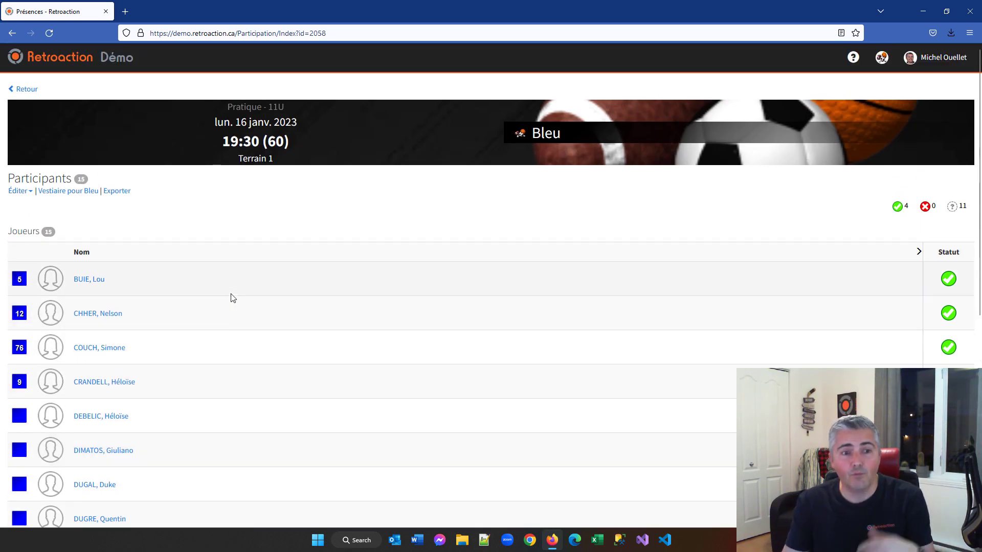
Return to the activities, open the details of the January 16 Bleu practice, and start creating a recurrence for it.
left_click(20, 91)
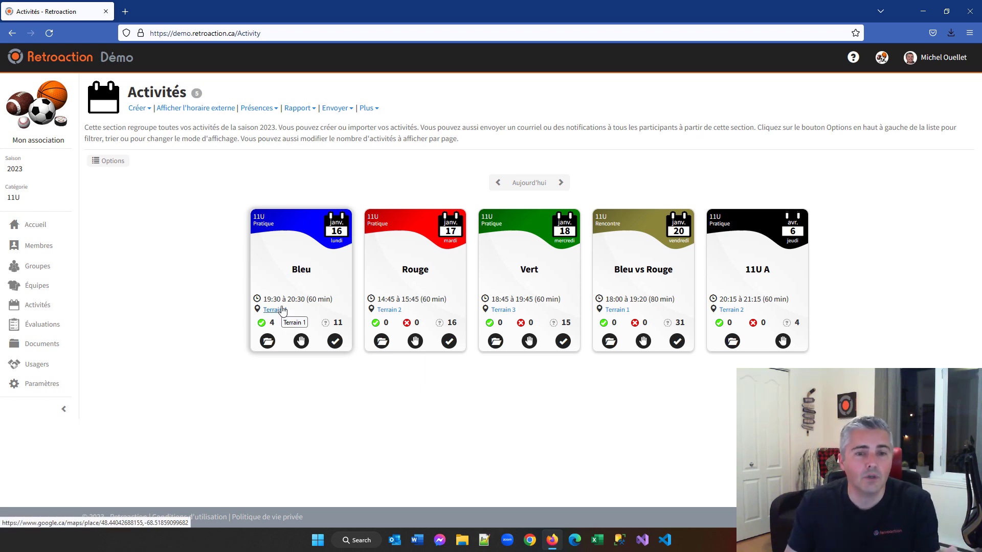
left_click(268, 341)
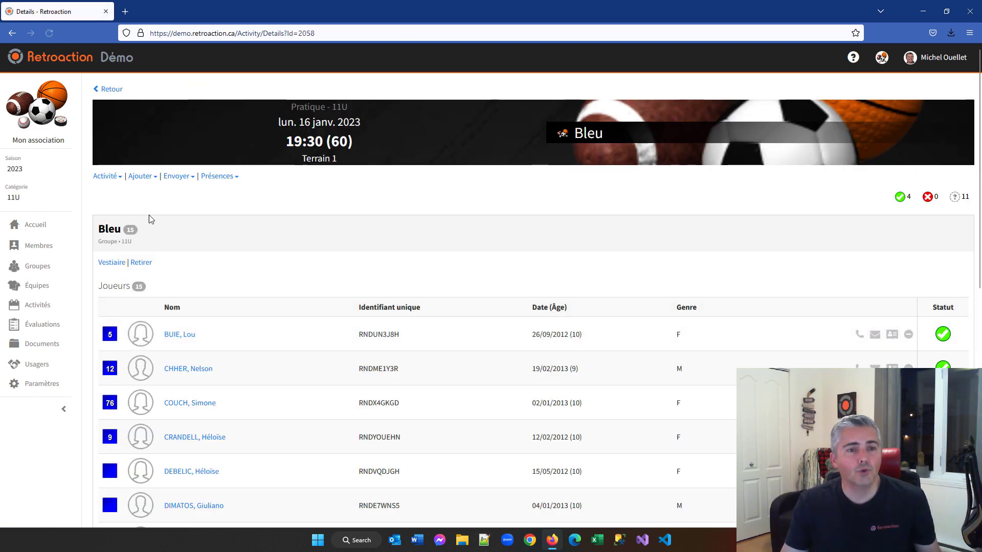
left_click(106, 183)
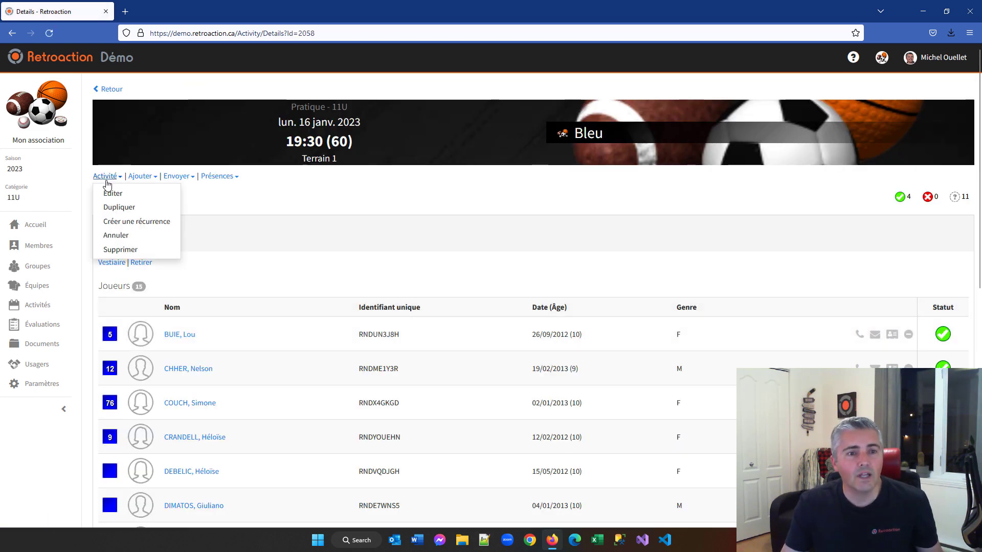
left_click(134, 221)
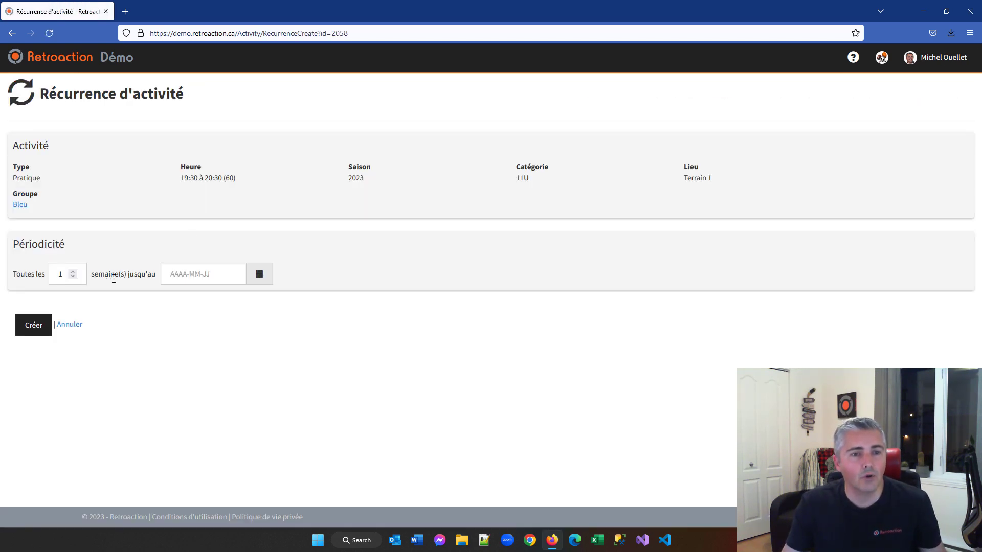
Create a recurrence of the Bleu practice every 1 week until August 31, 2023.
left_click(260, 274)
left_click(296, 297)
left_click(296, 296)
left_click(296, 297)
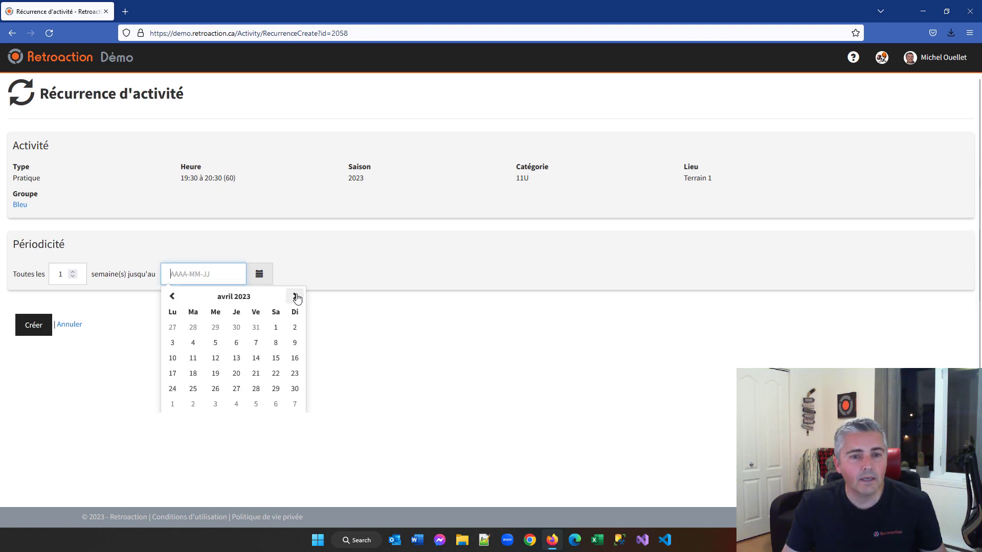
left_click(296, 296)
left_click(295, 297)
left_click(296, 297)
left_click(296, 297)
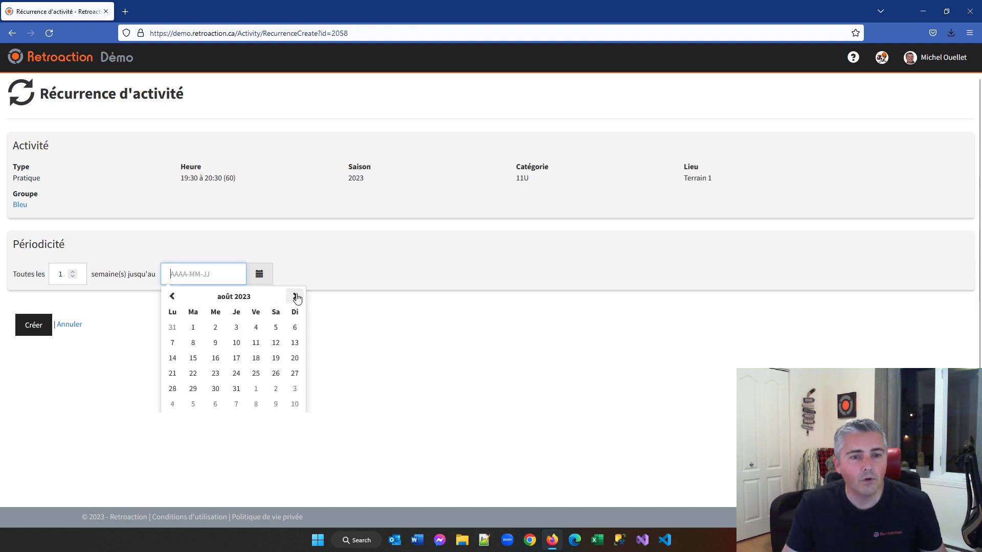
left_click(236, 389)
left_click(34, 332)
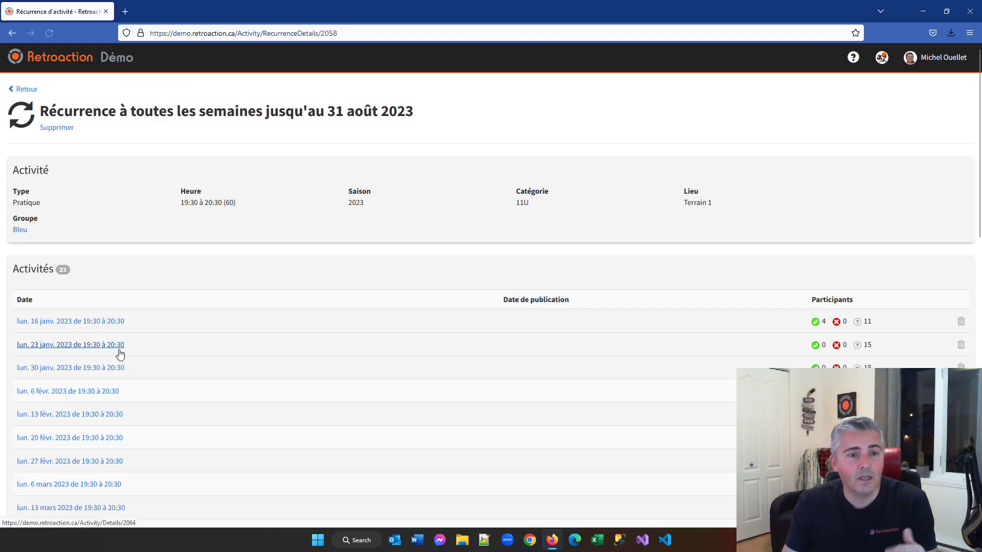
Return to the activities list and open the details of the January 23 Bleu practice.
left_click(28, 89)
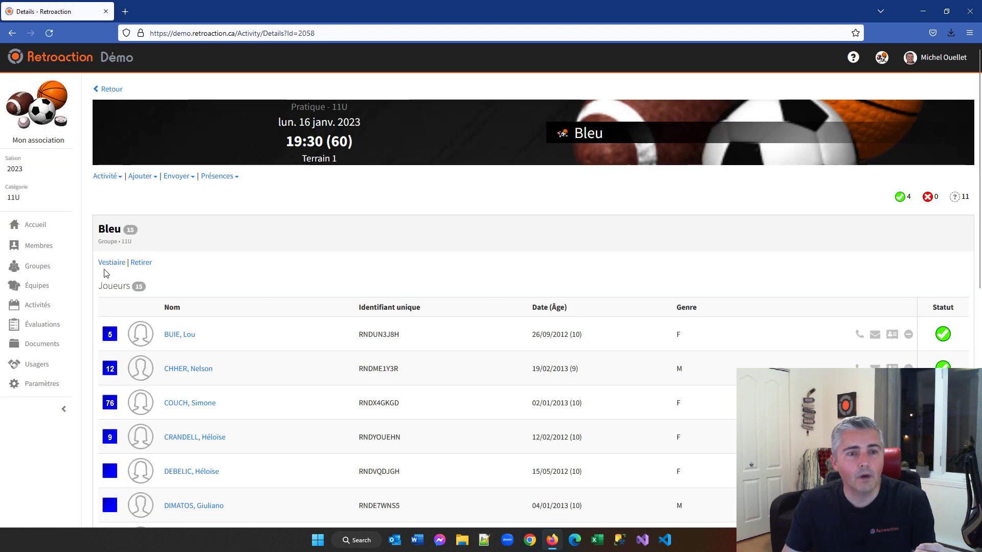
left_click(107, 90)
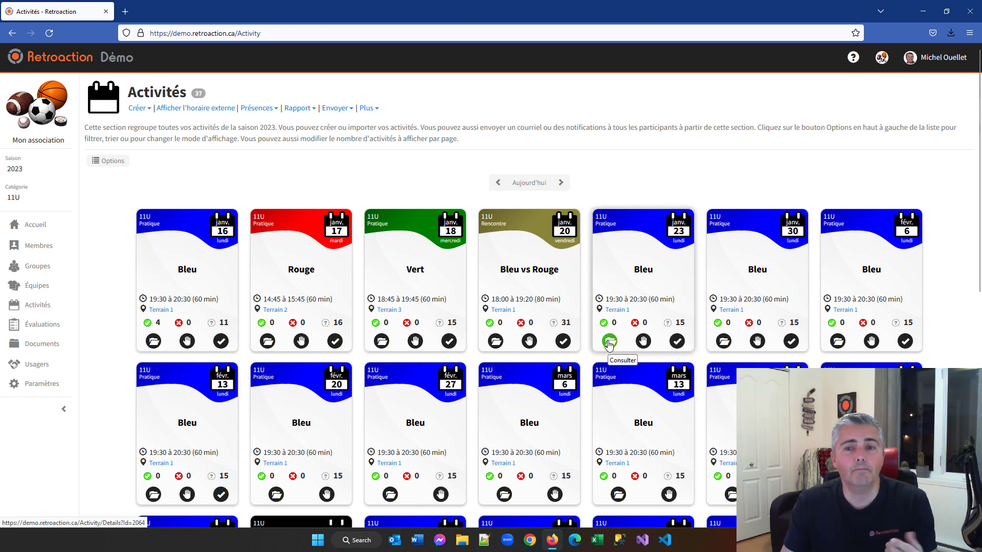
left_click(609, 342)
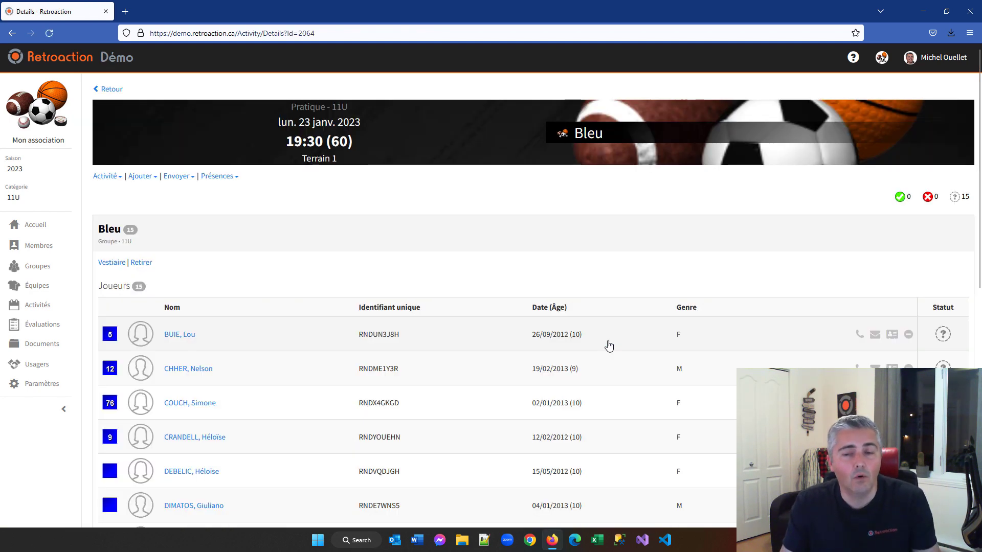
Cancel the January 23 Bleu practice with Météo as the reason and without sending a notification.
left_click(105, 176)
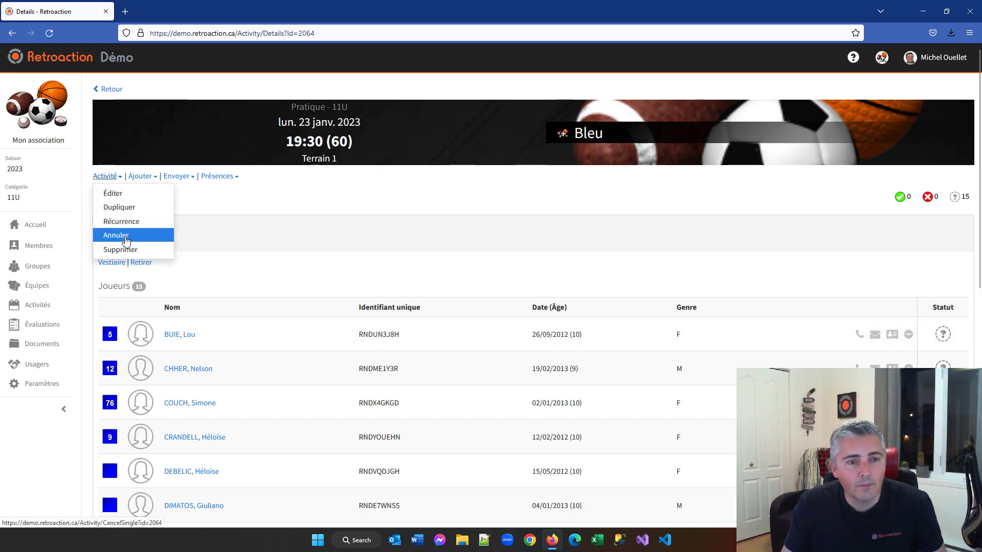
left_click(127, 238)
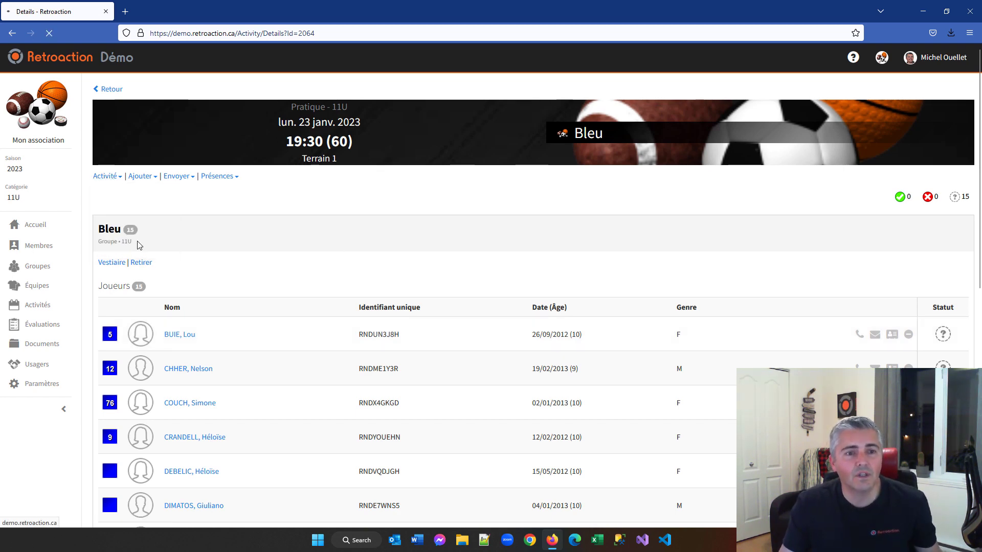
left_click(182, 244)
left_click(192, 278)
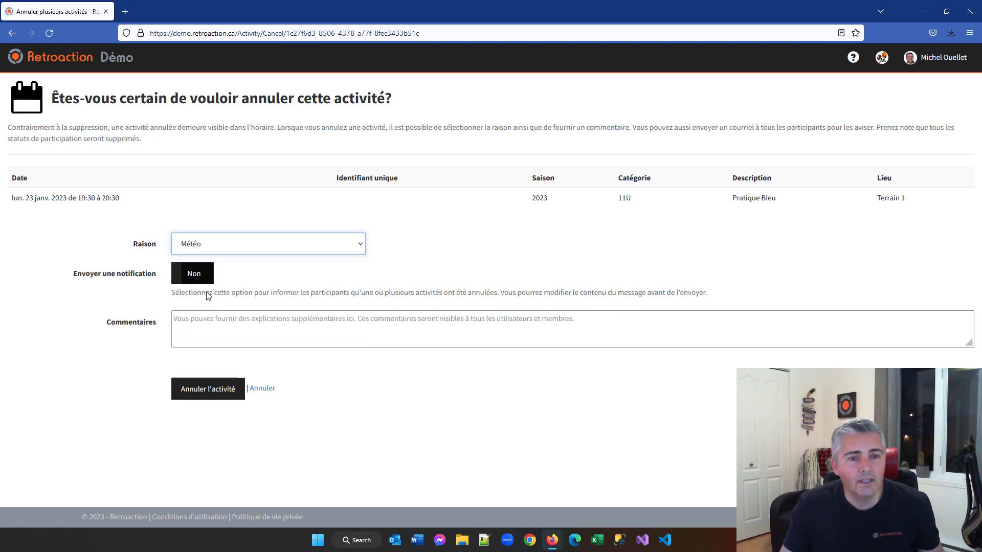
left_click(193, 275)
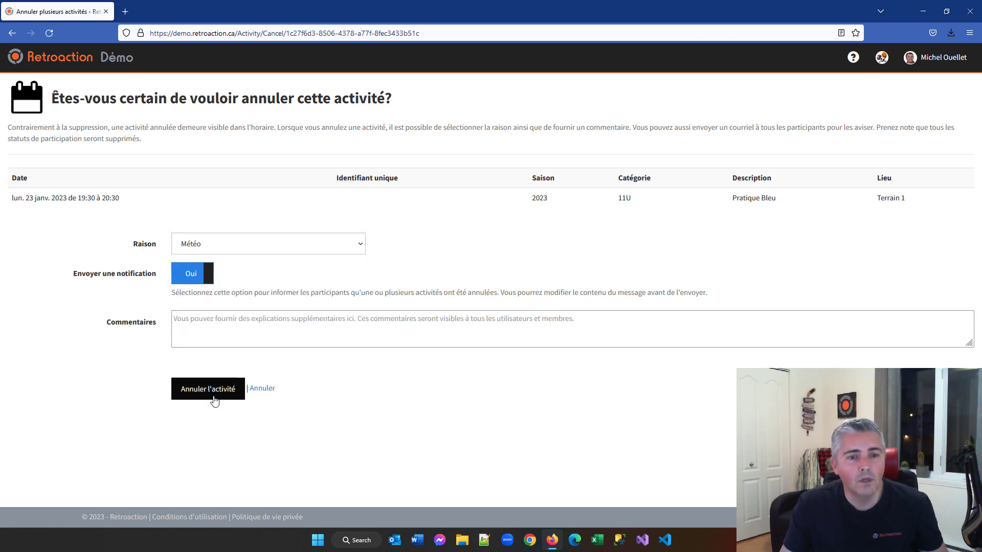
left_click(189, 279)
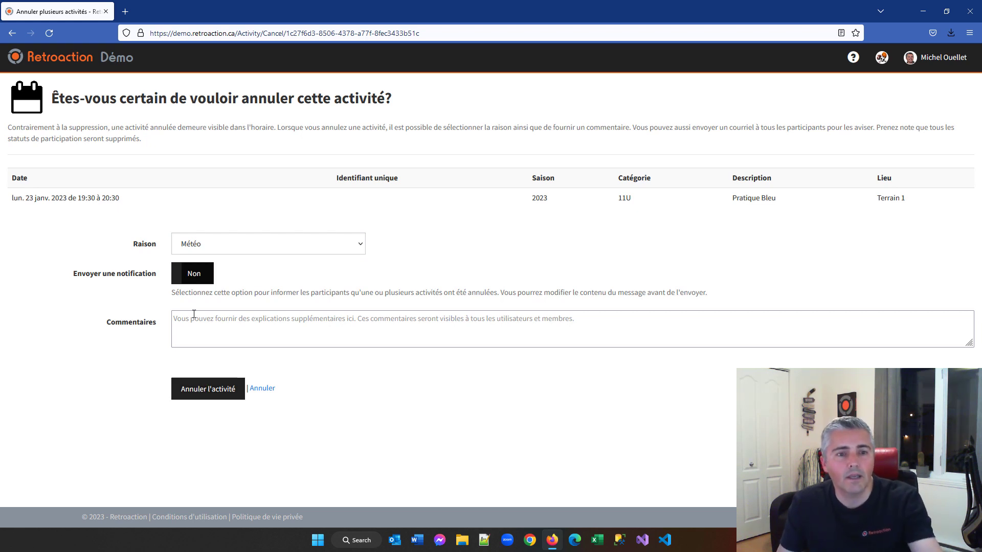
left_click(195, 282)
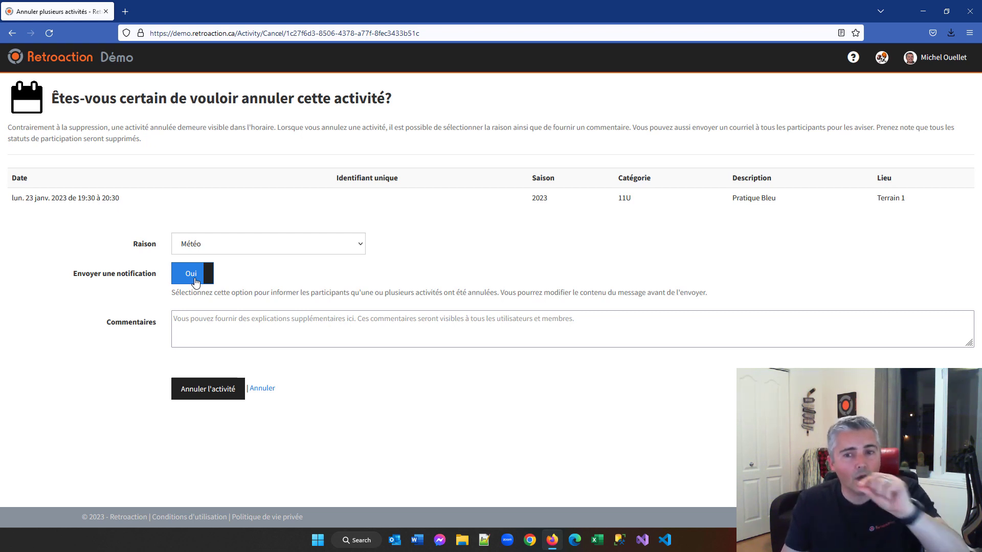
left_click(195, 281)
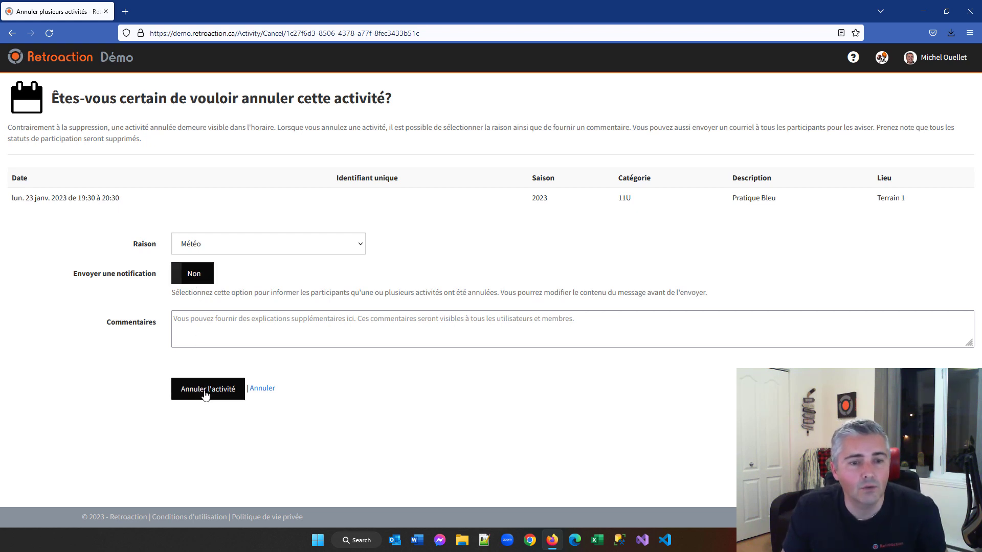
left_click(200, 388)
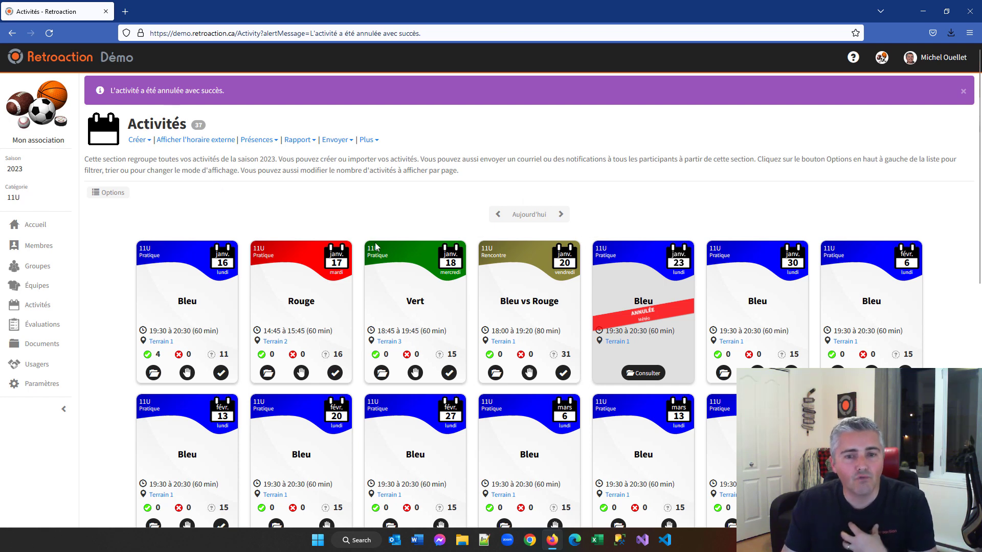
Display the external schedule, check how the January 23 Bleu practice is listed, and return to the activities.
left_click(206, 142)
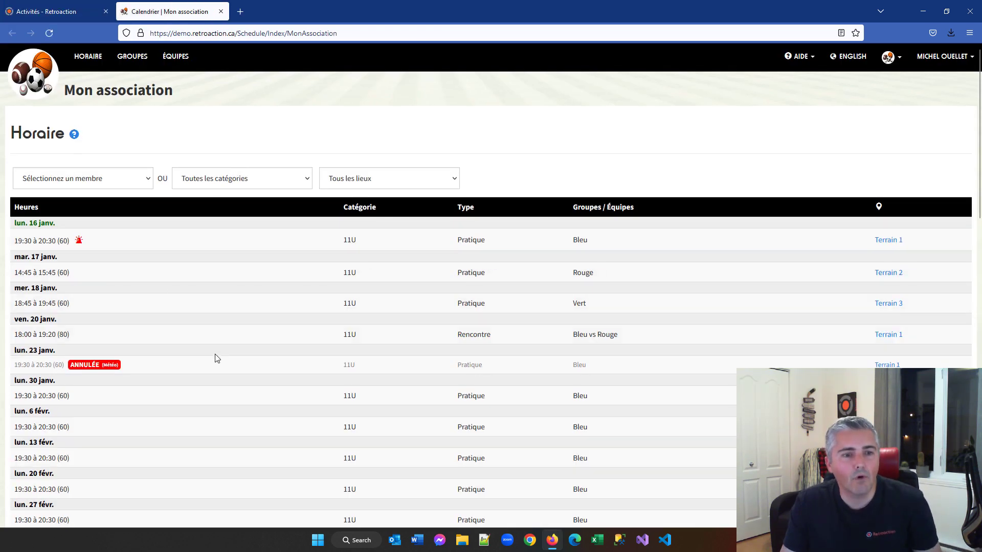
scroll(215, 357, "down", 2)
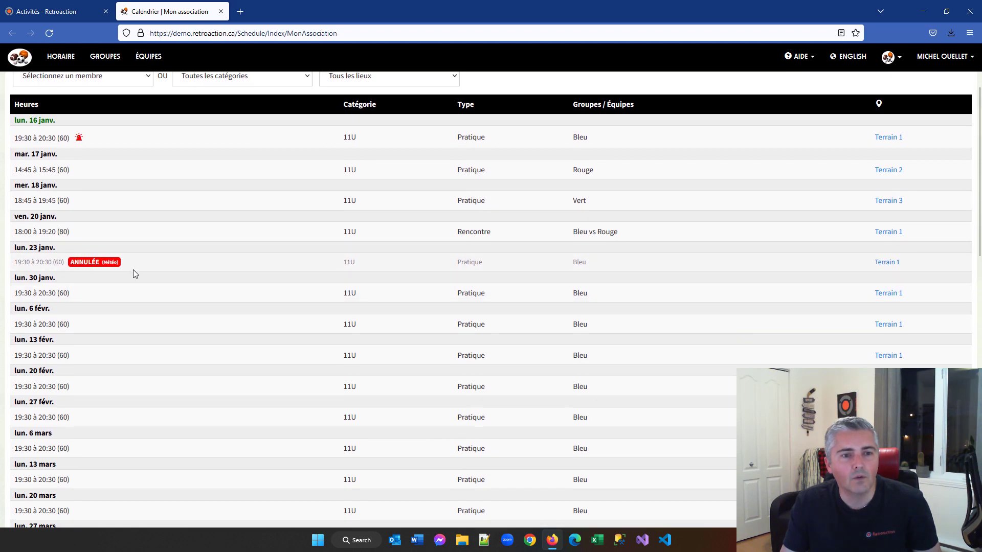
scroll(92, 282, "up", 1)
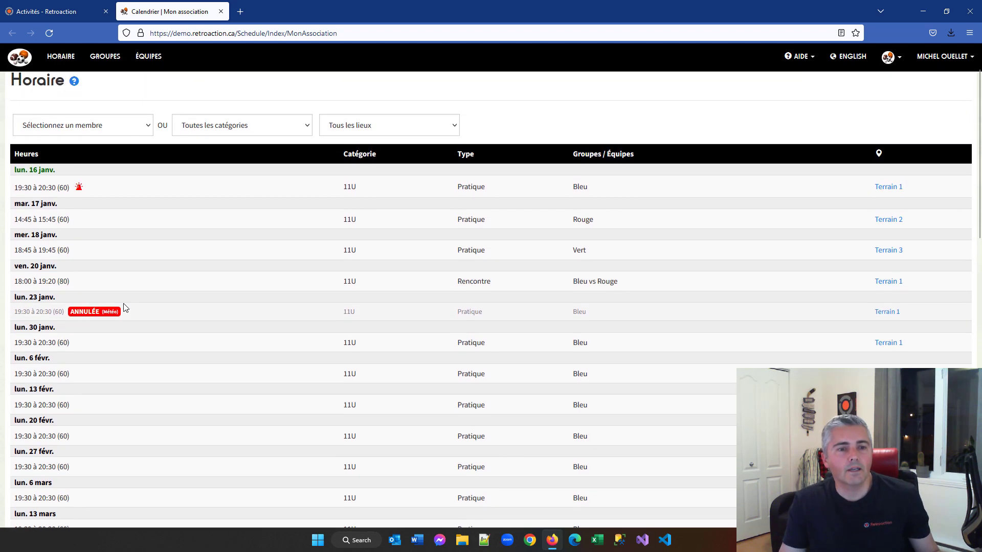
scroll(121, 282, "up", 2)
left_click(82, 12)
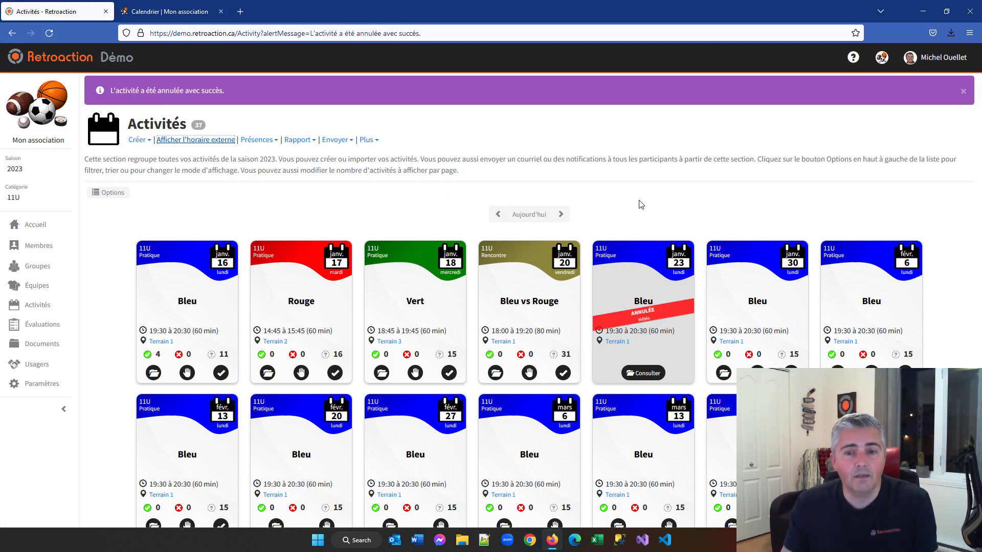
left_click(139, 142)
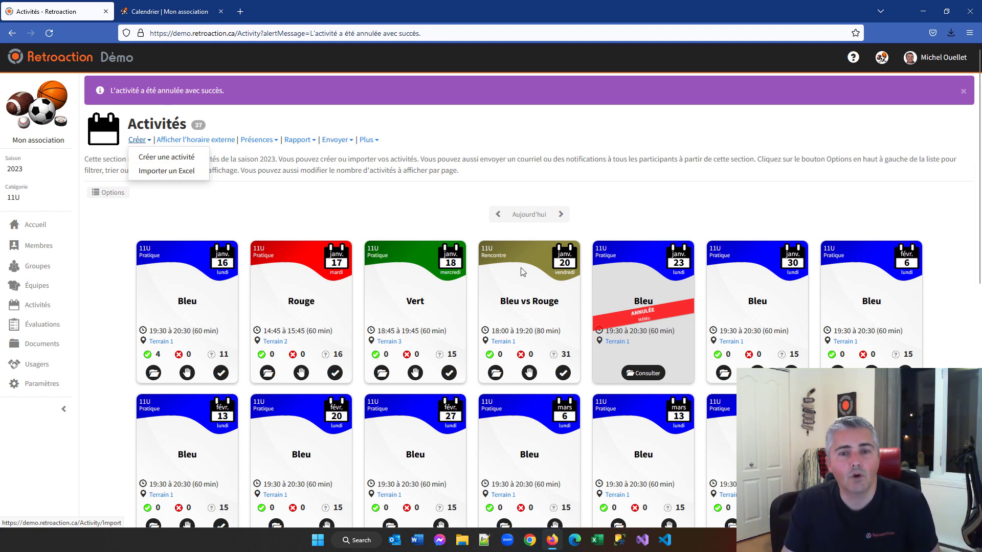
left_click(209, 203)
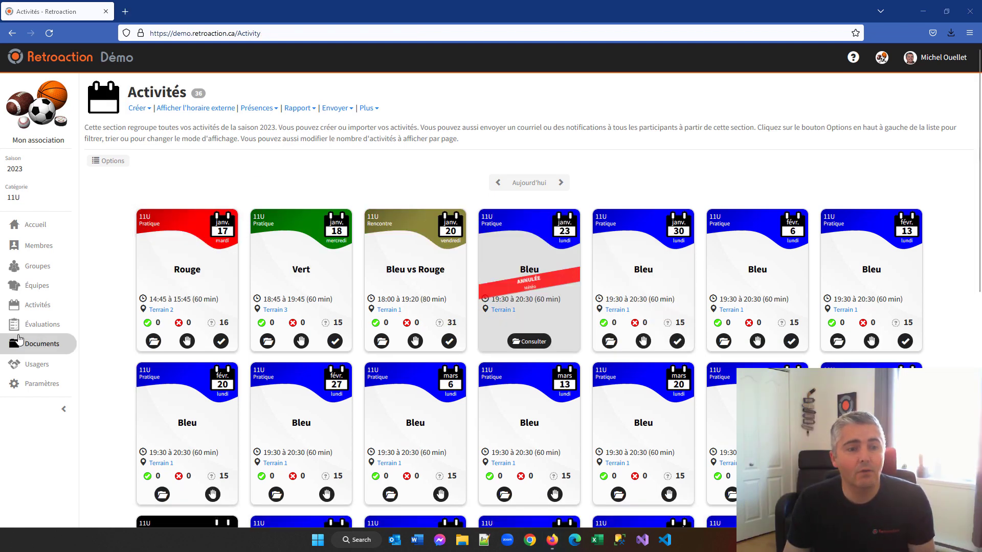
Go to the evaluations and open the details of the Camp de sélection 11U evaluation context.
left_click(49, 328)
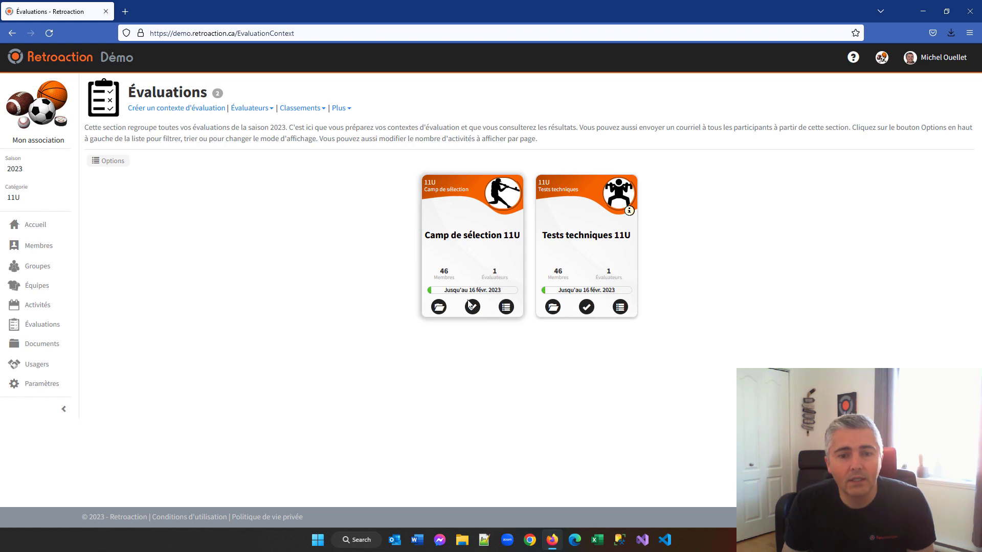
left_click(439, 308)
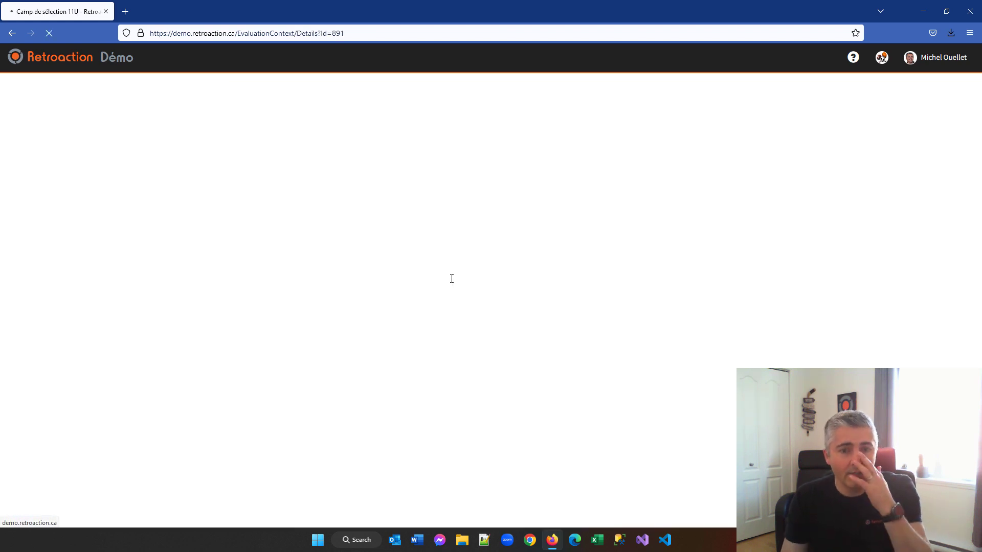
mouse_move(291, 226)
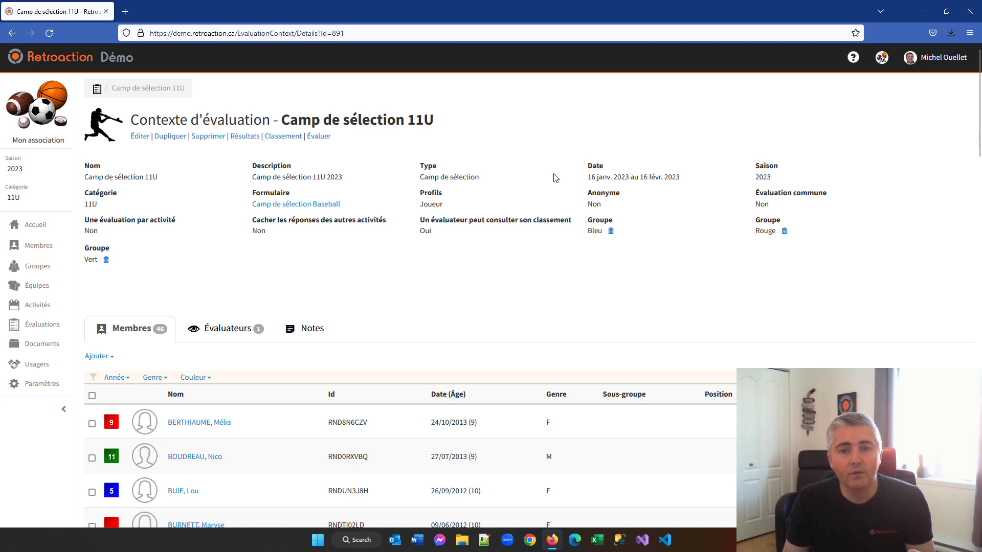
Examine the evaluation context's date range, its member list and its evaluators.
left_click_drag(591, 177, 684, 179)
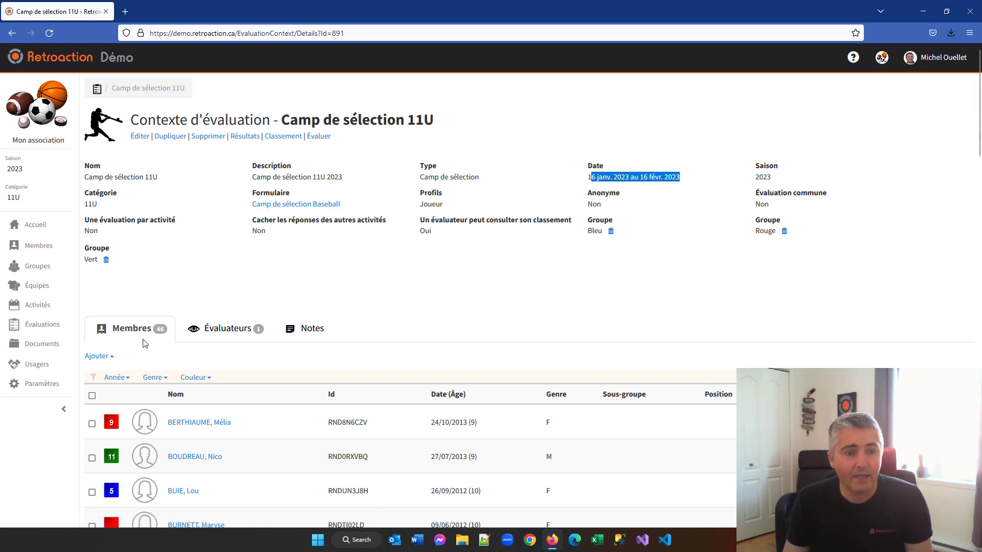
scroll(145, 346, "down", 4)
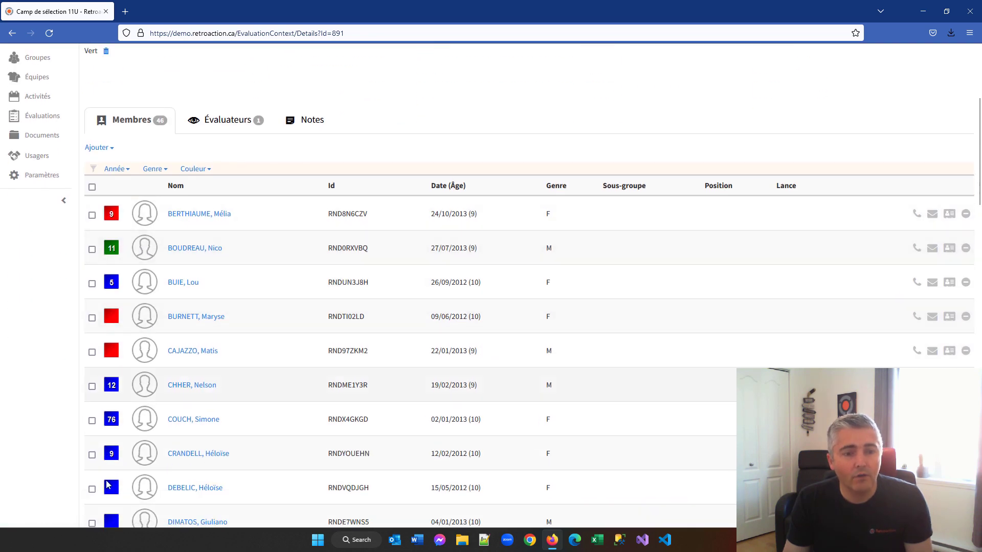
left_click(225, 121)
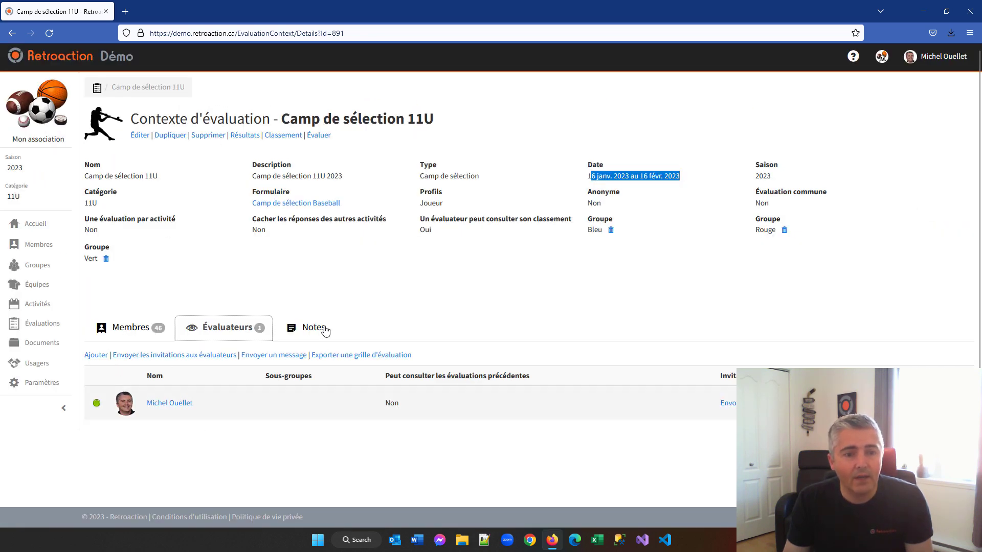
left_click(240, 443)
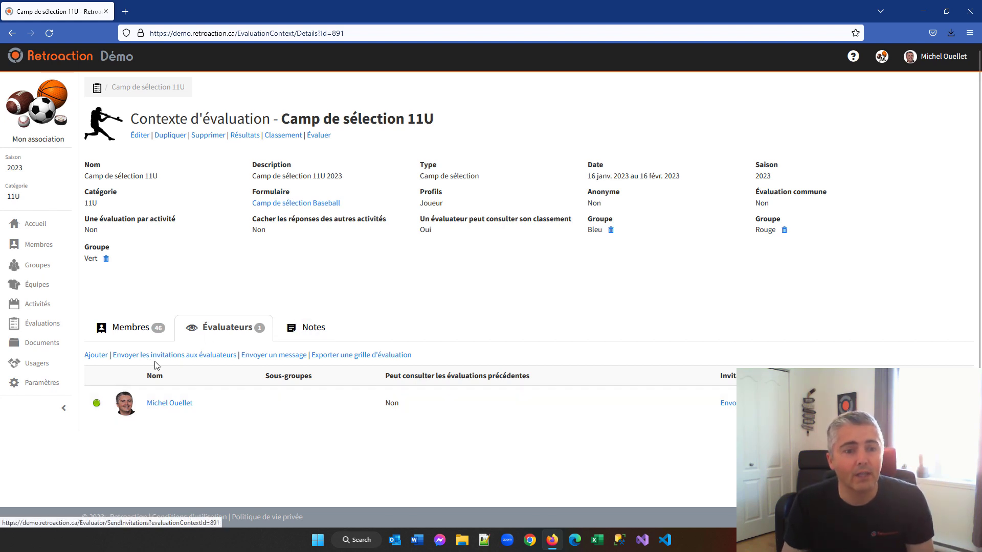
left_click(123, 328)
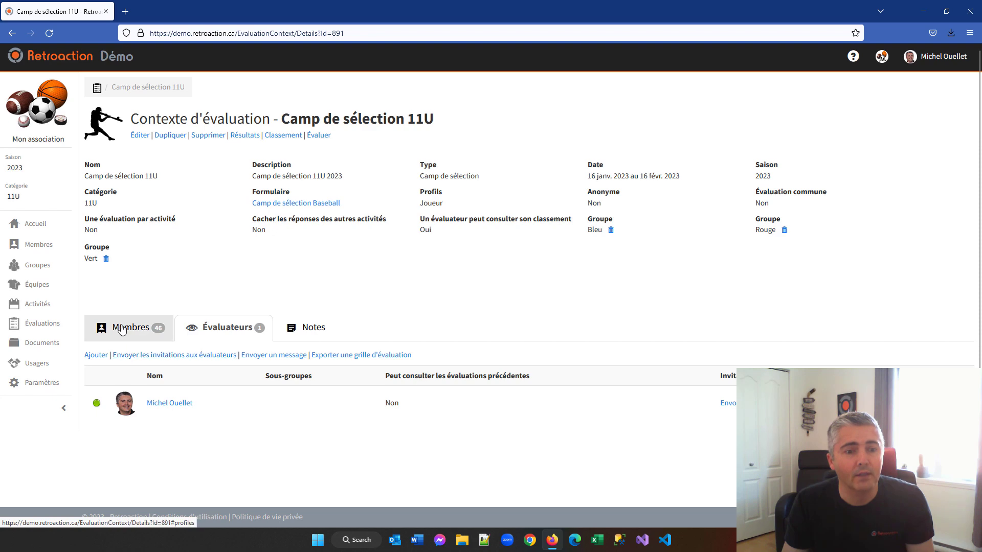
Start evaluating the Camp de sélection 11U members and rate green player number 11 Excellent for Bâton.
left_click(319, 135)
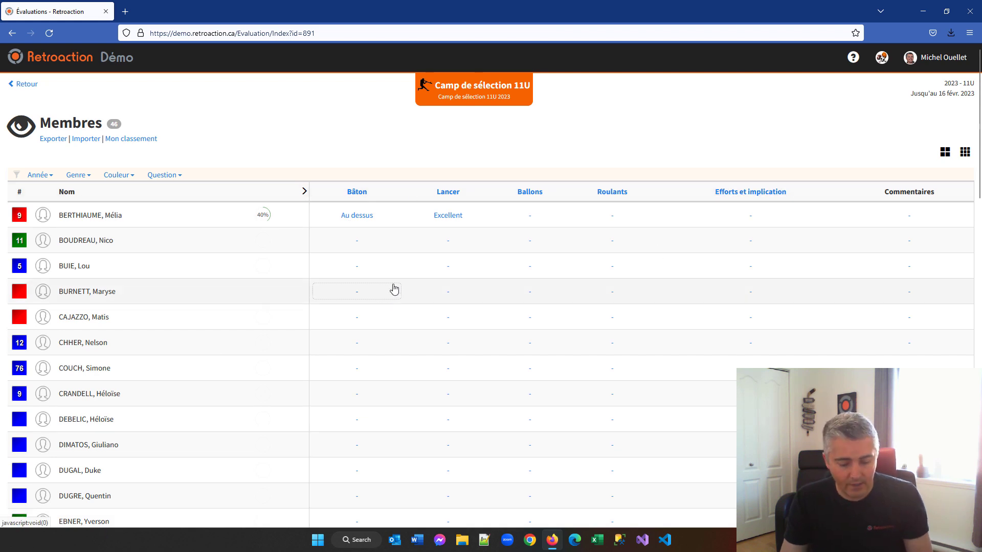
left_click(355, 247)
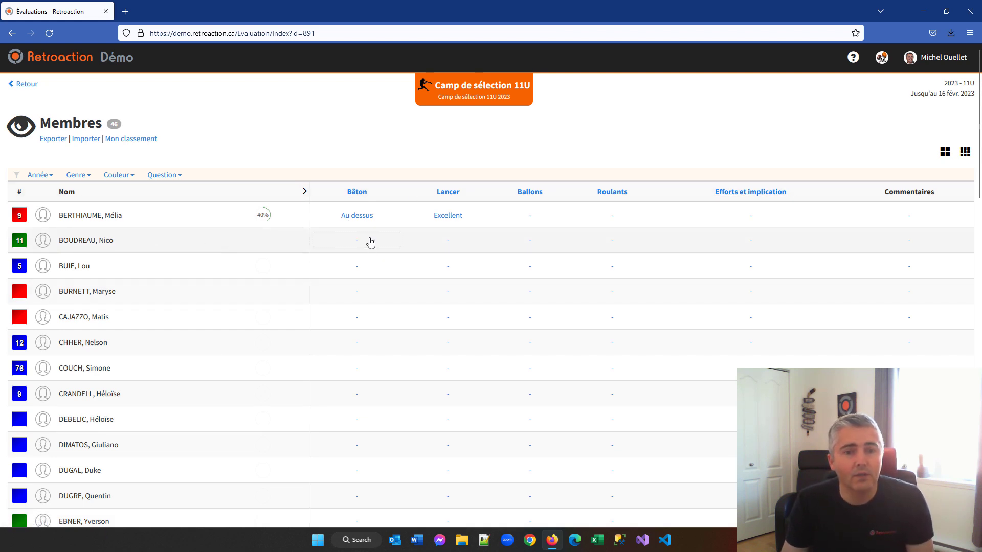
left_click(352, 242)
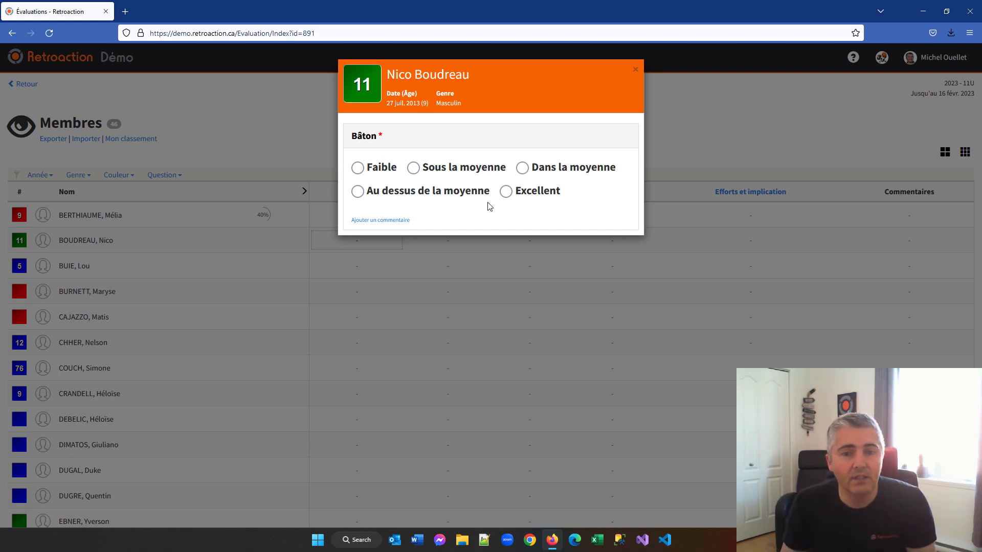
left_click(506, 192)
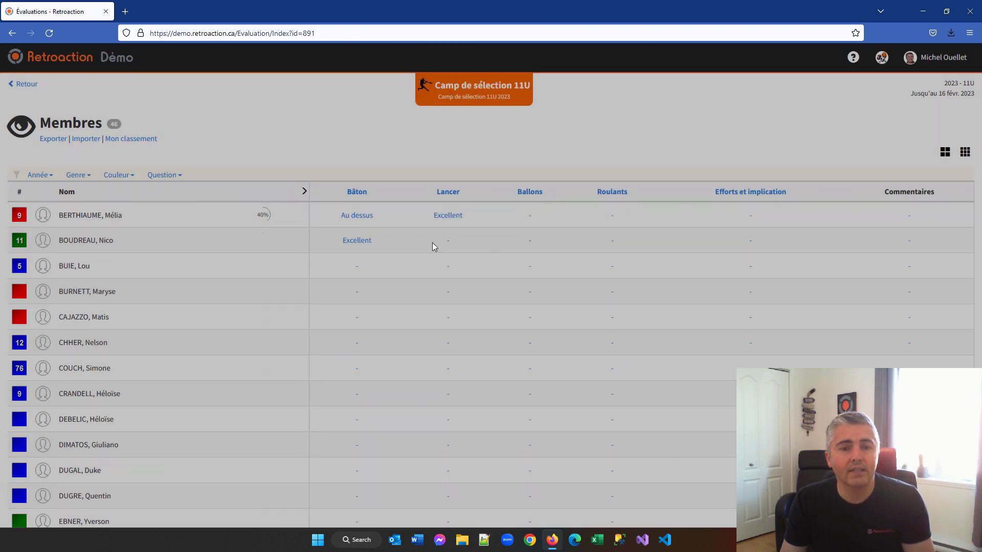
Rate green player number 11 Au dessus de la moyenne for Lancer and Dans la moyenne for Attraper des ballons.
left_click(451, 244)
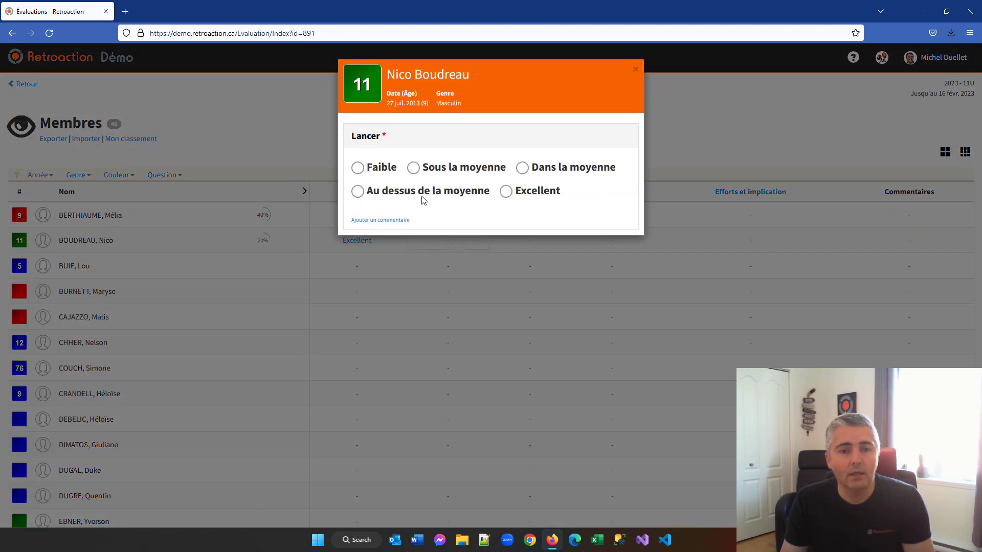
left_click(423, 195)
left_click(546, 248)
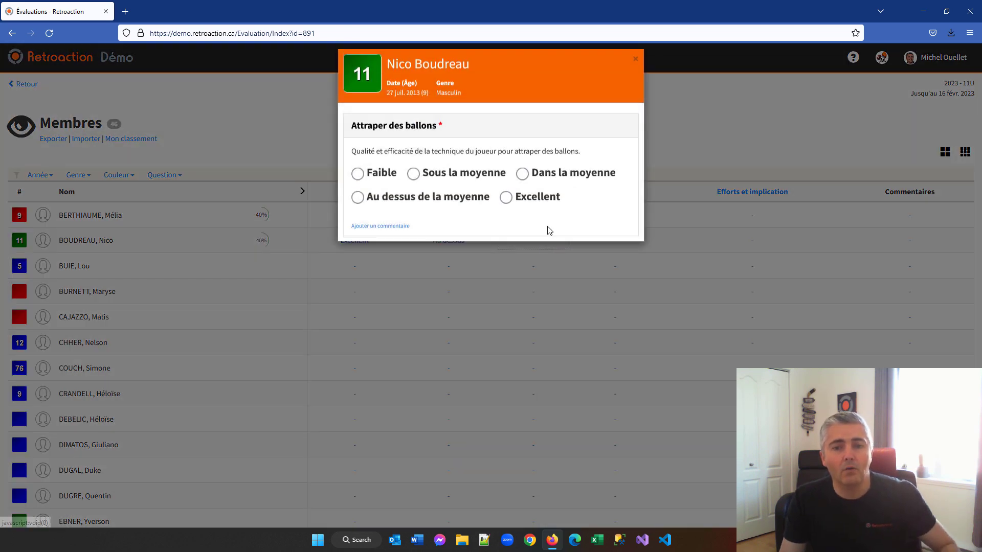
left_click(565, 184)
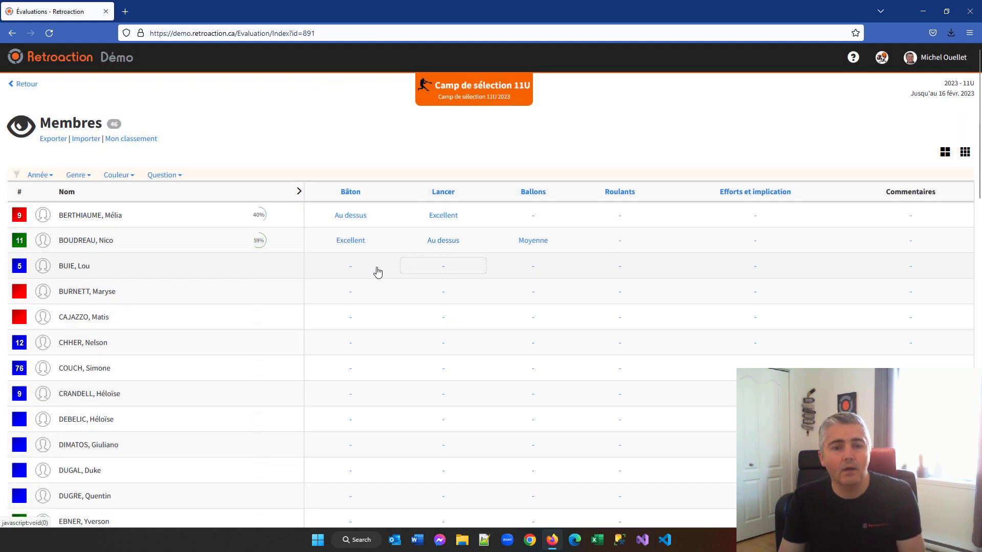
Open the group evaluation of the Bâton criterion and place one red player each under Faible, Dans la moyenne and Au dessus de la moyenne.
left_click(349, 194)
scroll(425, 304, "down", 3)
scroll(424, 304, "down", 2)
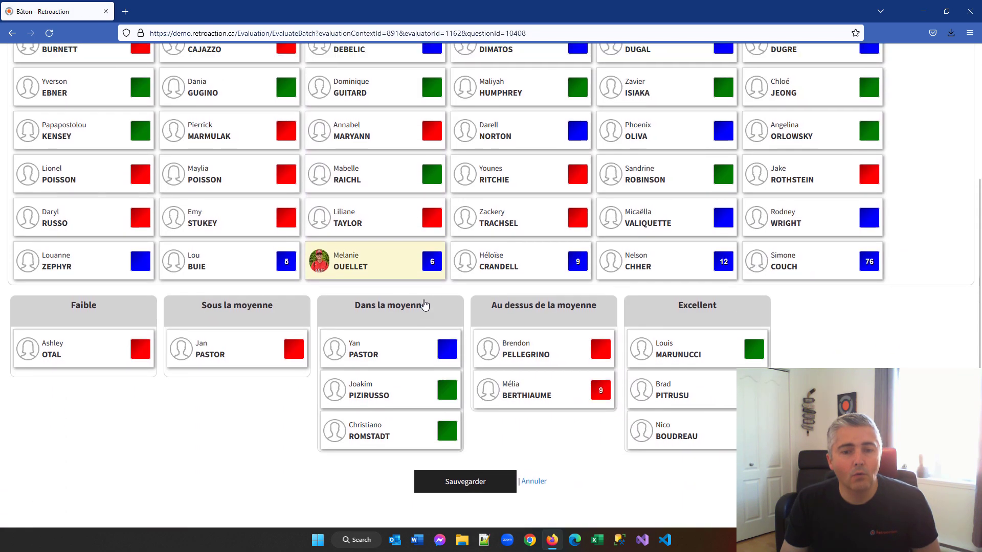
scroll(425, 305, "up", 1)
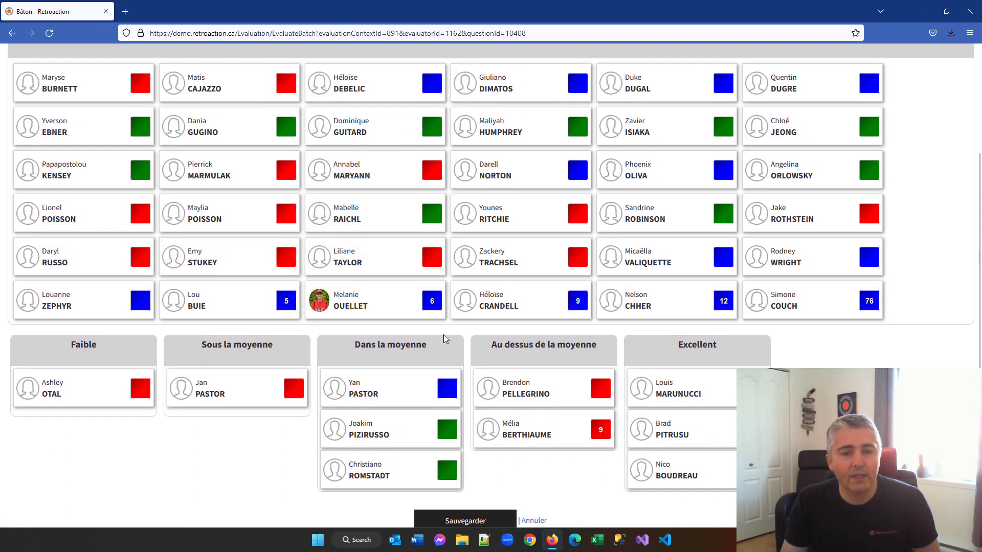
left_click_drag(358, 264, 77, 404)
left_click_drag(62, 270, 377, 389)
left_click_drag(340, 171, 548, 404)
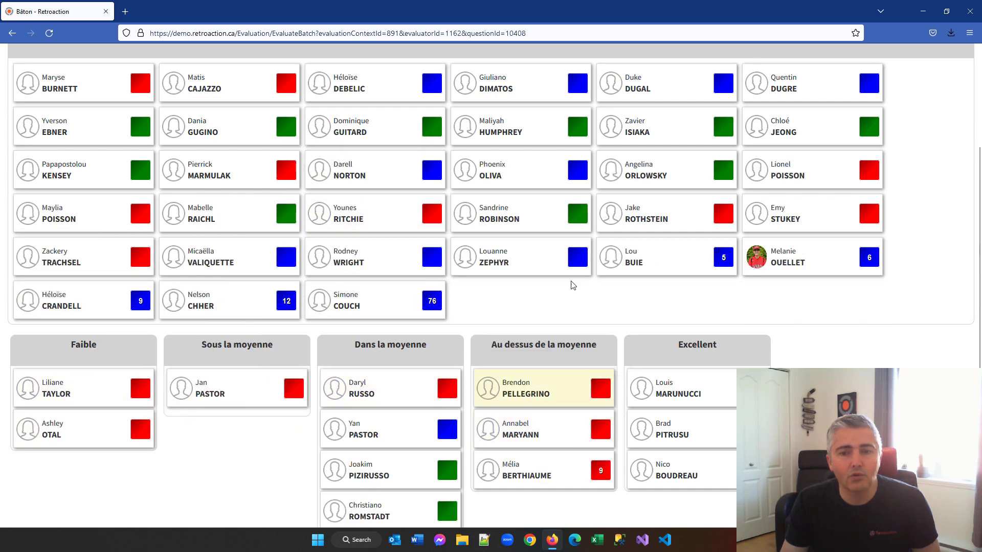
For Bâton, rate one green and one red player Excellent, one red player Sous la moyenne and one green player Faible.
left_click_drag(637, 169, 665, 429)
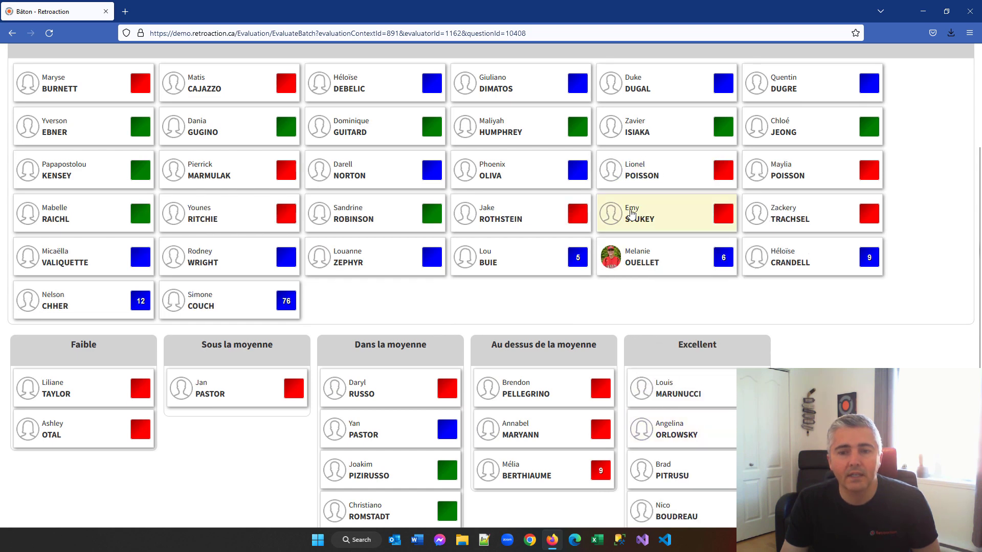
left_click_drag(632, 214, 660, 468)
left_click_drag(201, 100, 215, 345)
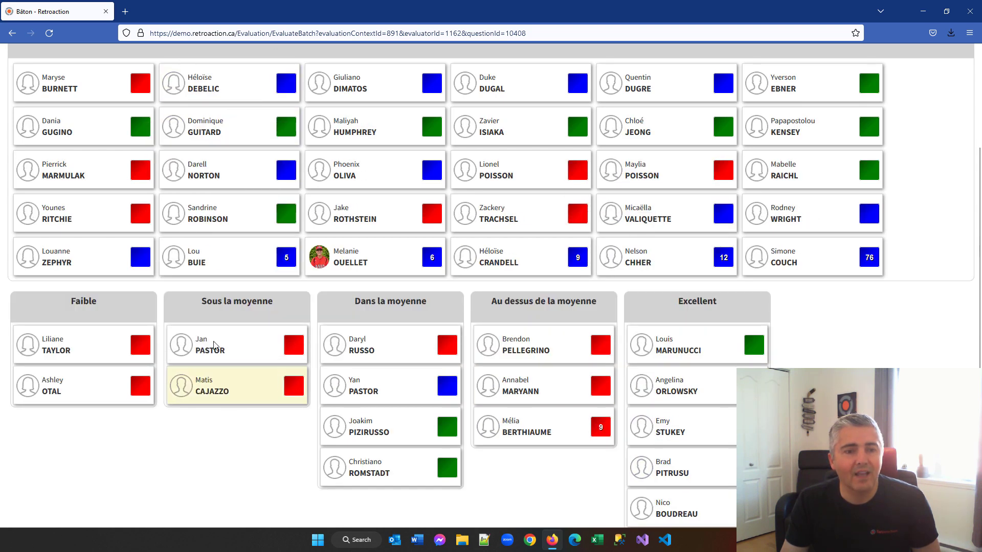
left_click_drag(240, 125, 96, 383)
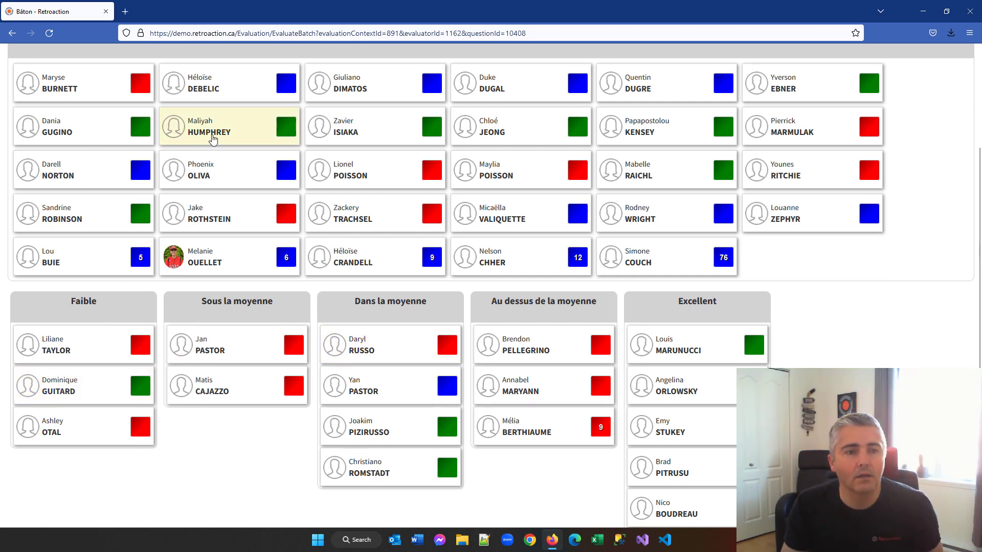
Place a red player under Sous la moyenne and a blue player under Dans la moyenne, and save the Bâton ratings.
scroll(212, 139, "up", 2)
left_click_drag(128, 188, 240, 460)
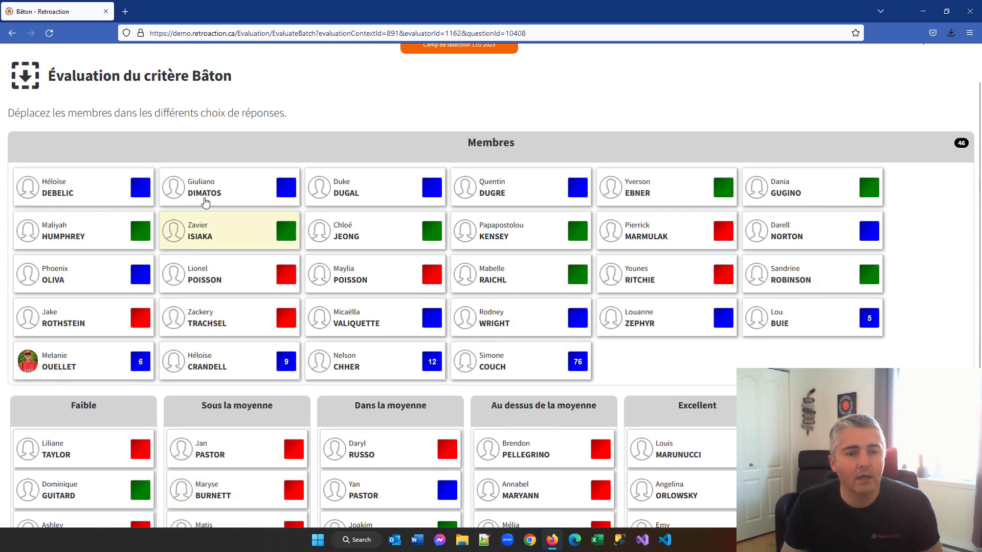
left_click_drag(205, 202, 389, 460)
scroll(506, 410, "down", 5)
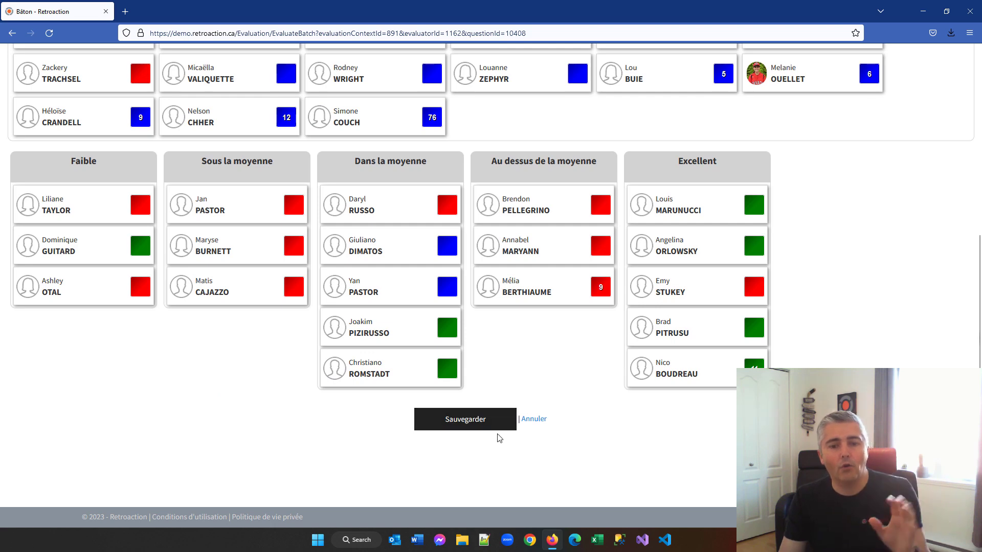
left_click(476, 420)
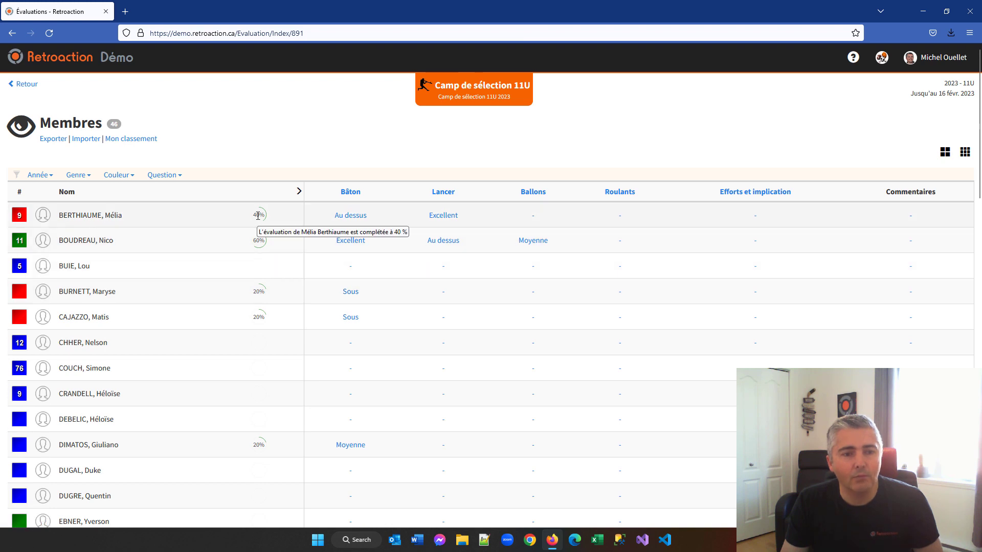
Leave the member evaluations and examine in the Camp de sélection 11U ranking how individual Bâton scores compare with the average.
mouse_move(260, 213)
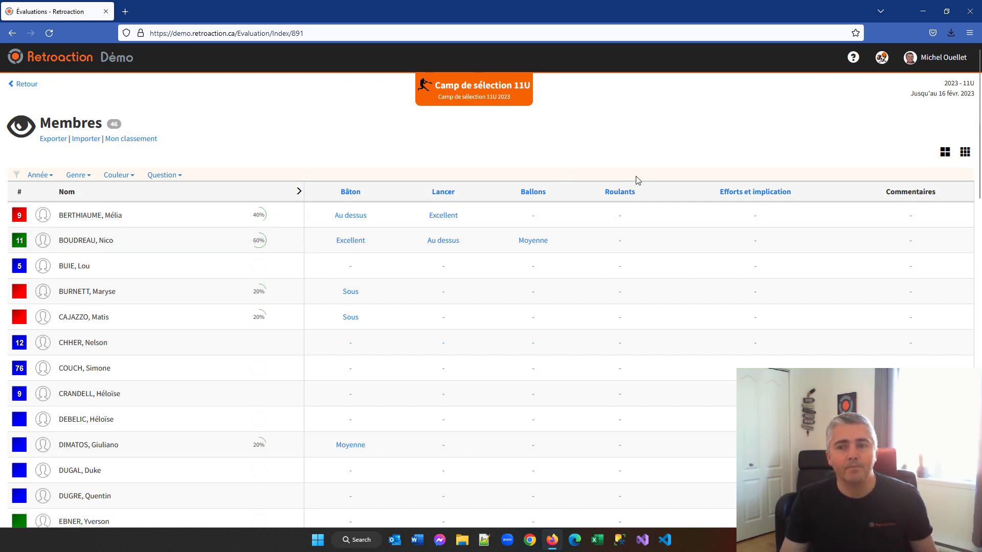
left_click(25, 84)
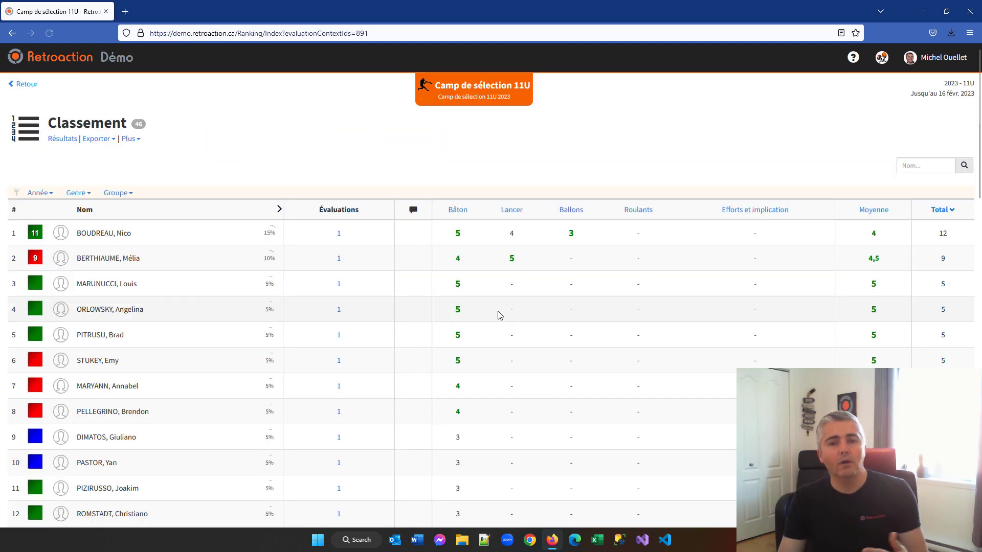
scroll(478, 215, "down", 2)
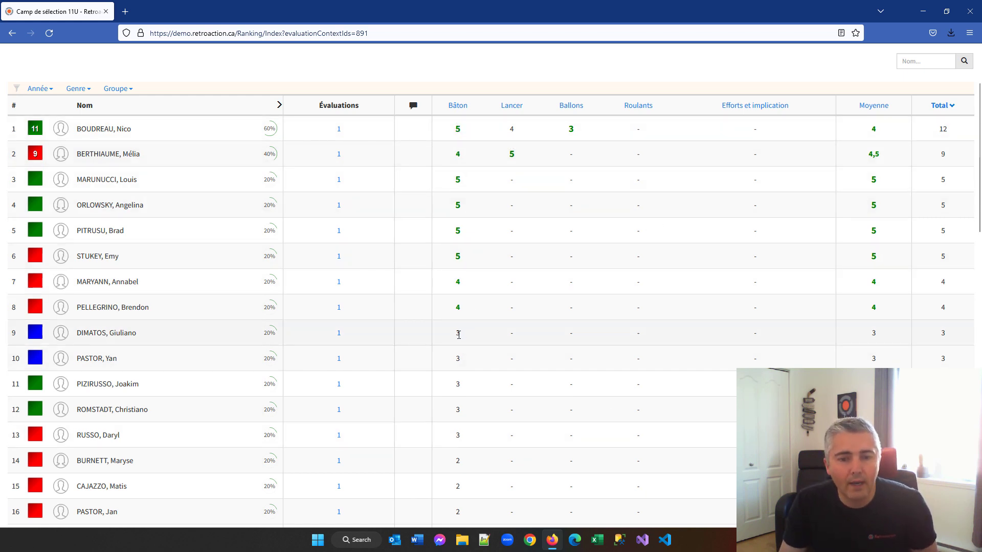
mouse_move(457, 333)
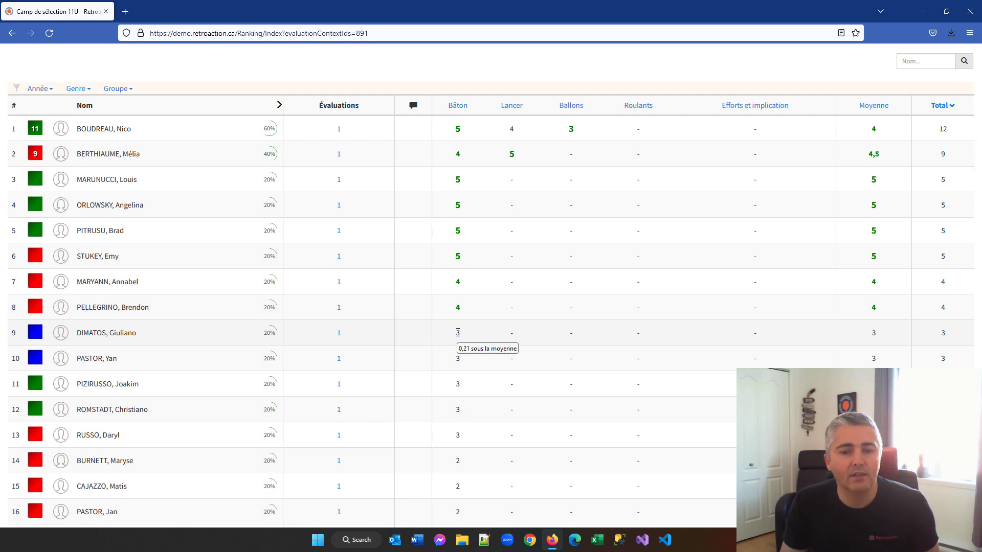
scroll(480, 331, "down", 5)
scroll(480, 332, "up", 7)
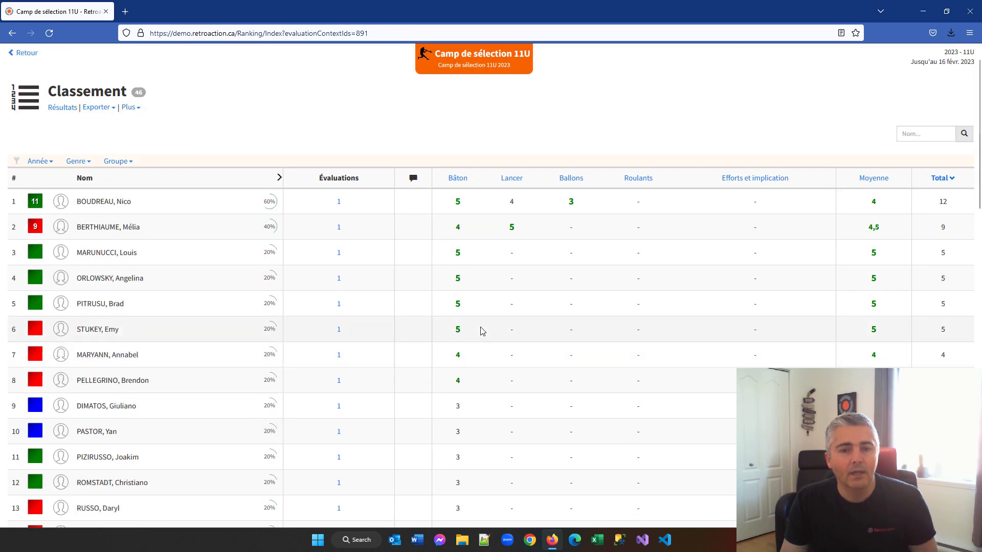
mouse_move(459, 203)
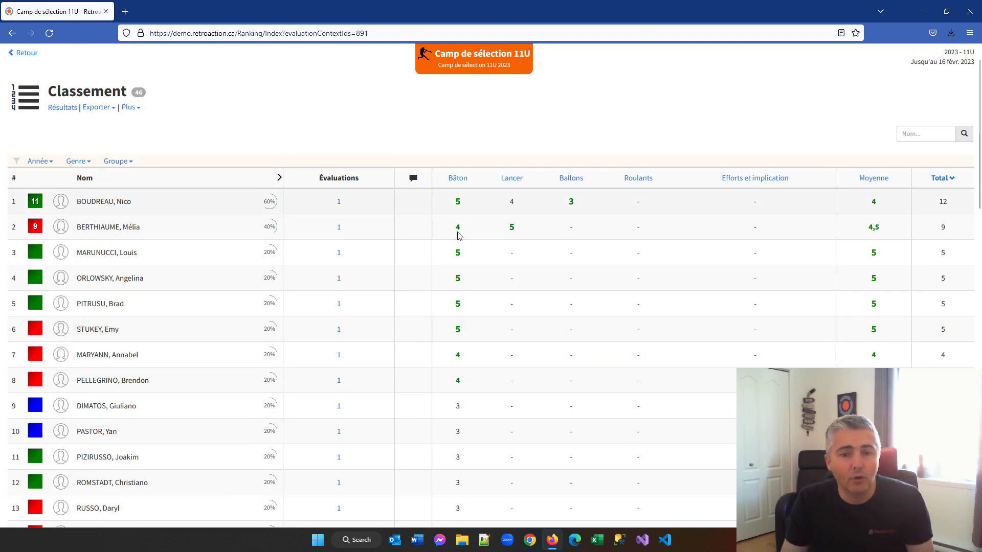
mouse_move(458, 229)
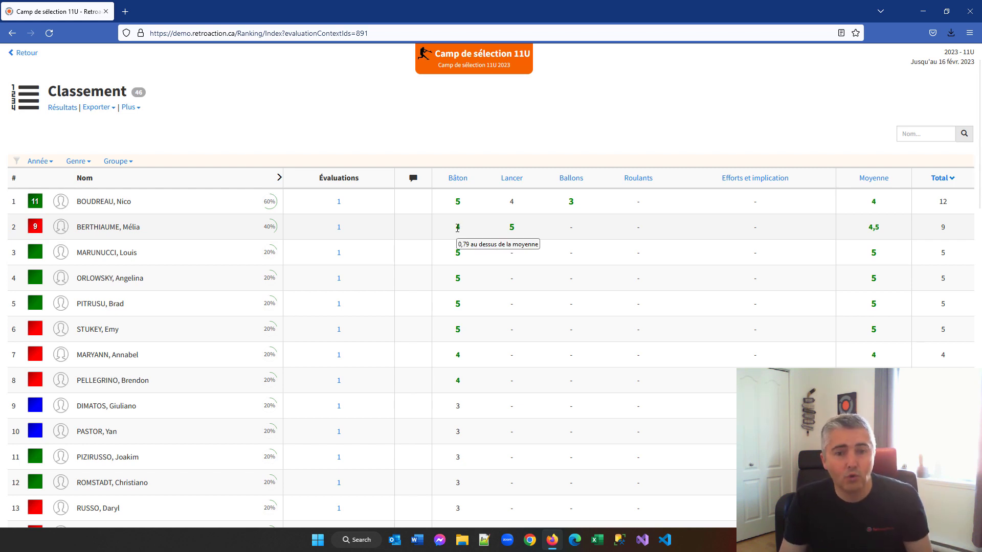
View the evaluation details of green player number 11 from the ranking and return to the evaluations list.
left_click(339, 203)
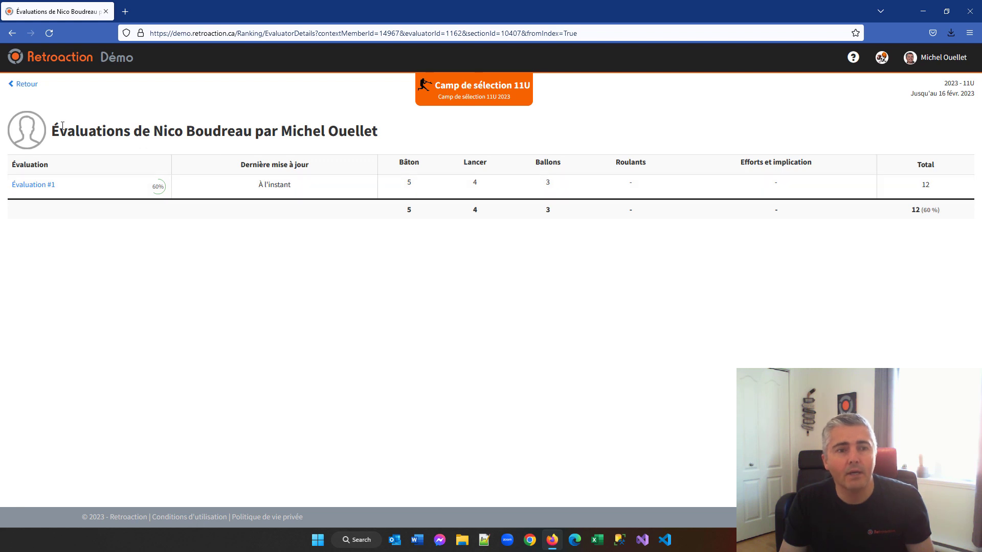
left_click(21, 87)
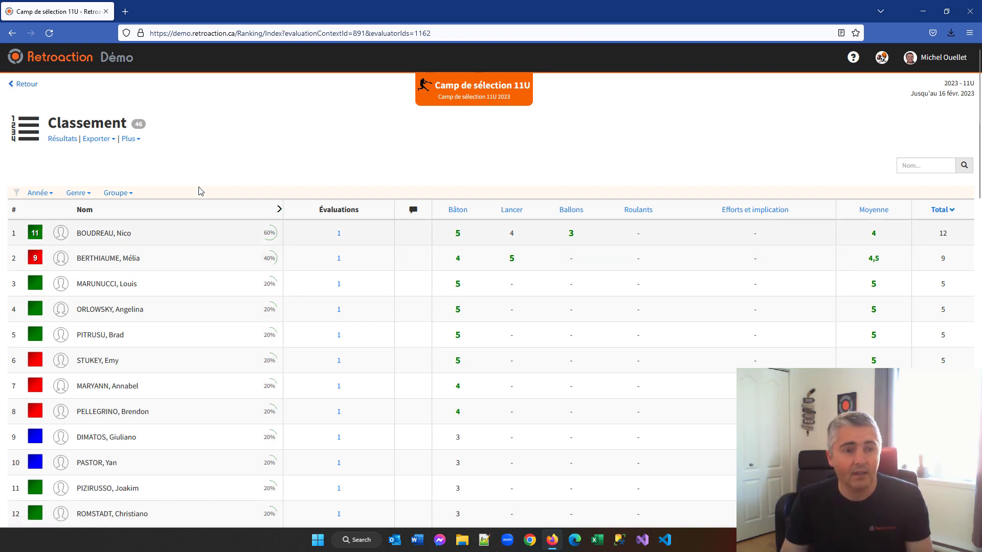
left_click(24, 85)
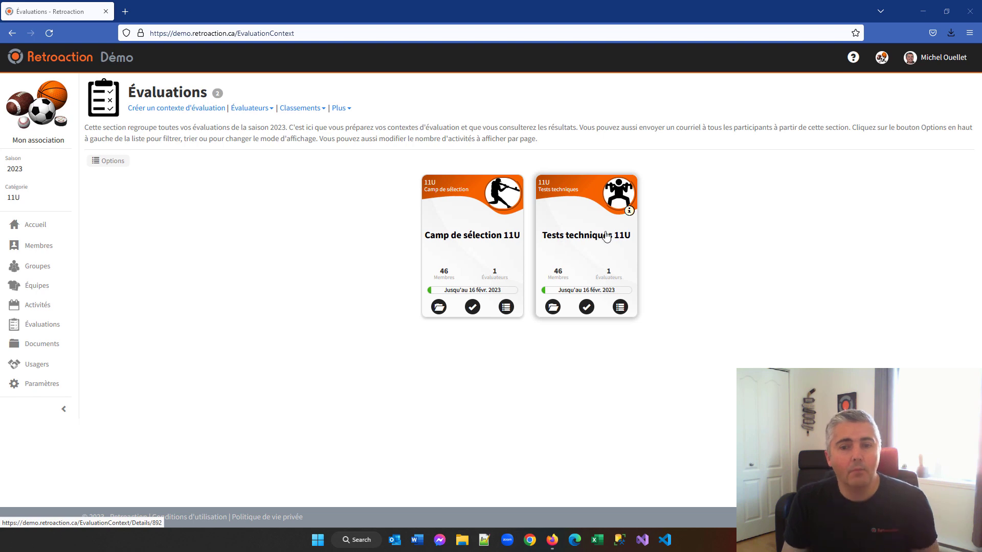
Start evaluating Tests techniques 11U and save Redressements assis results of 40, 37 and 42 for red player number 9.
left_click(588, 309)
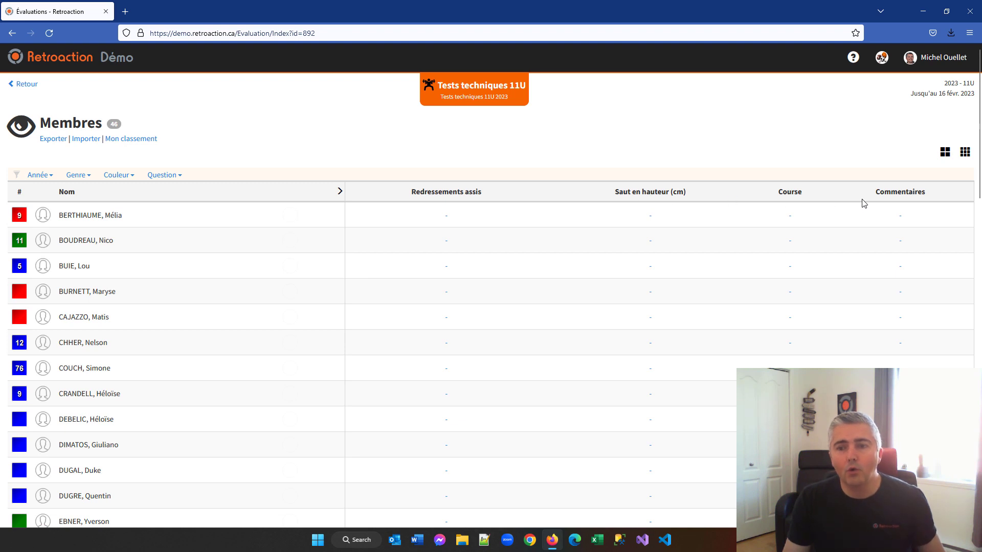
left_click(443, 216)
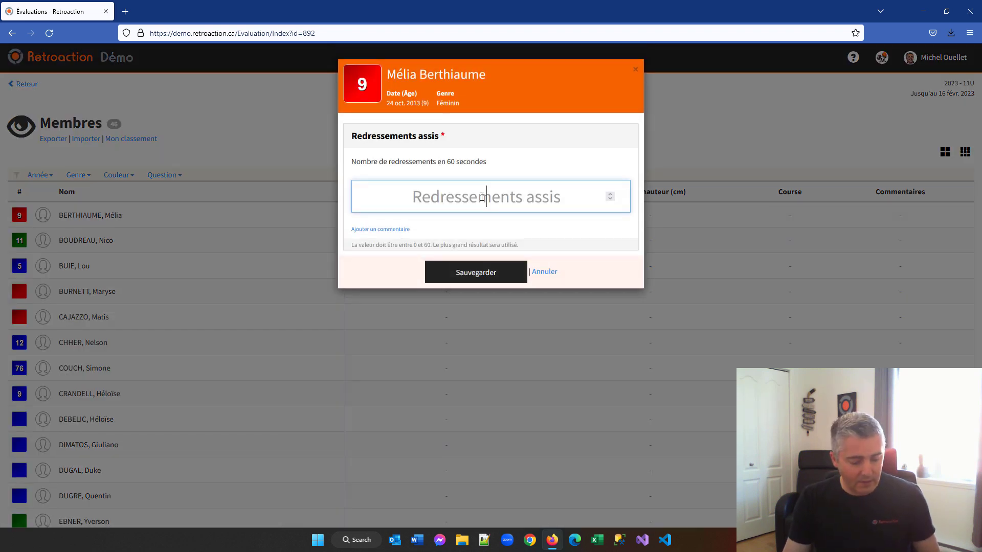
type("40")
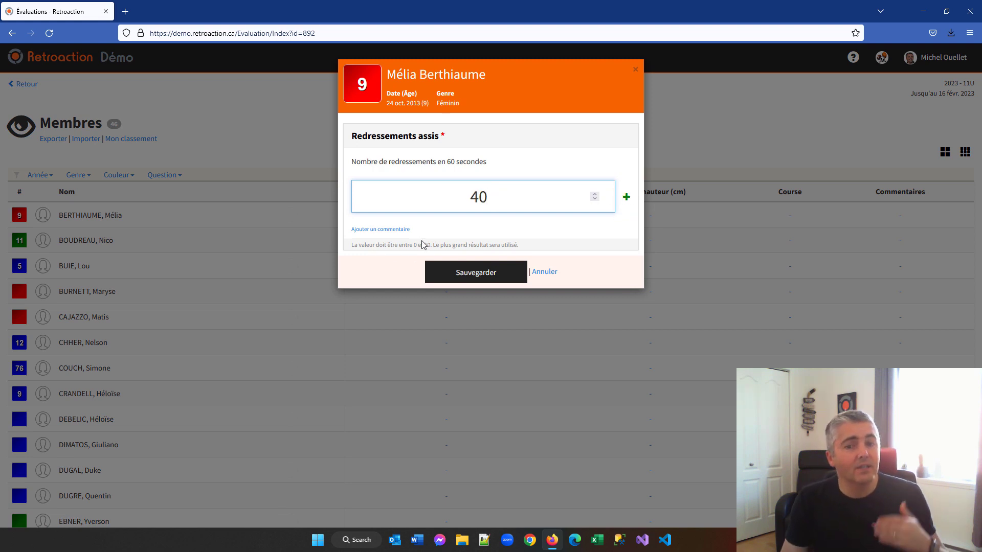
left_click(626, 197)
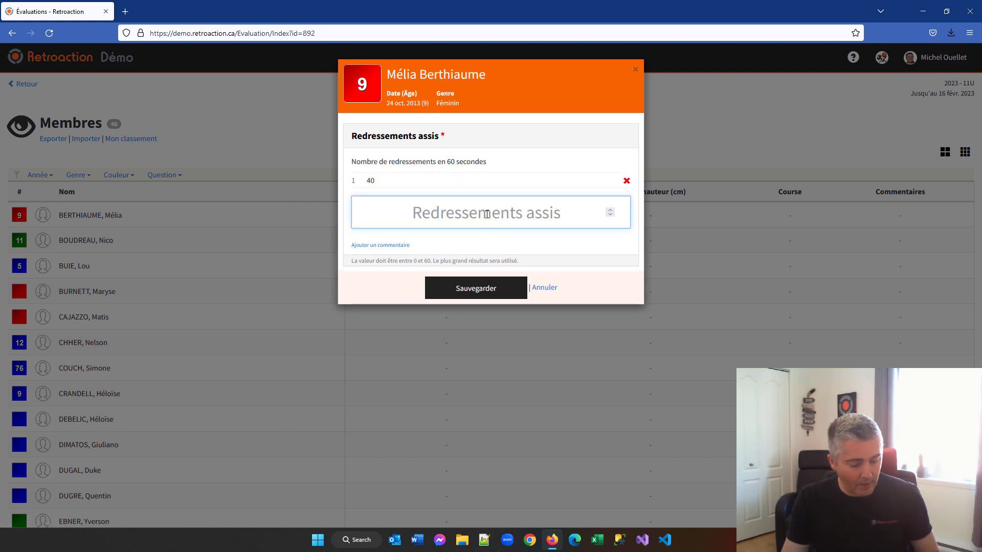
type("37")
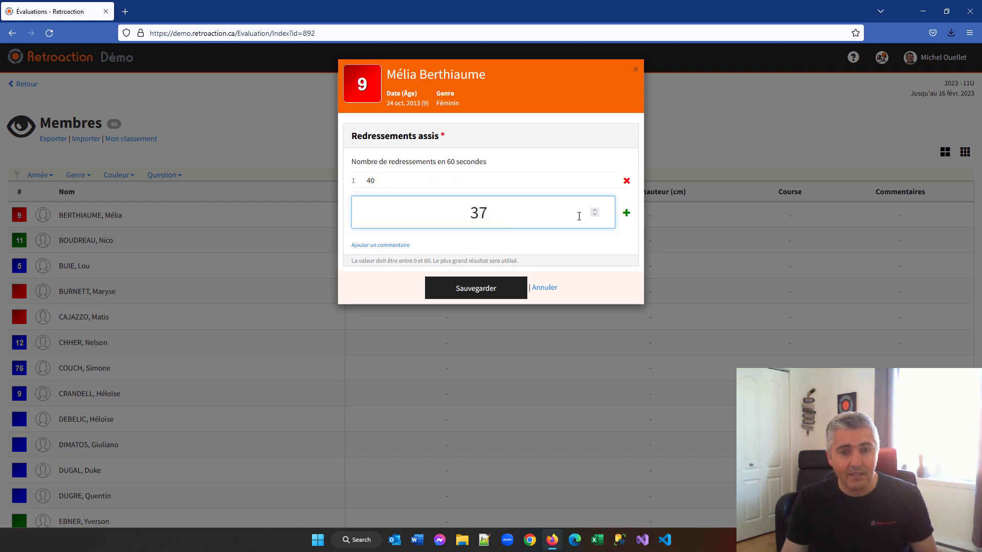
left_click(626, 213)
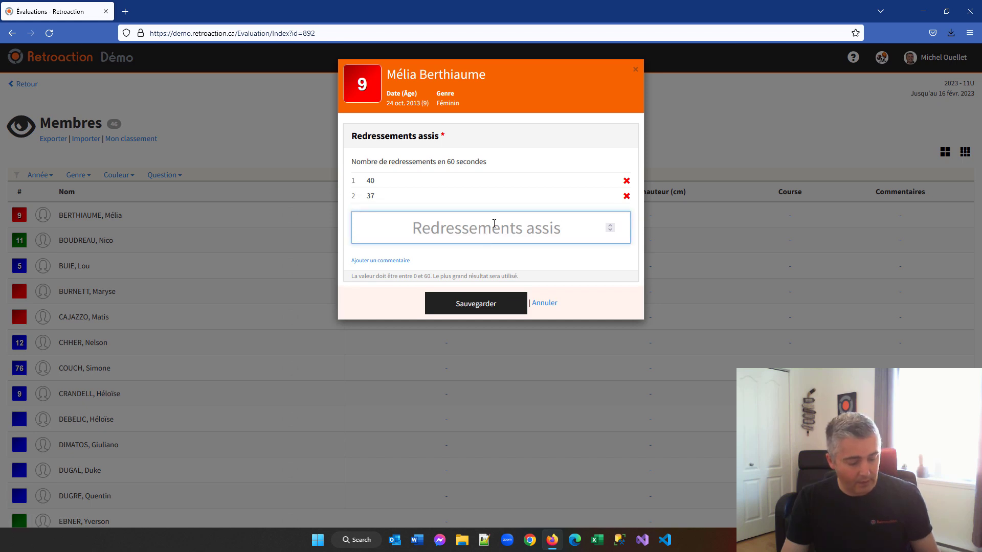
type("42")
left_click_drag(361, 275, 498, 278)
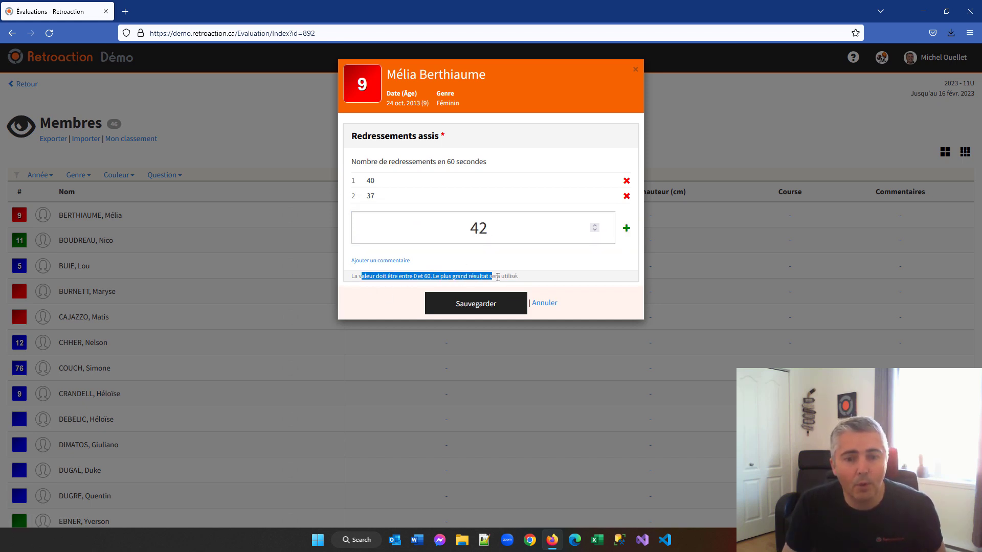
left_click(500, 304)
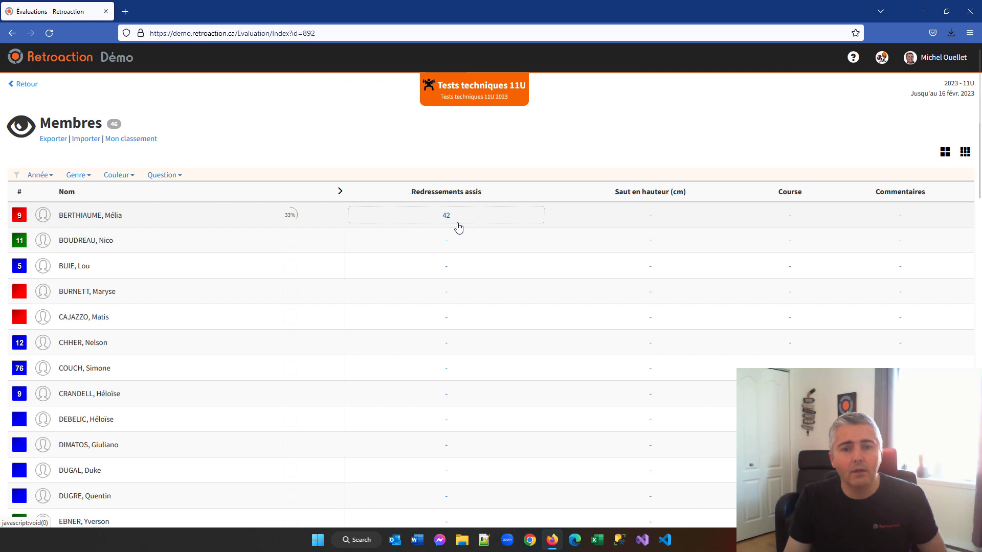
Time two Course attempts of 00:05,07 and 00:05,08 with the stopwatch for red player number 9 and save them.
left_click(762, 218)
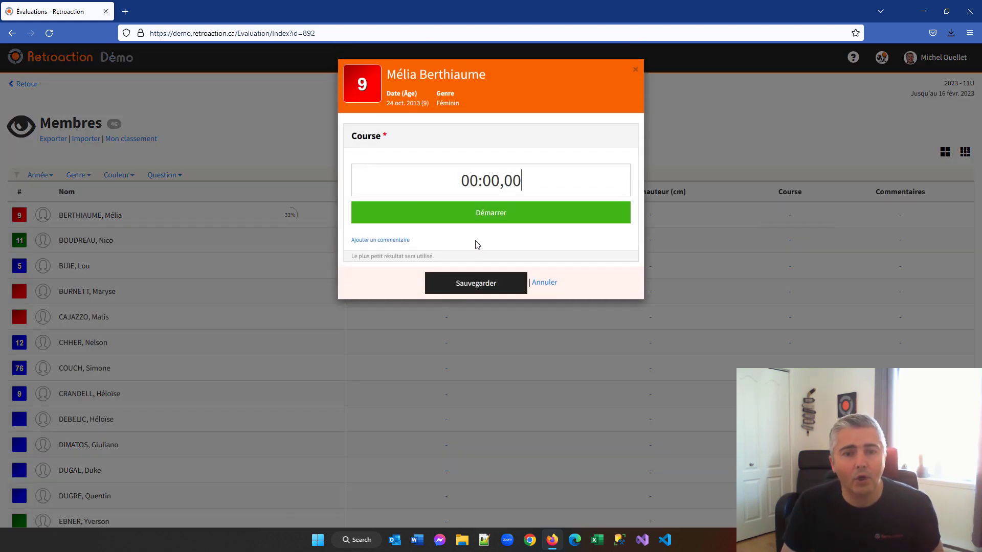
left_click(487, 213)
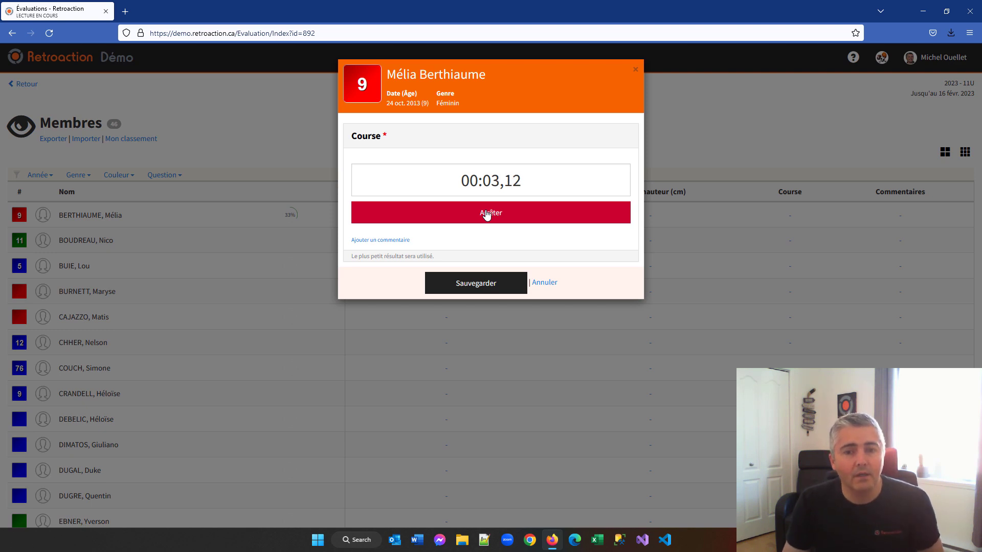
left_click(493, 215)
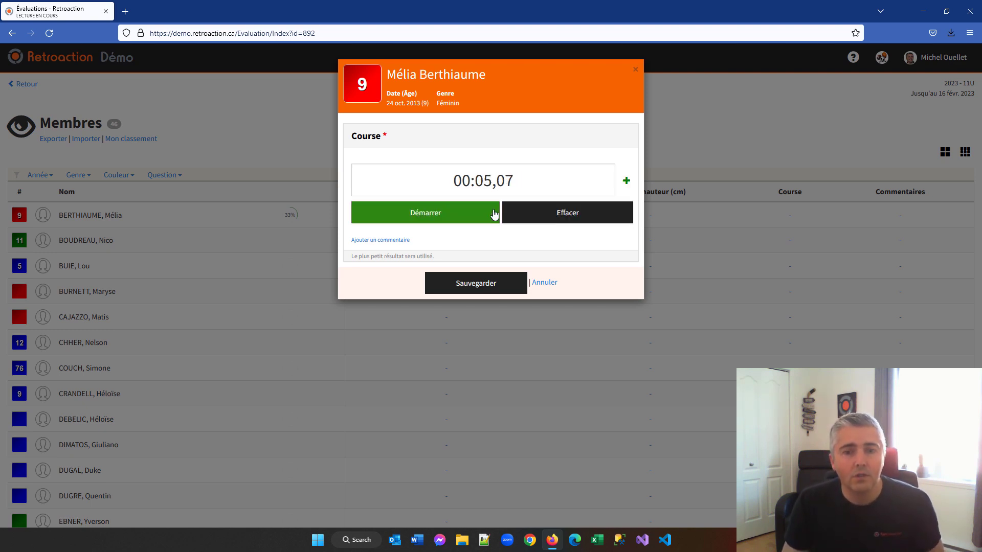
left_click(626, 181)
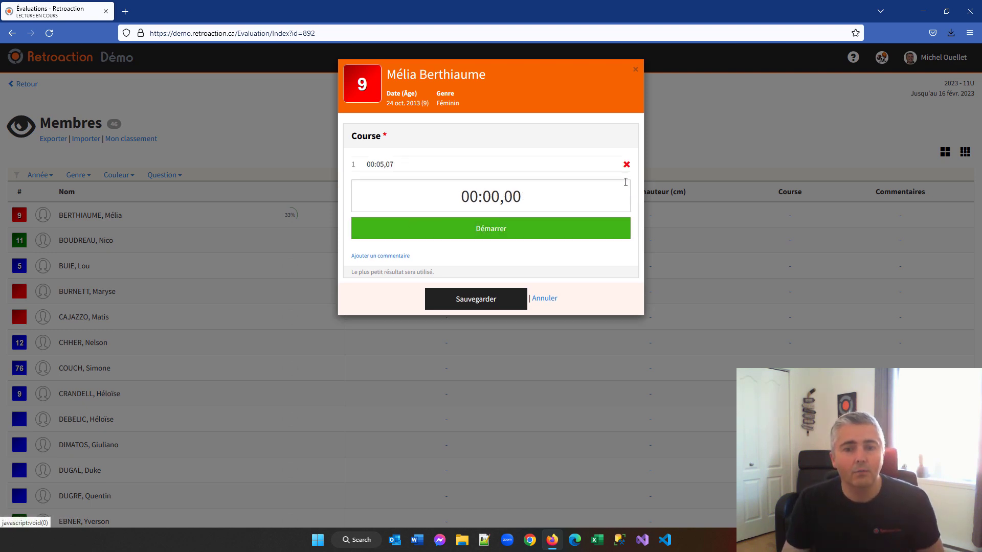
left_click(495, 232)
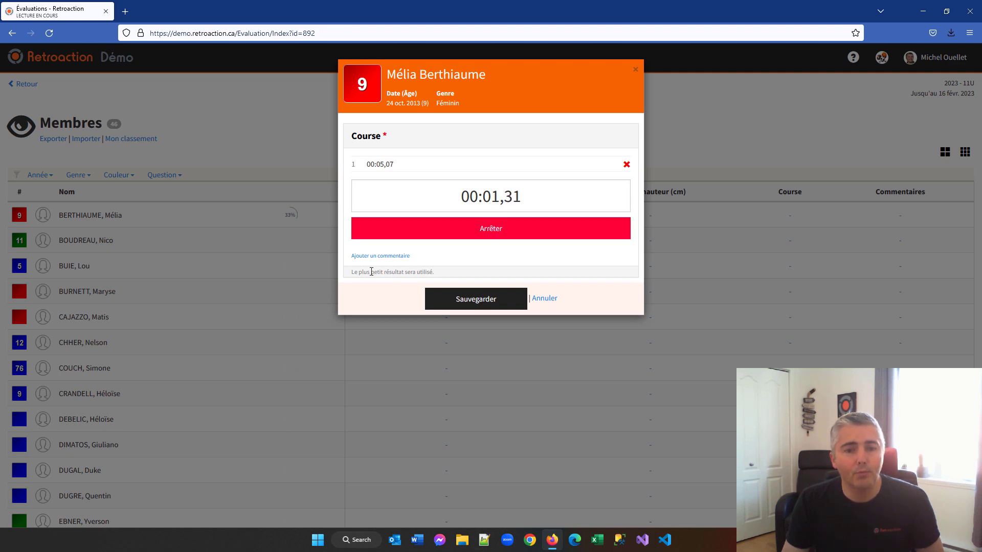
left_click(487, 230)
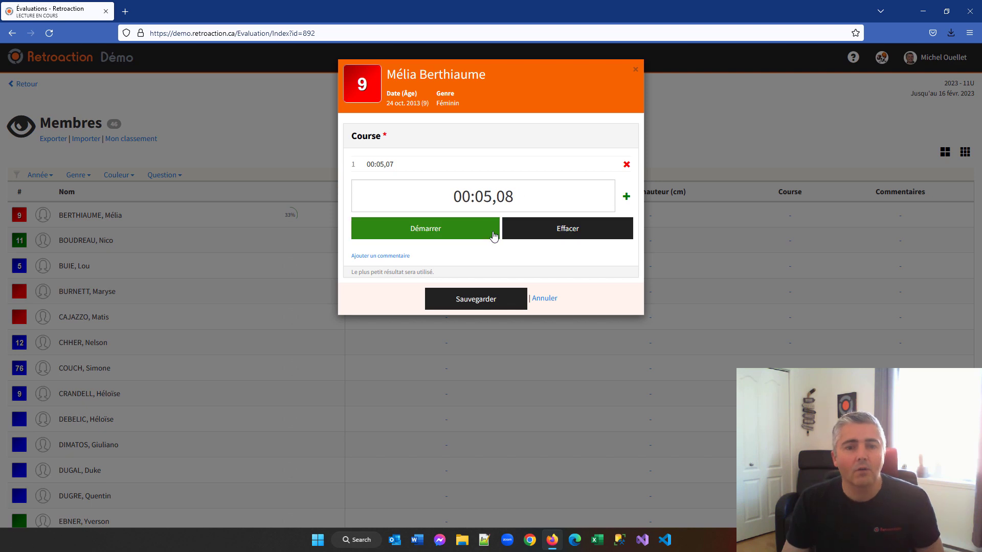
left_click(477, 300)
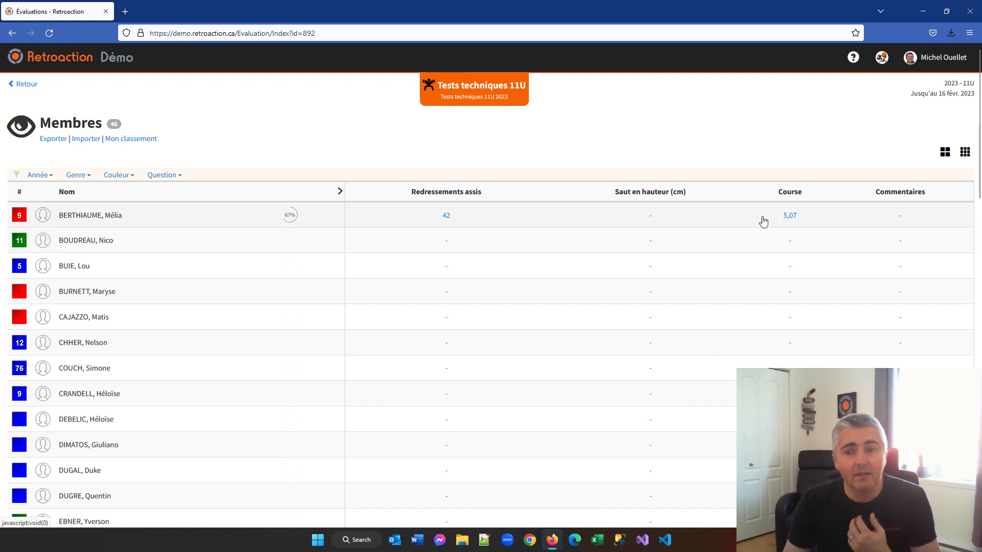
Save a Saut en hauteur result of 70 cm with a filler comment for red player number 9 and leave the test list.
left_click(647, 220)
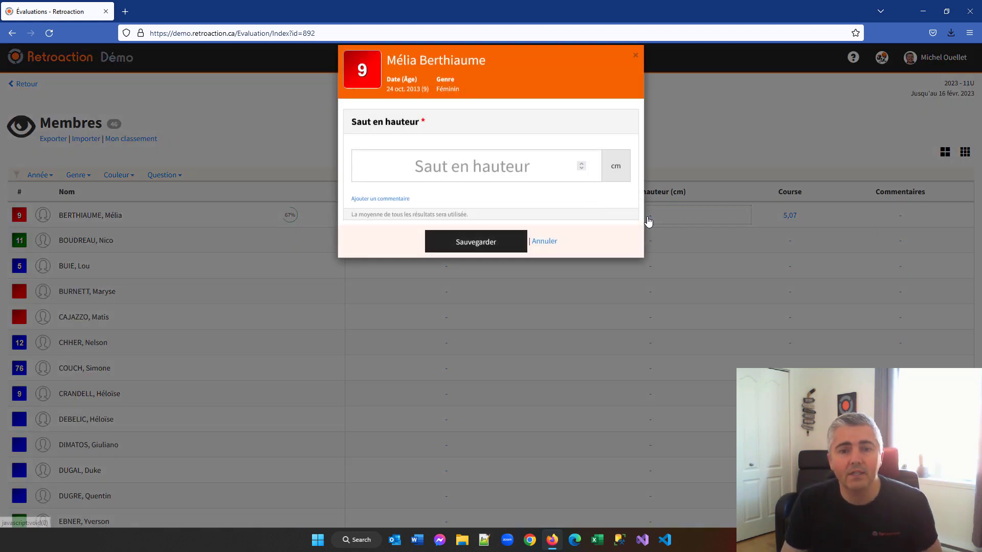
left_click(466, 181)
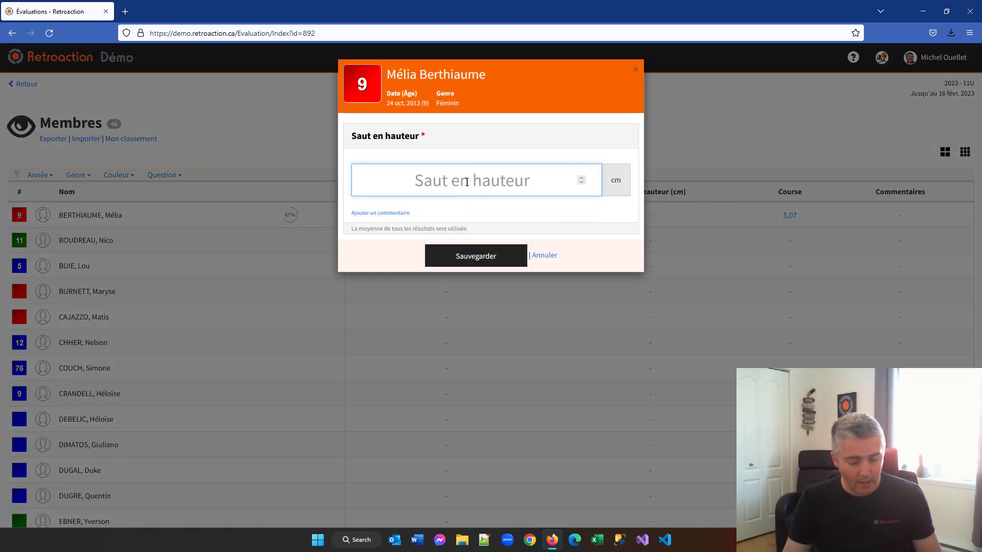
type("70")
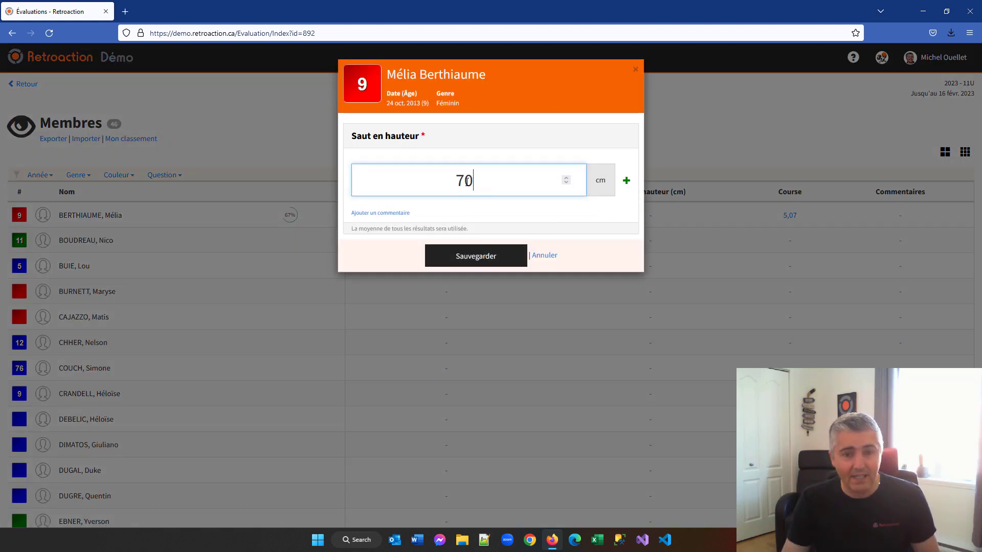
left_click(379, 213)
type("fghjgh fghj fghj fg")
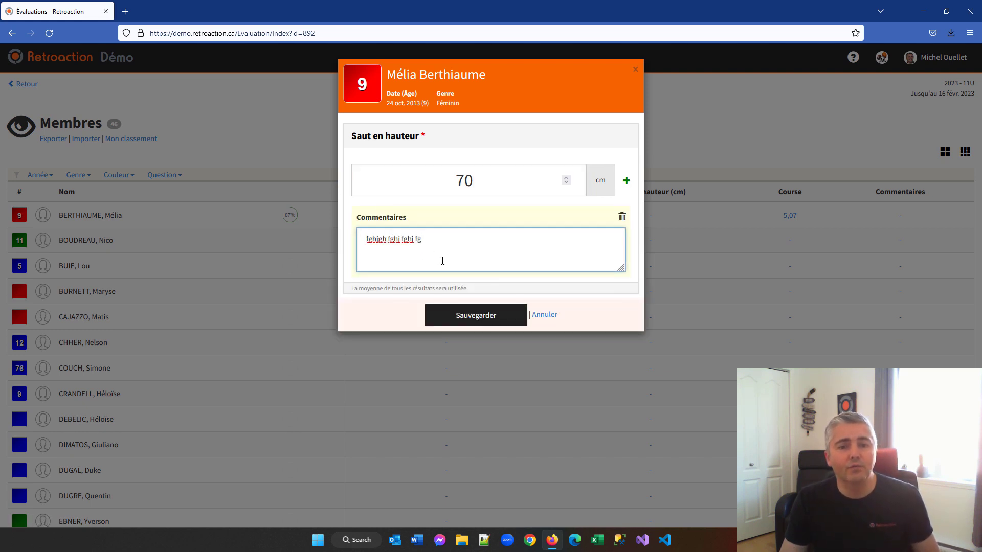
type("hj fgjh fghj fj fj")
left_click(480, 316)
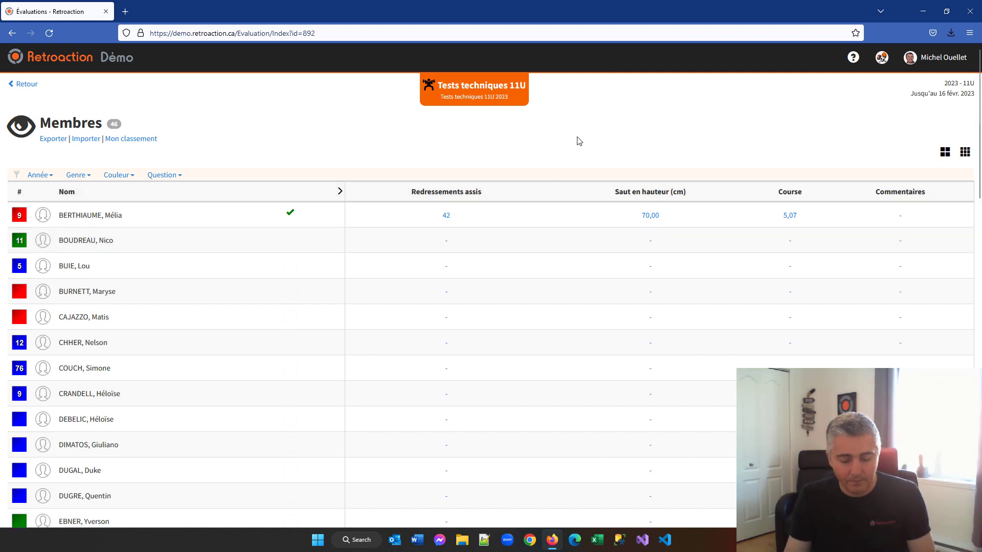
left_click(29, 85)
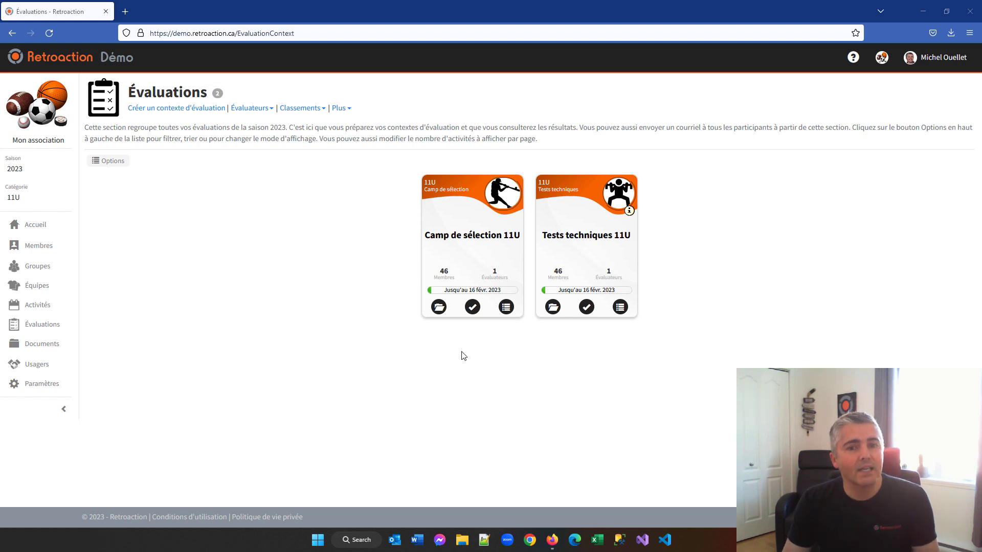
Start adding members to a team in the Équipes section, with only 11U A selected as the destination.
left_click(57, 286)
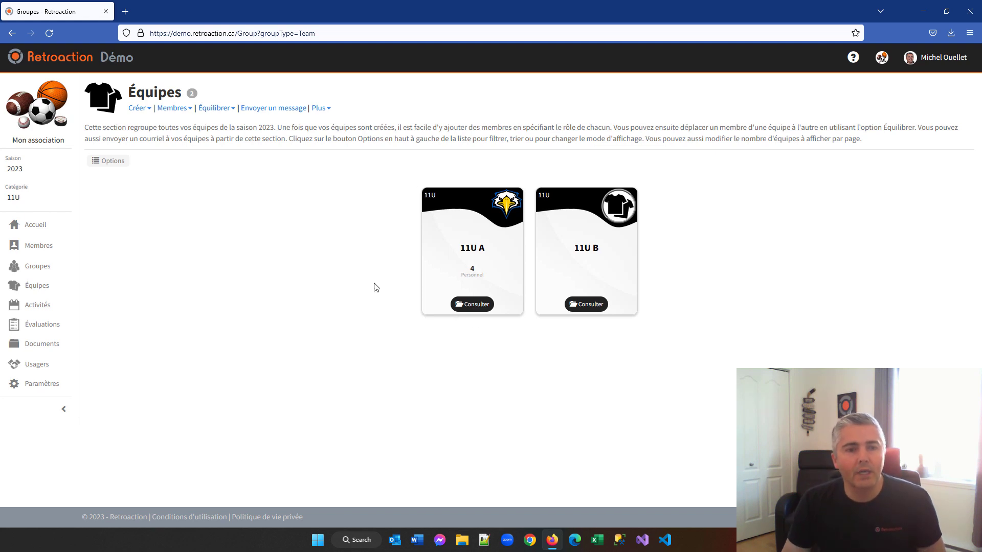
left_click(174, 109)
left_click(183, 127)
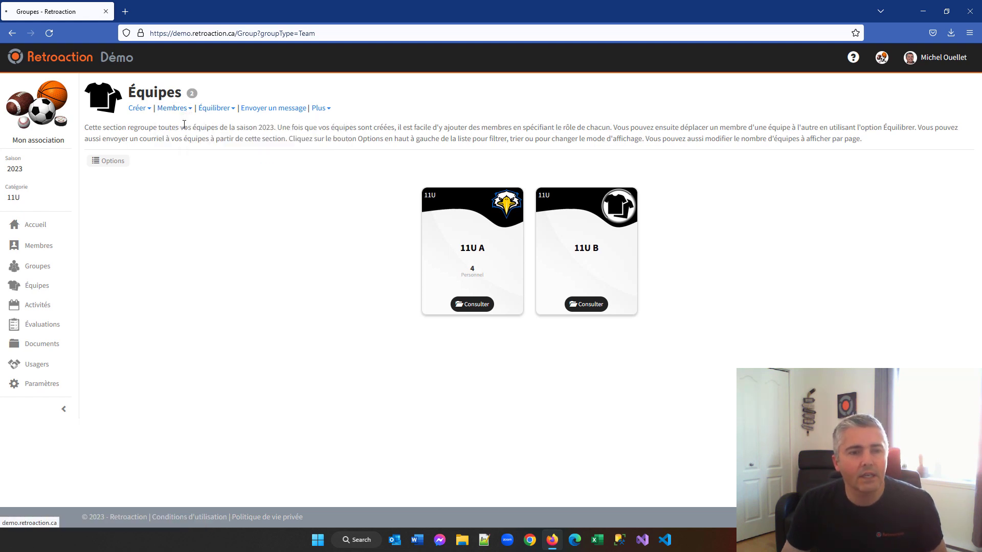
left_click(16, 163)
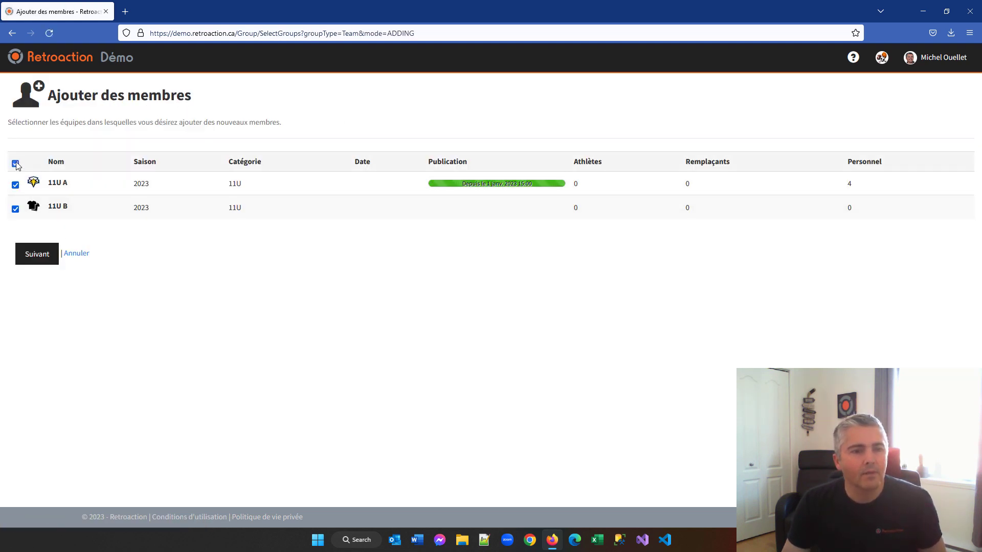
left_click(16, 208)
left_click(39, 256)
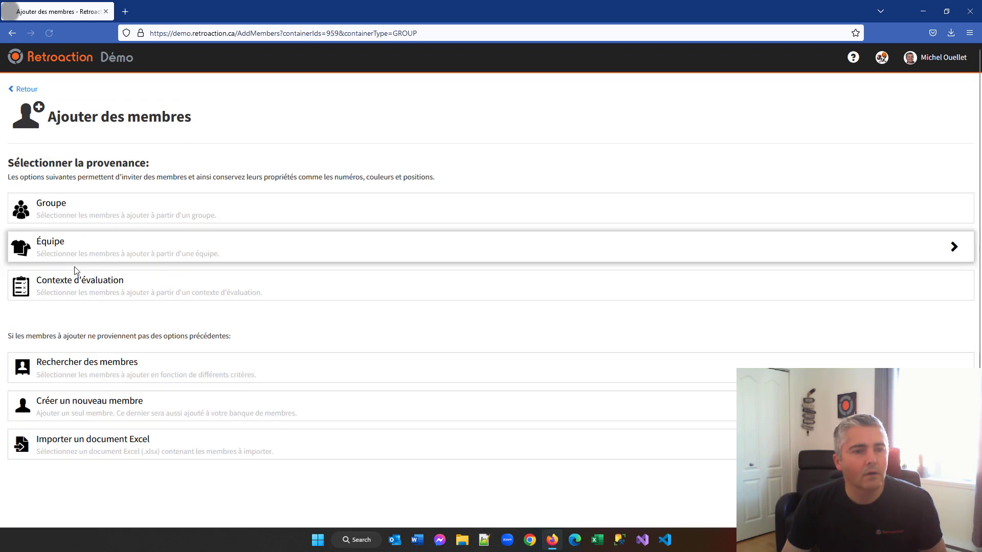
Search for members in the 11U (10, 11 ans) category and assign them all to team 11U A with the JOUEUR profile.
left_click(88, 365)
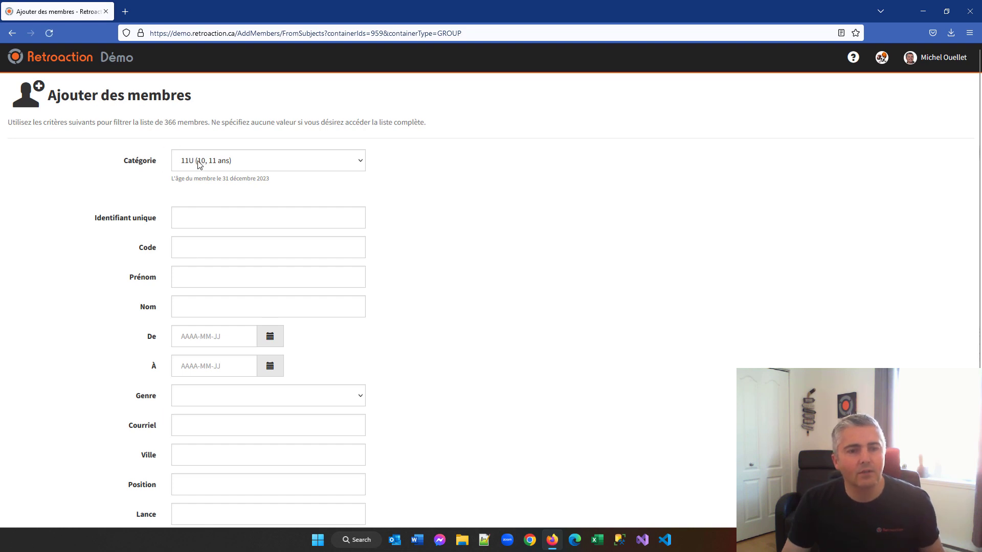
scroll(389, 358, "down", 3)
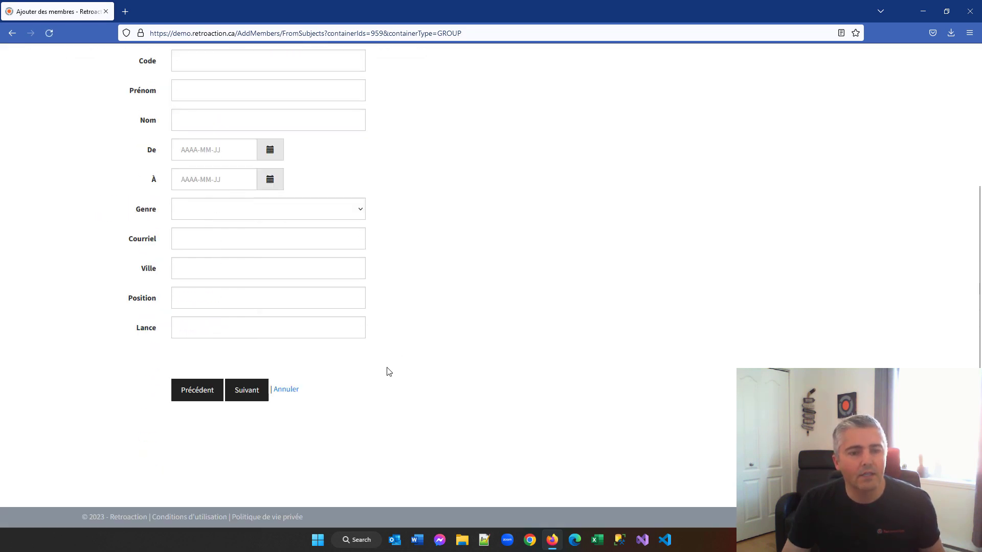
left_click(248, 392)
left_click(16, 188)
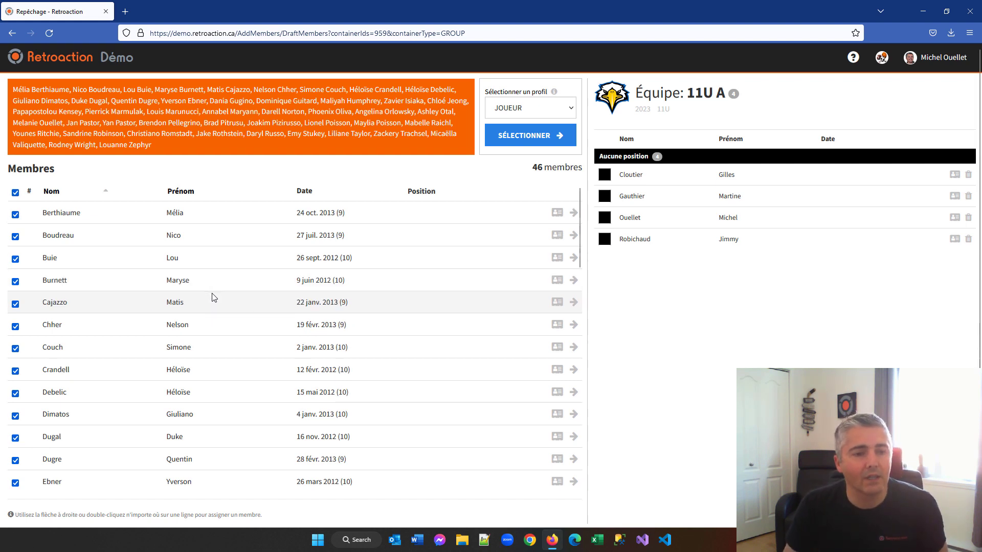
scroll(215, 301, "down", 6)
scroll(214, 301, "down", 6)
scroll(216, 310, "up", 4)
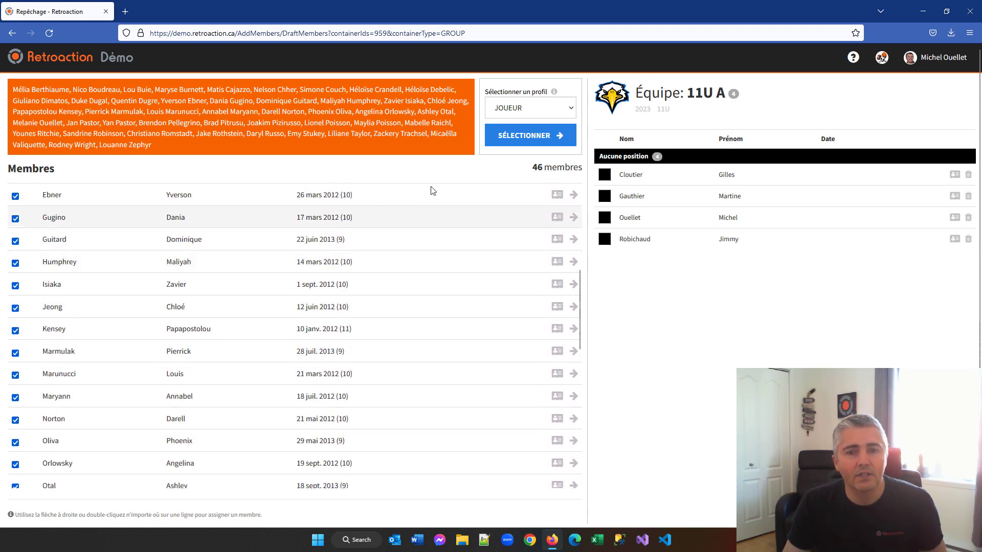
left_click(516, 134)
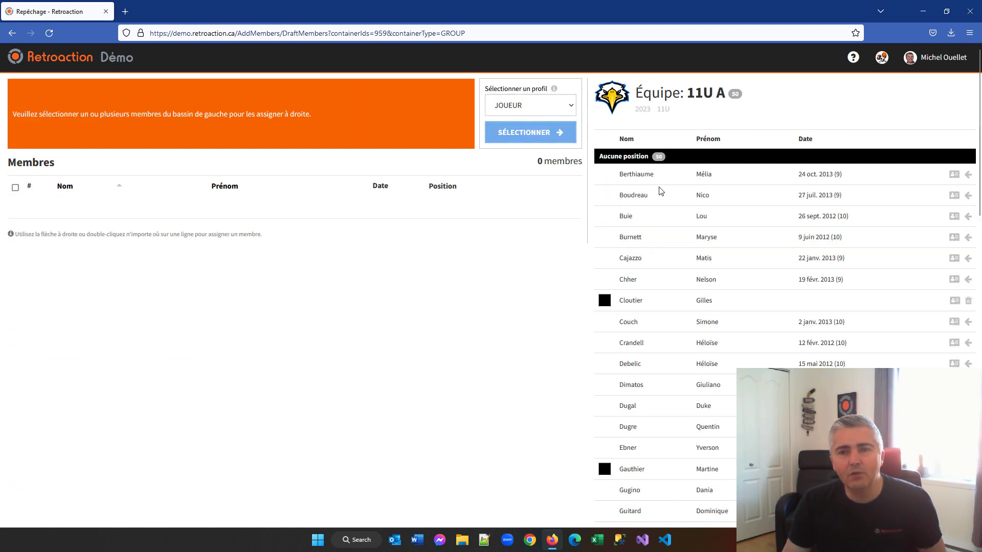
Save the 11U A member assignments without sending notifications and return to the teams list.
scroll(605, 391, "down", 14)
scroll(607, 392, "down", 2)
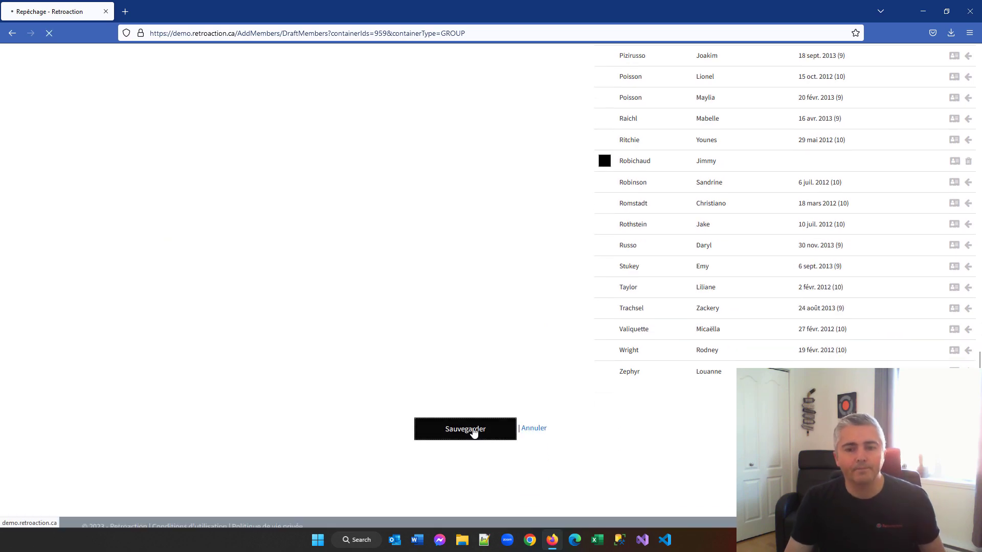
scroll(327, 407, "down", 15)
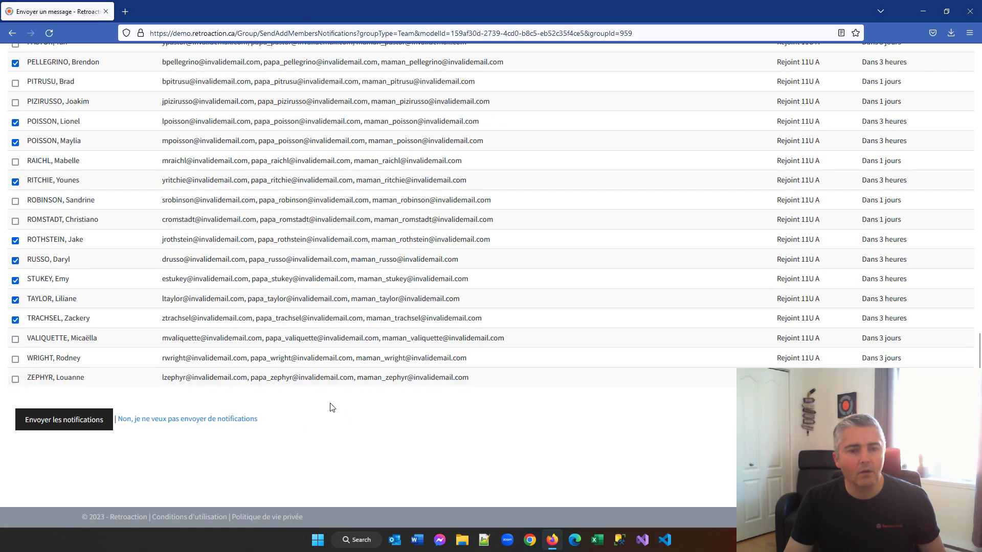
left_click(231, 420)
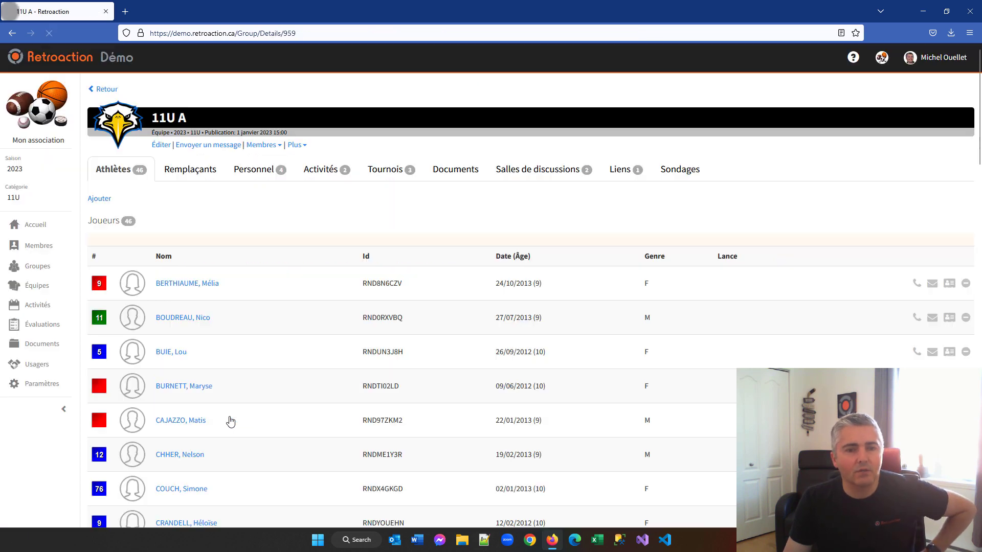
left_click(106, 90)
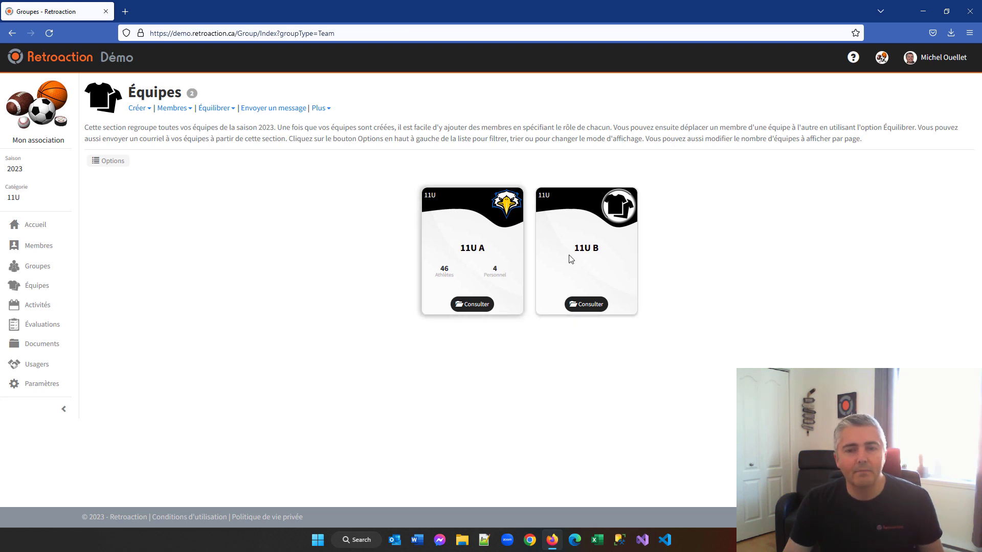
Start balancing the athletes between teams 11U A and 11U B and look through the 11U A roster.
left_click(217, 109)
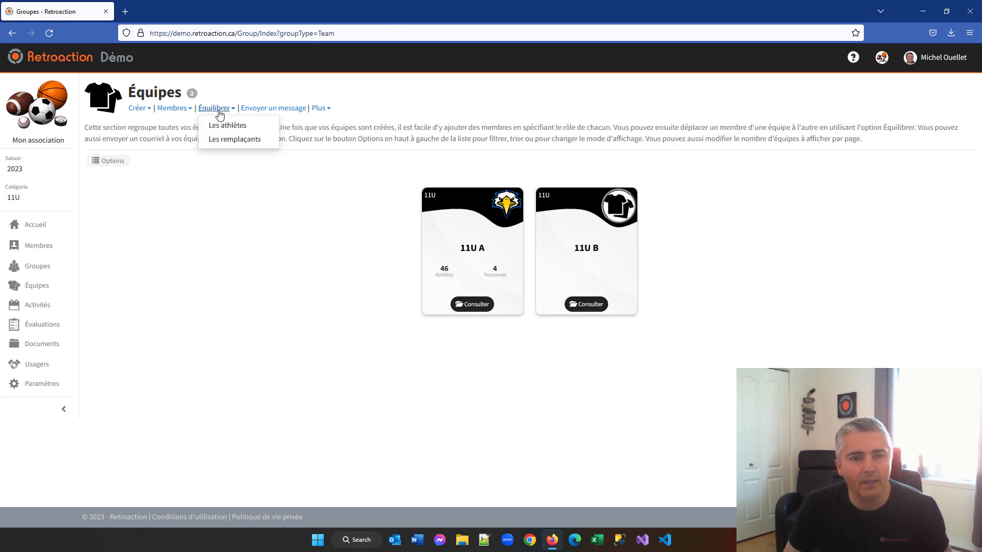
left_click(225, 125)
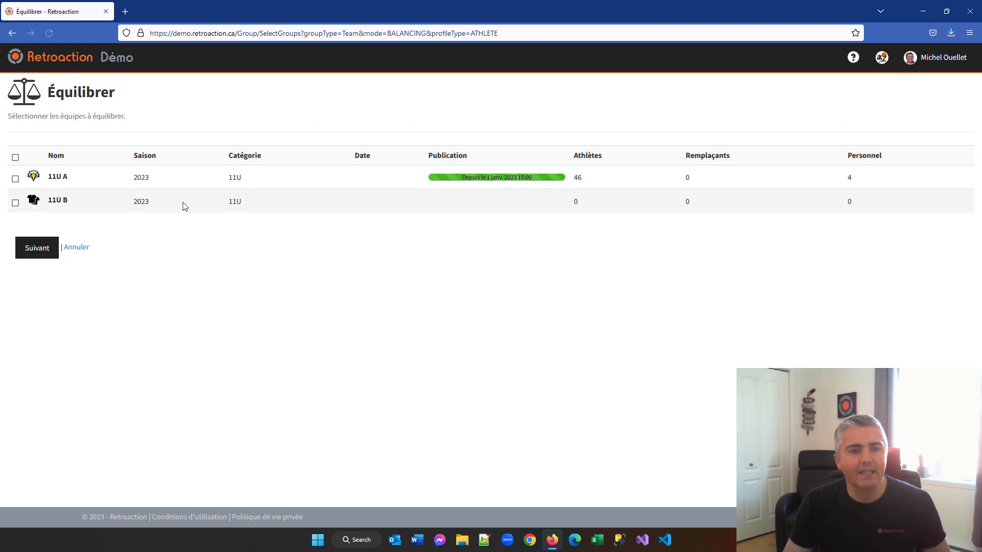
left_click(15, 158)
left_click(36, 248)
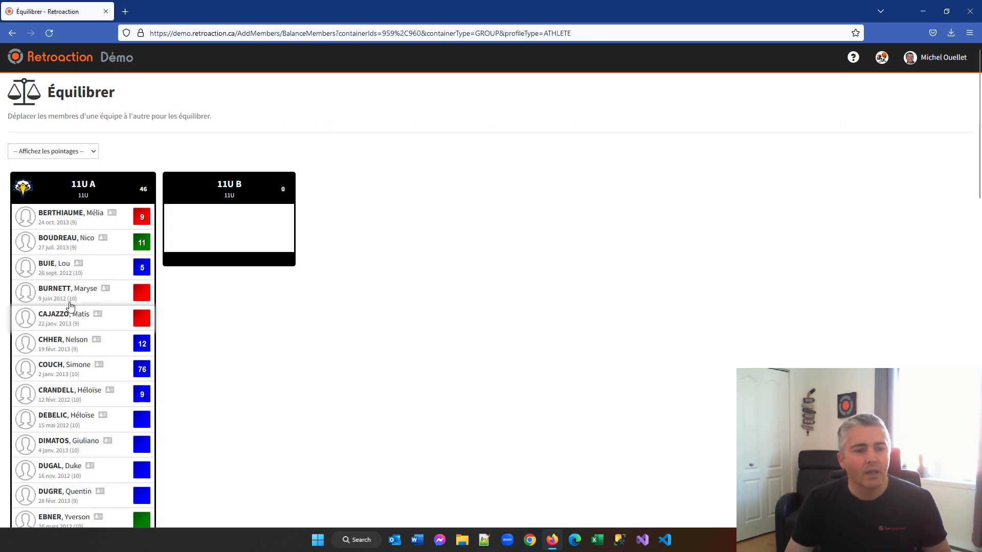
scroll(74, 318, "down", 7)
scroll(77, 325, "down", 12)
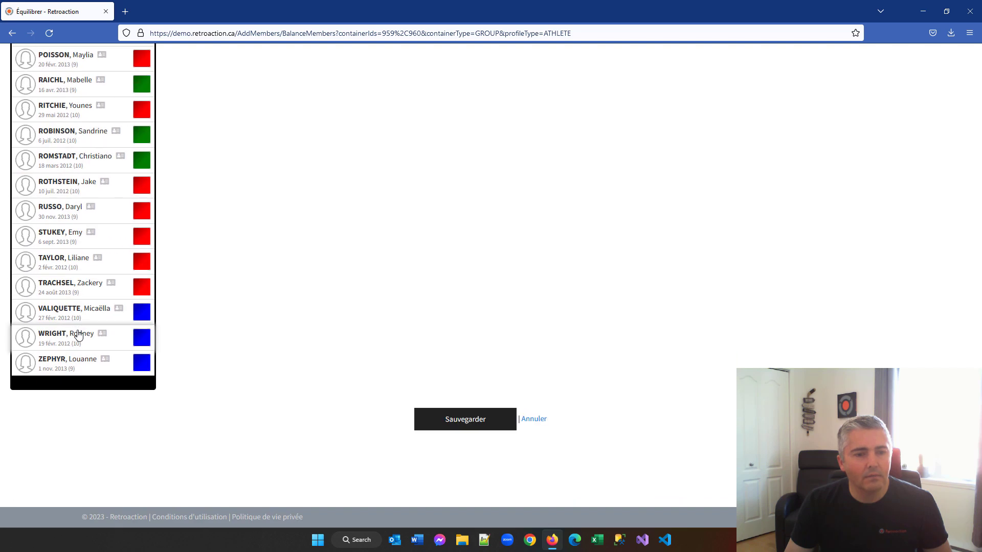
scroll(80, 336, "up", 19)
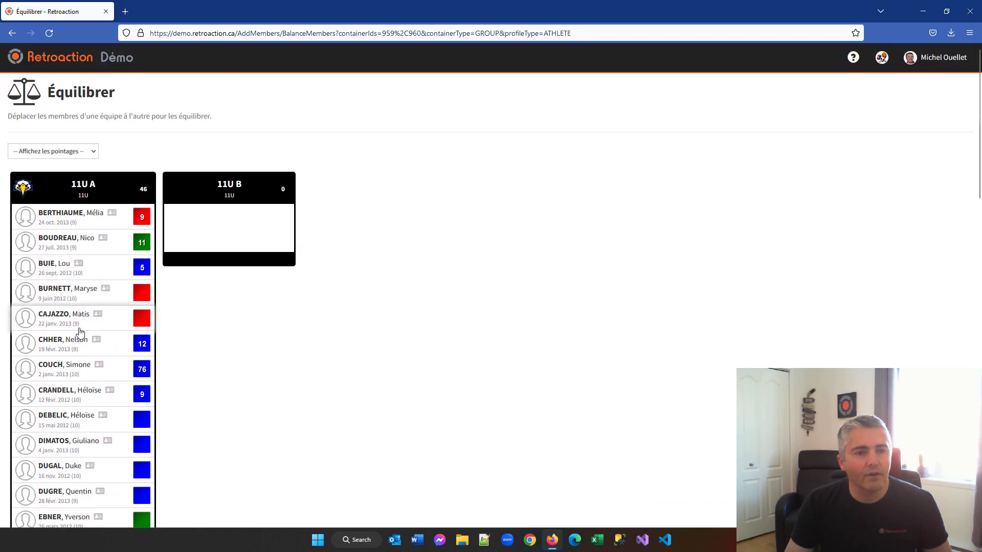
Show the Camp de sélection 11U scores in the team balancing view and review the athletes ranked in 11U A.
left_click(55, 153)
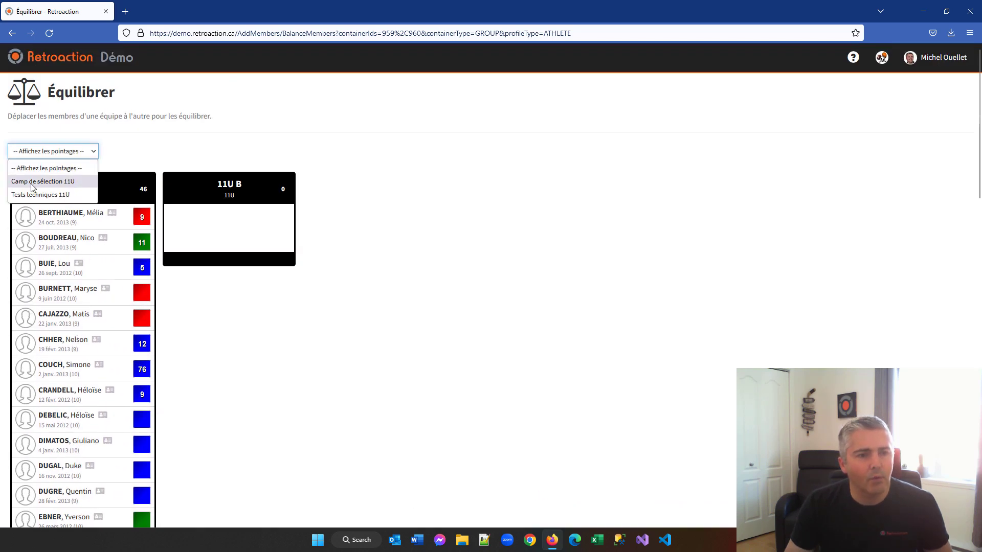
left_click(57, 183)
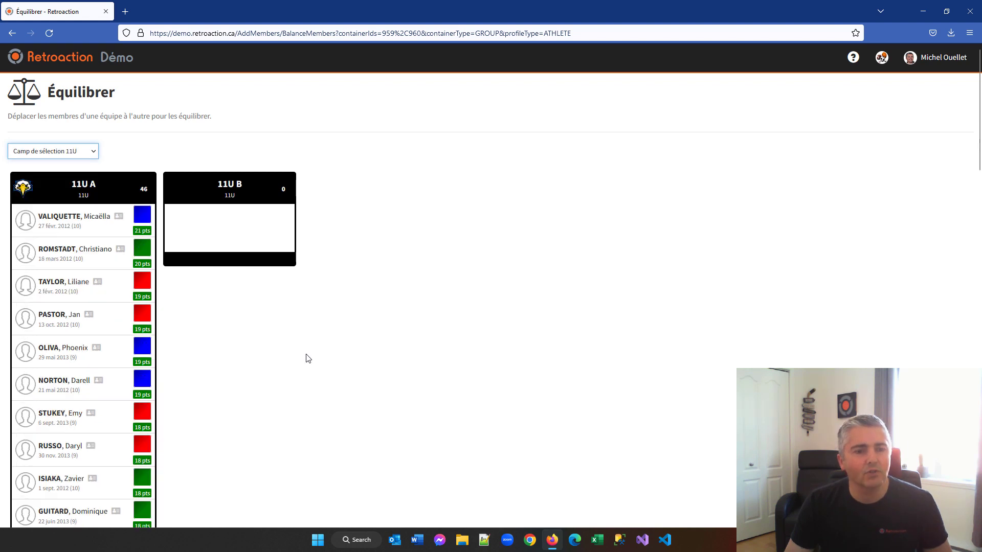
scroll(241, 332, "down", 2)
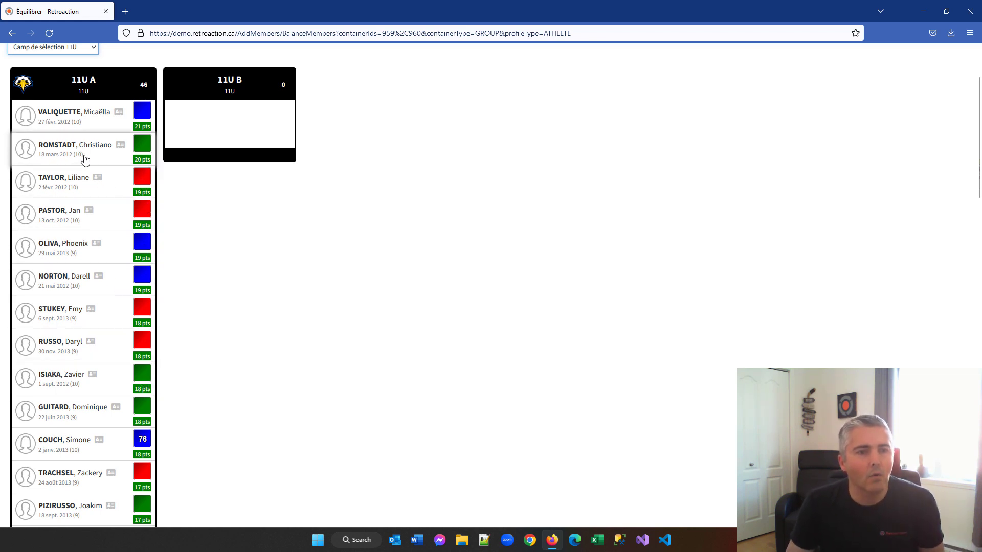
scroll(112, 291, "down", 7)
scroll(118, 300, "up", 9)
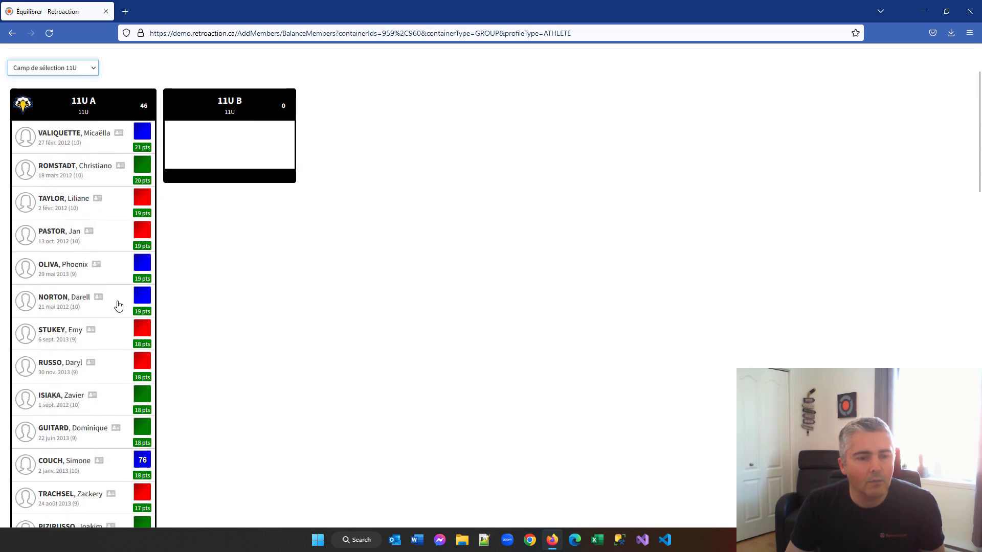
left_click_drag(60, 257, 92, 256)
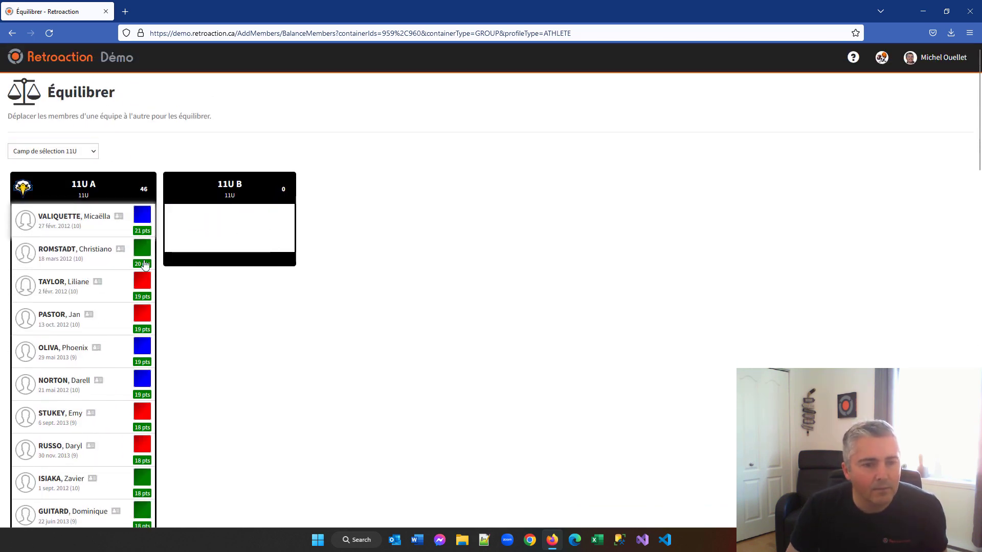
scroll(130, 348, "down", 7)
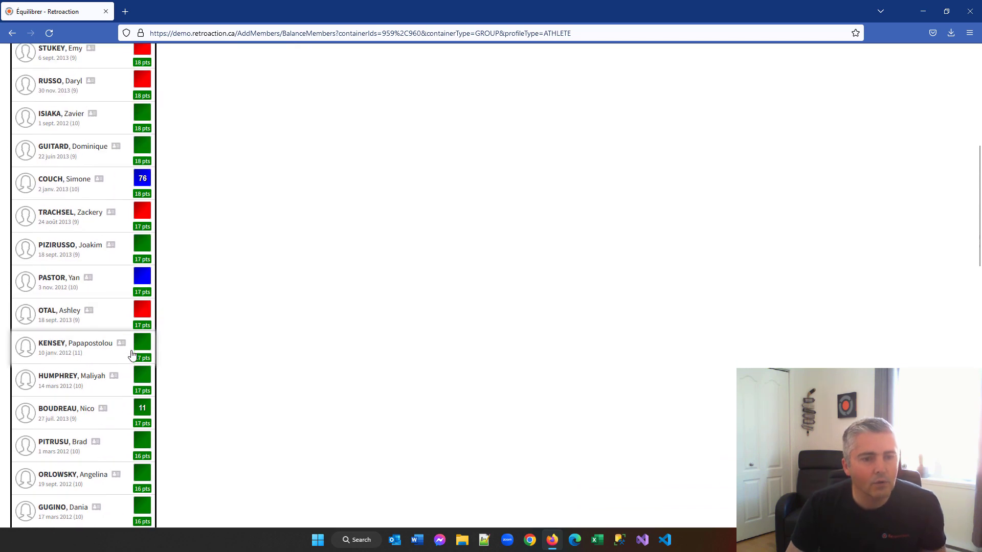
scroll(131, 355, "up", 7)
scroll(125, 445, "down", 1)
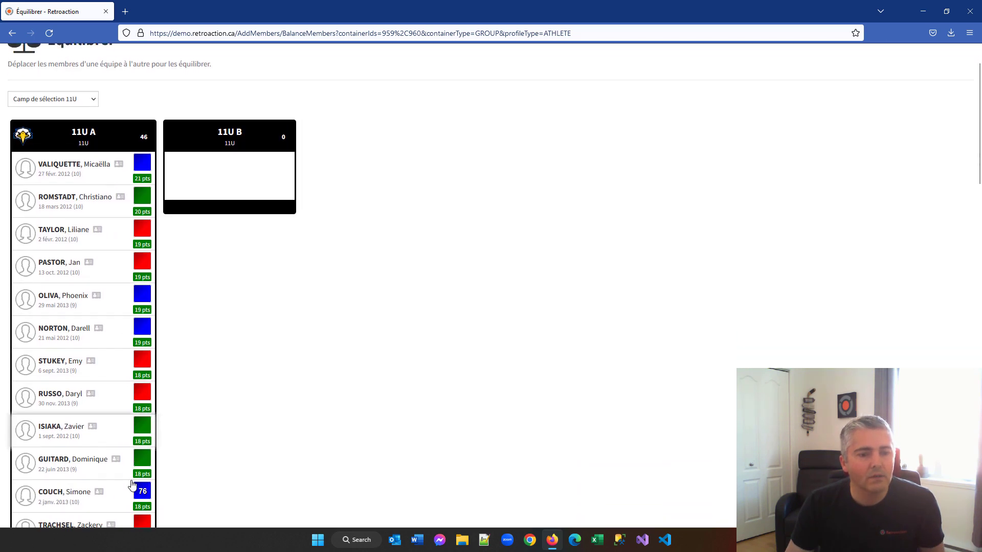
Move blue player number 76 and six athletes with 17 pts from 11U A to 11U B.
left_click_drag(121, 498, 241, 215)
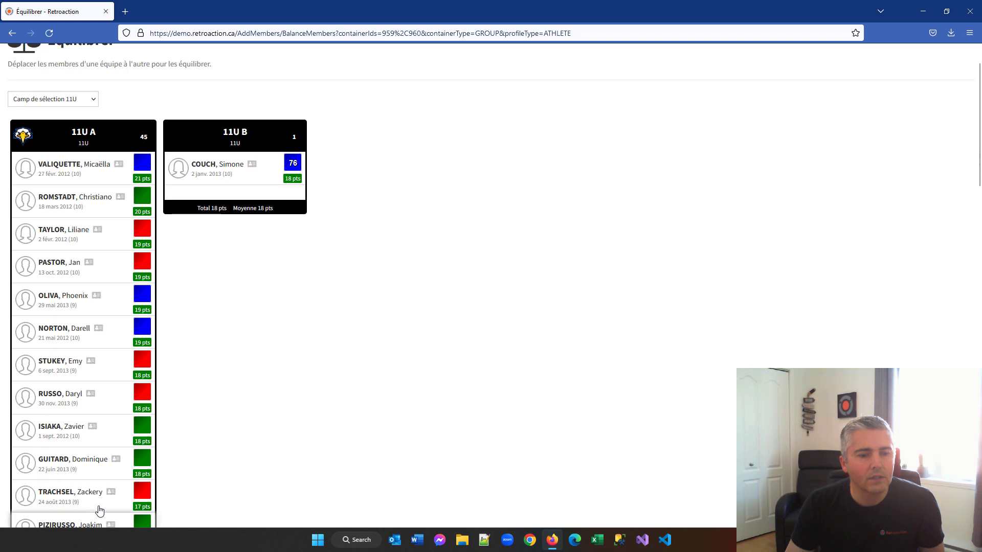
left_click_drag(128, 506, 250, 222)
left_click_drag(113, 492, 213, 261)
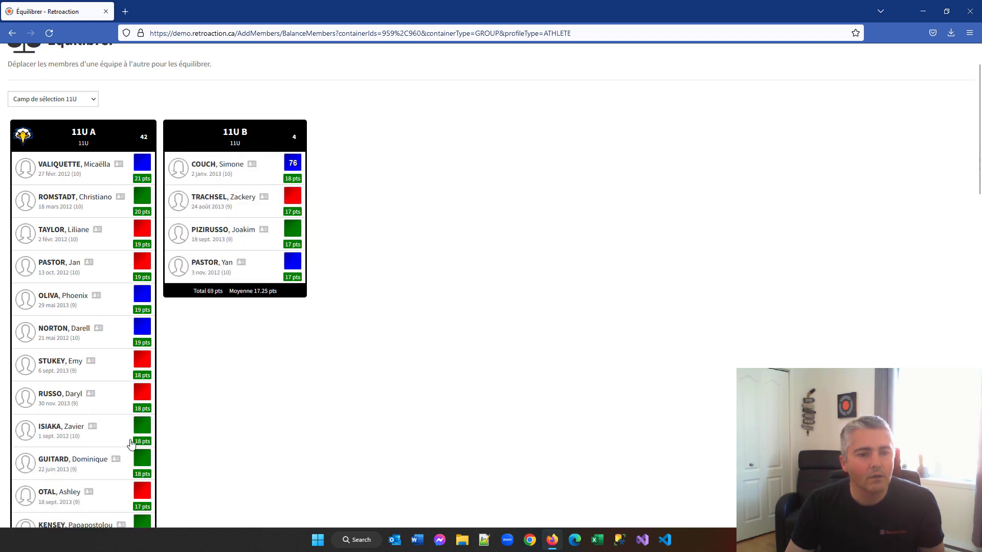
left_click_drag(105, 500, 233, 361)
Move three athletes with 16 pts, including blue number 9, and three with 15 pts from 11U A to 11U B.
scroll(153, 368, "down", 3)
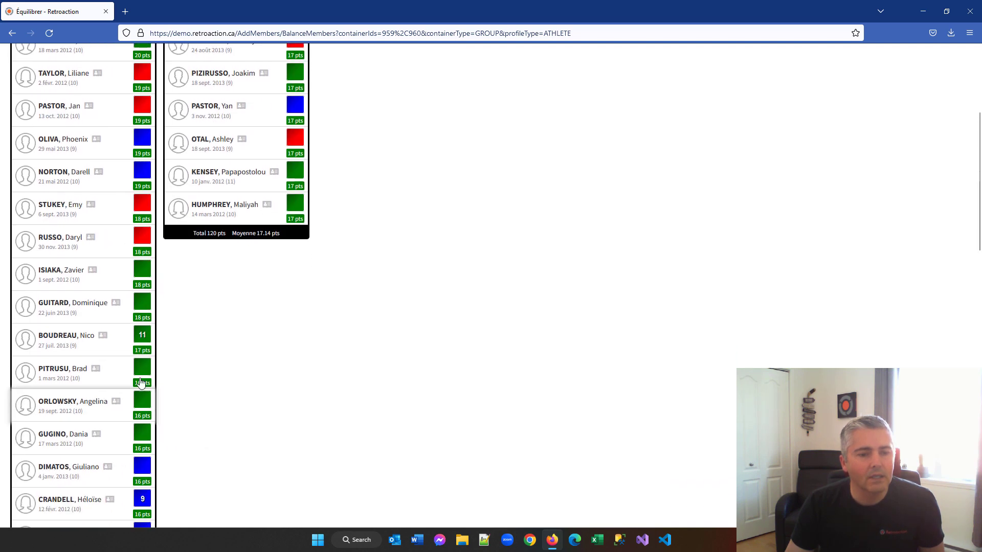
left_click_drag(141, 370, 230, 240)
left_click_drag(100, 447, 228, 302)
left_click_drag(101, 467, 208, 338)
left_click_drag(129, 457, 277, 389)
scroll(145, 390, "down", 3)
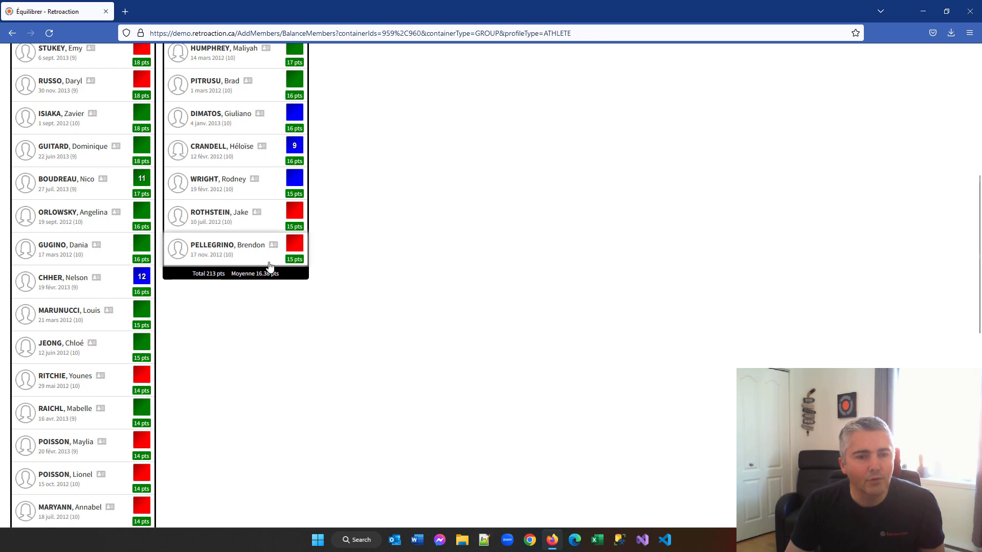
Compare the total and average points of teams 11U A and 11U B in the balancing view.
scroll(207, 292, "up", 5)
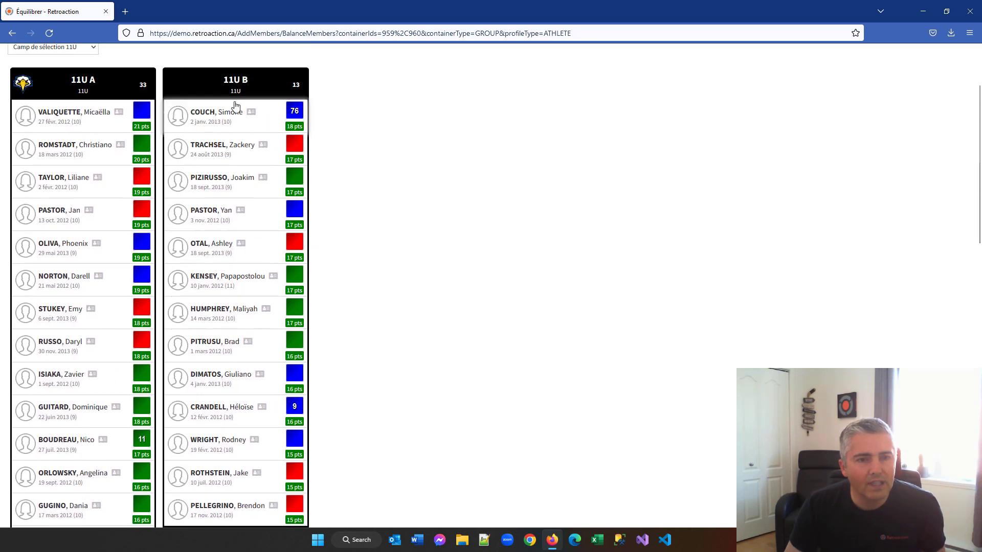
scroll(211, 339, "down", 5)
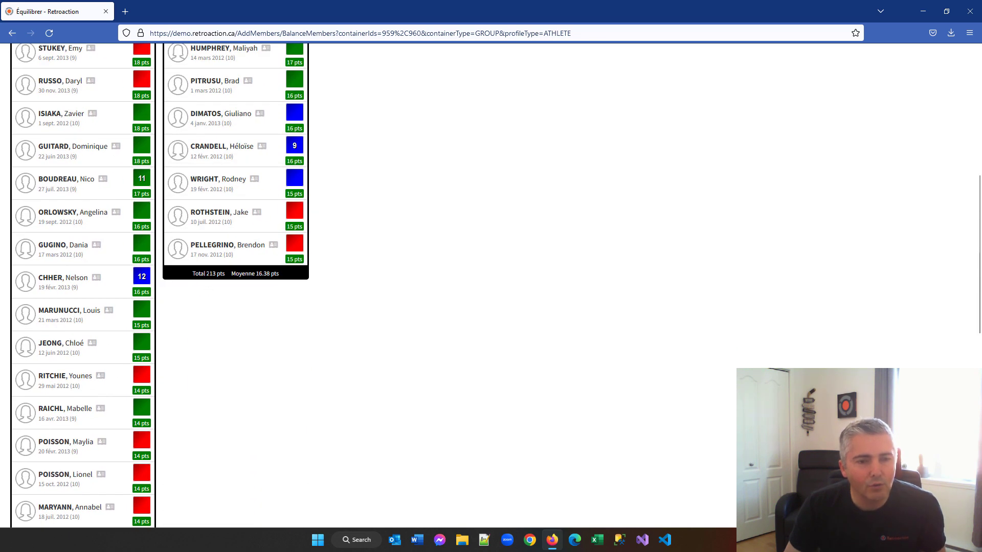
left_click_drag(207, 273, 282, 276)
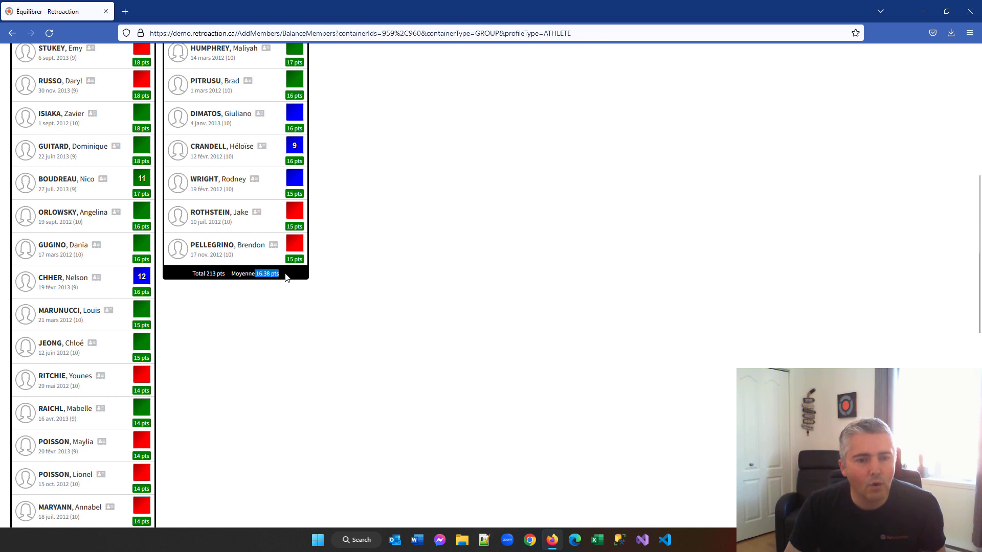
scroll(127, 315, "down", 10)
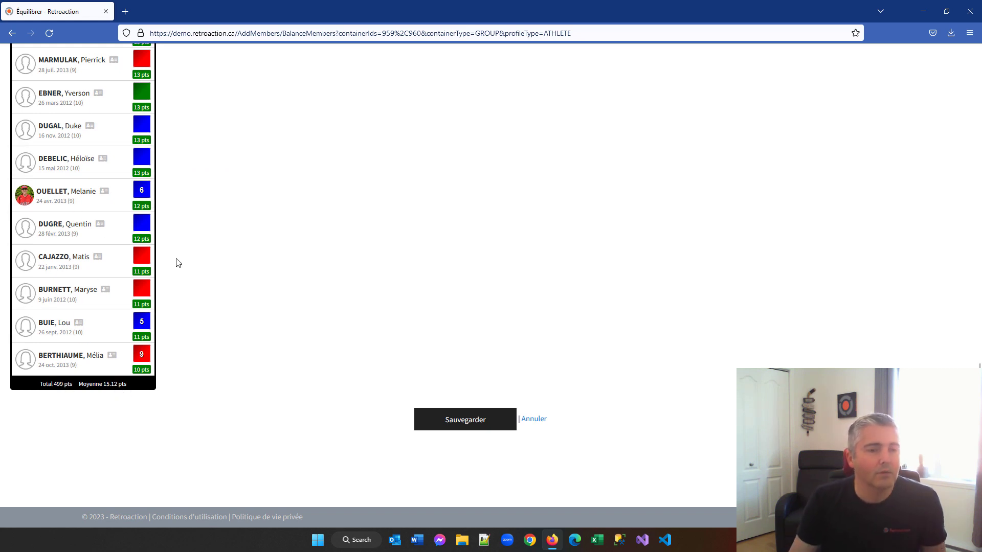
scroll(203, 279, "up", 10)
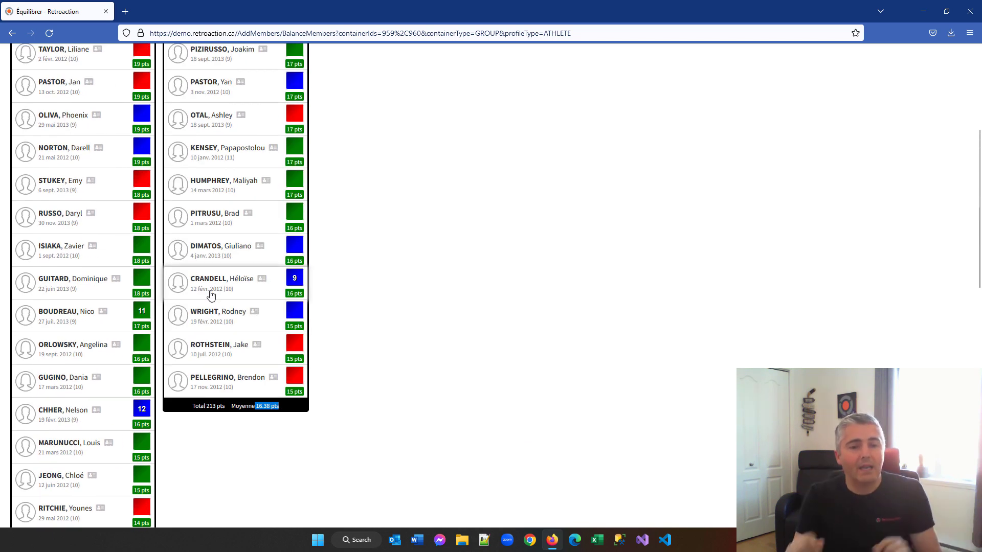
left_click(450, 304)
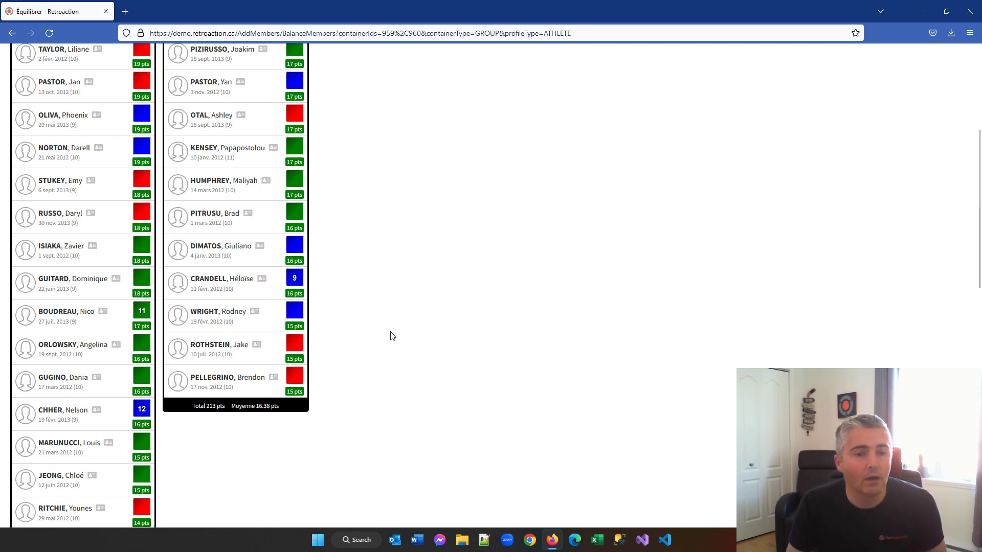
scroll(392, 335, "down", 10)
scroll(394, 341, "down", 3)
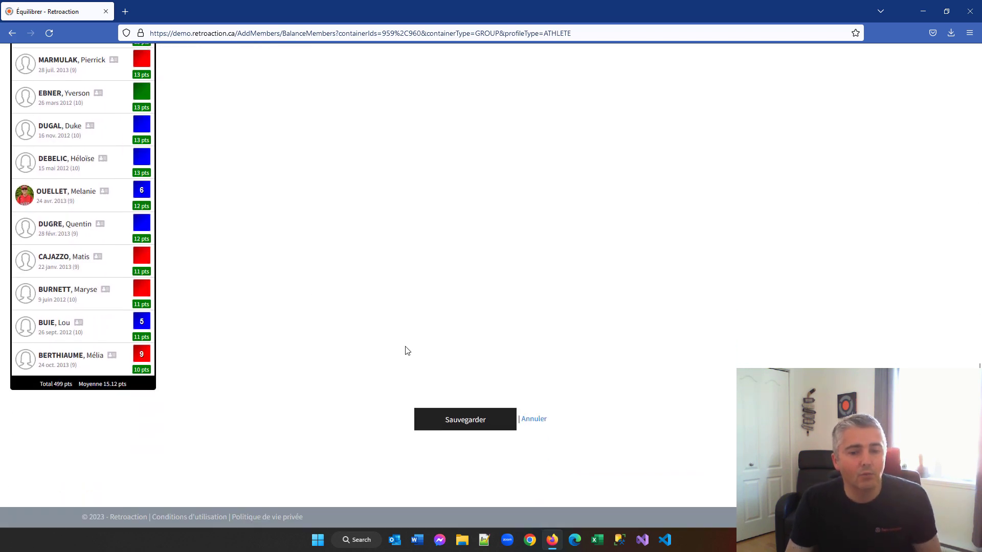
scroll(189, 348, "up", 13)
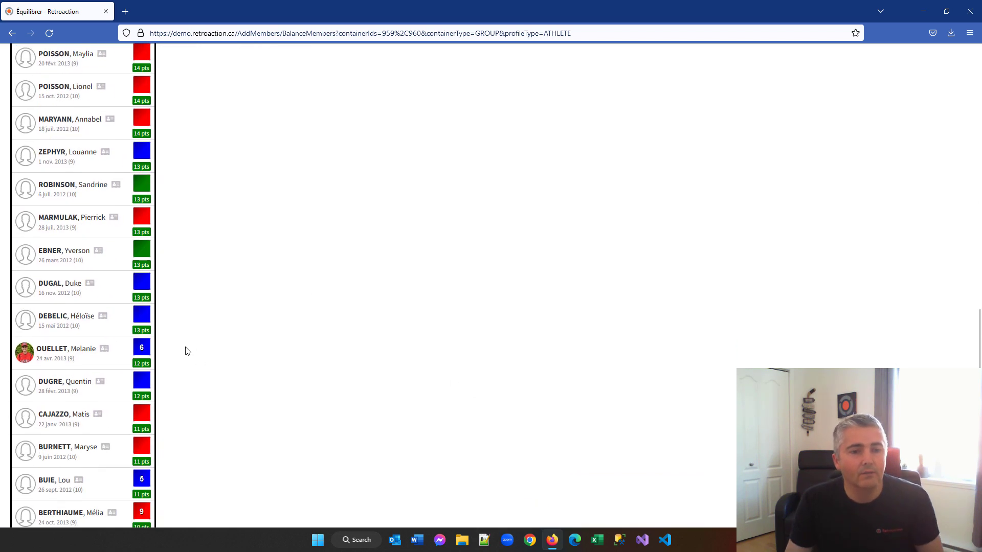
scroll(392, 268, "up", 3)
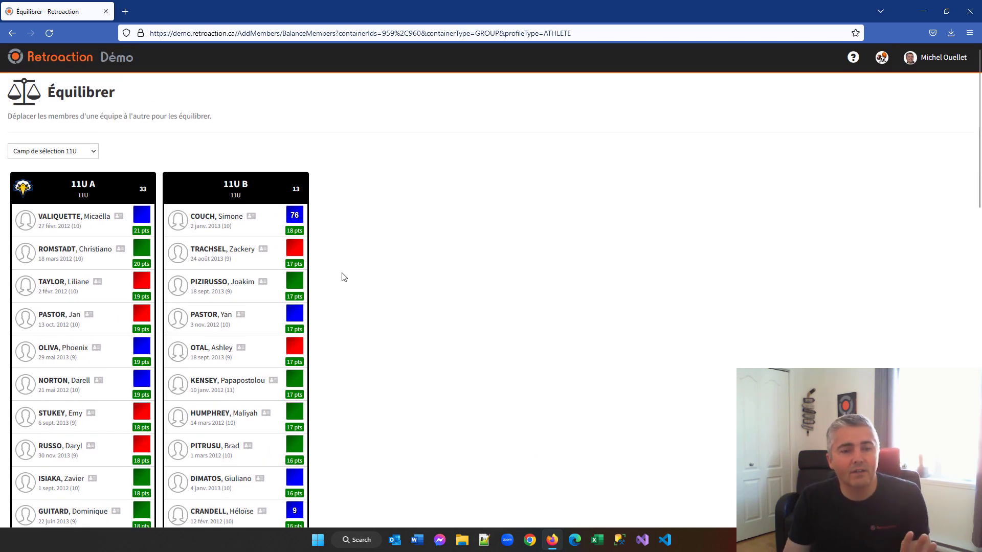
Save the balanced rosters of 11U A and 11U B without sending notifications to the affected members.
scroll(398, 329, "down", 15)
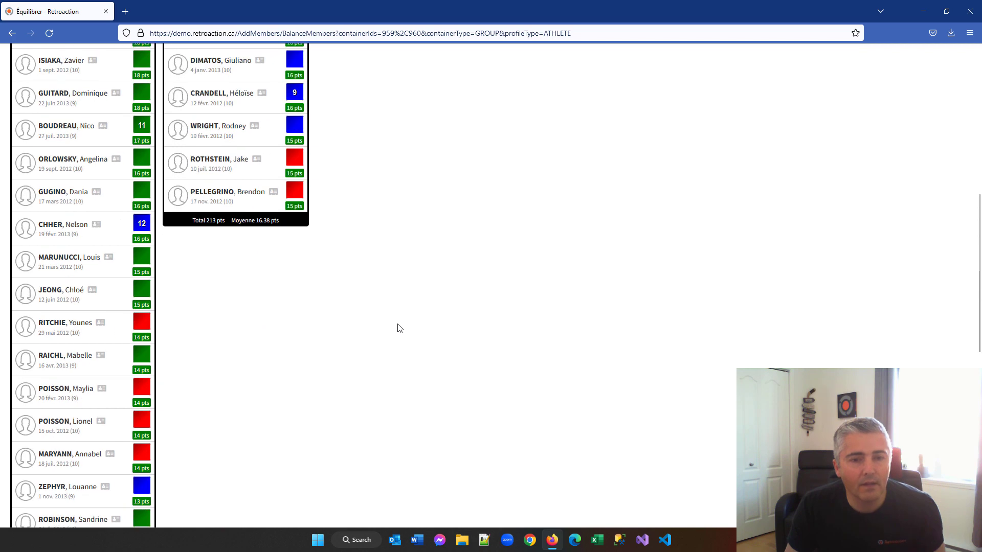
left_click(481, 496)
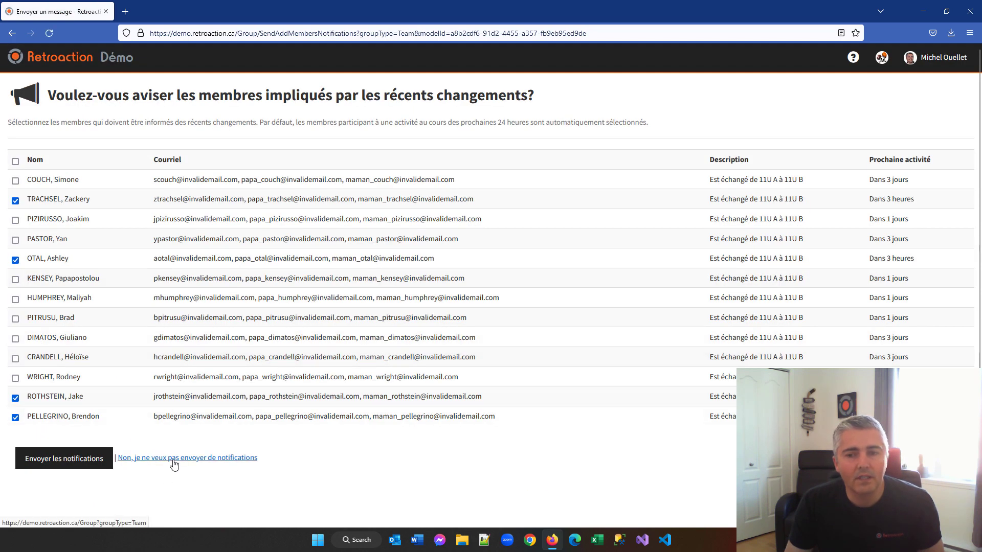
left_click(172, 459)
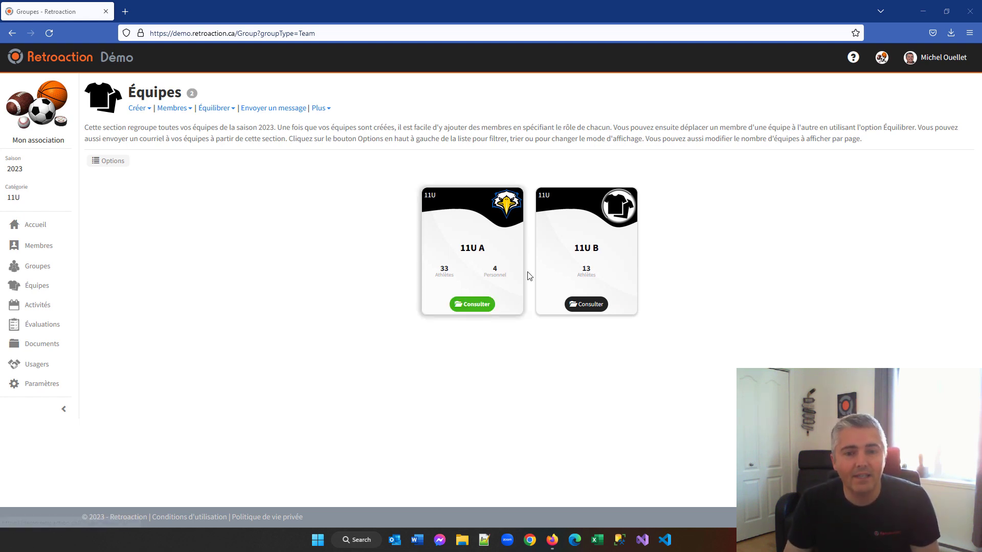
Open team 11U A and look through its list of athletes.
left_click(470, 306)
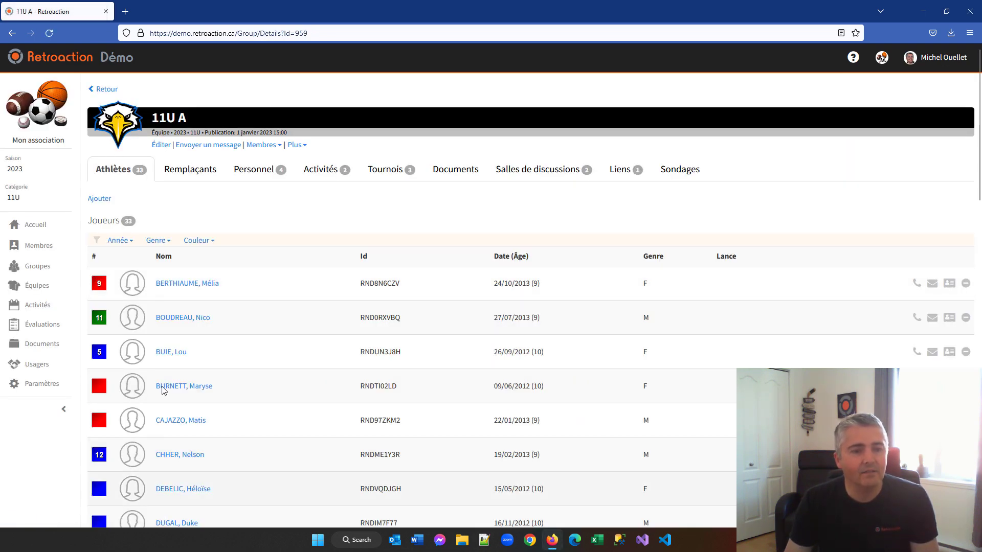
scroll(162, 390, "down", 5)
scroll(182, 332, "up", 5)
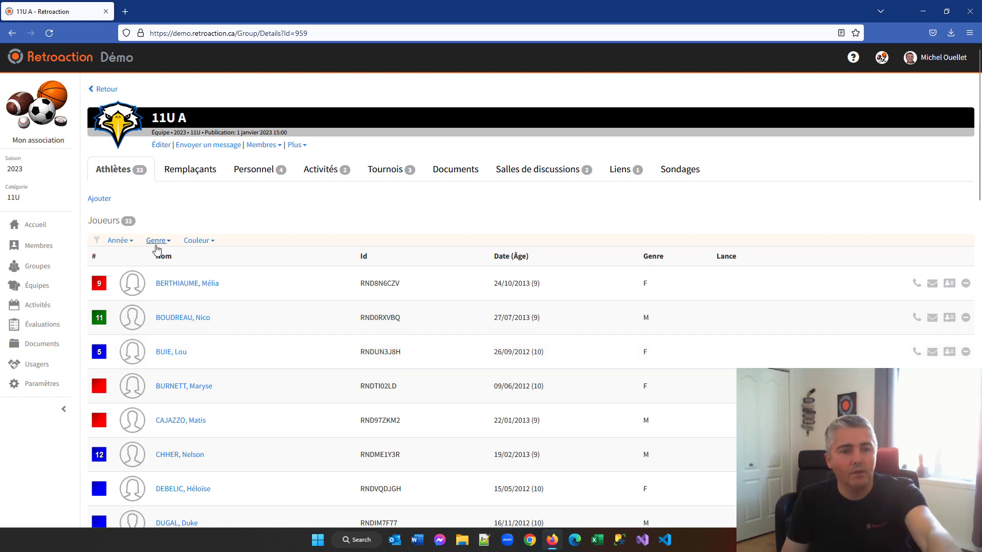
Start adding substitutes to team 11U A, with team 11U B as the source of the members.
left_click(189, 174)
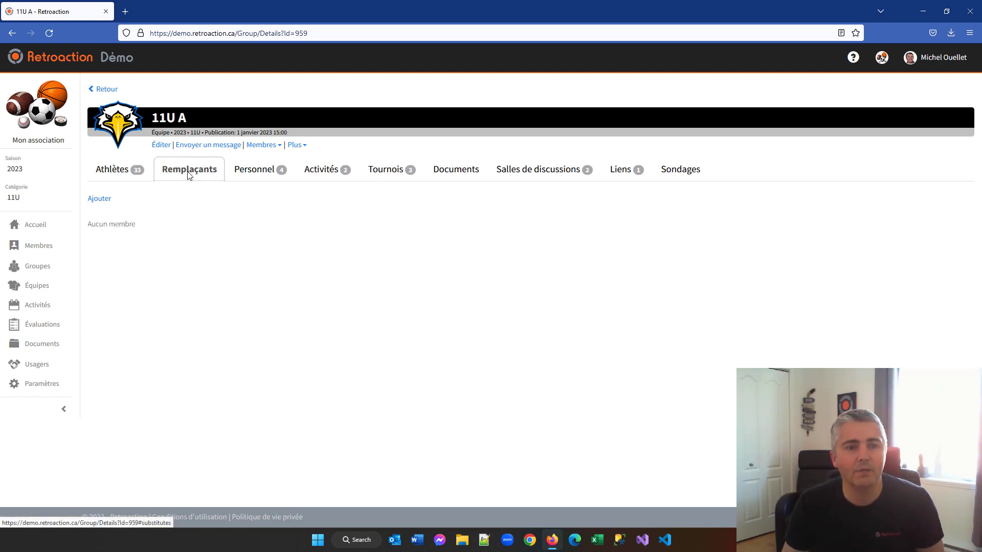
left_click(102, 200)
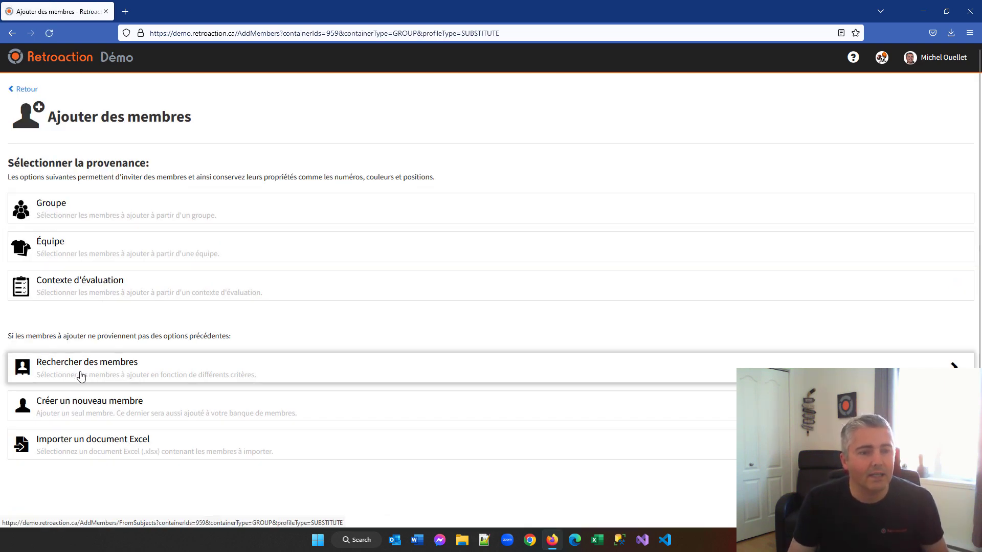
left_click(63, 247)
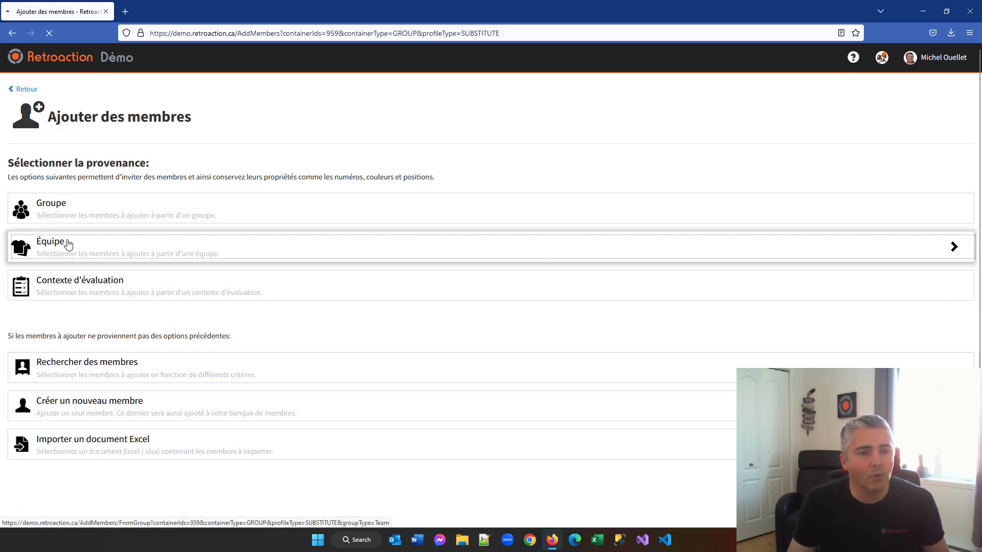
left_click(192, 220)
left_click(200, 256)
left_click(241, 258)
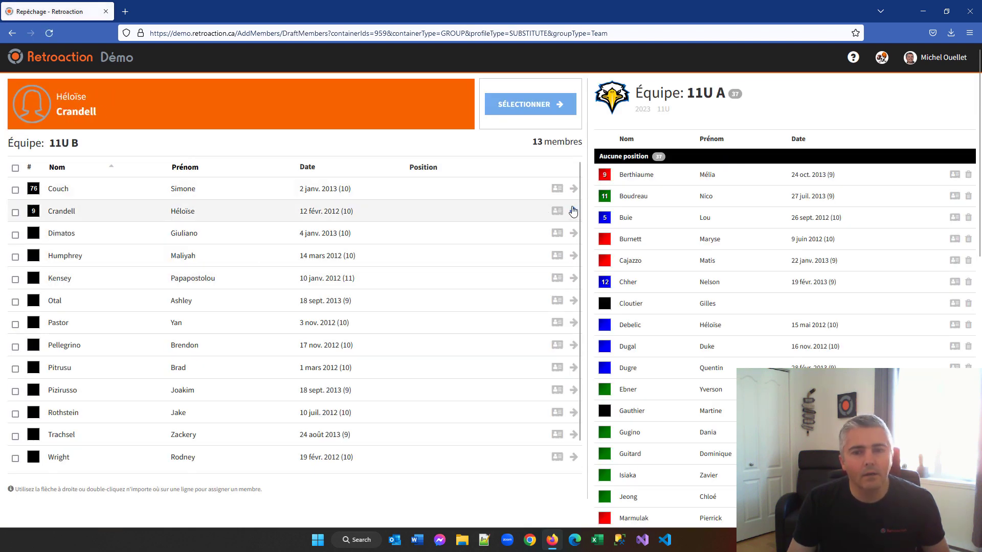
Add four 11U B players, including number 76, as substitutes for 11U A without sending notifications, and check the athlete and substitute lists.
left_click(574, 189)
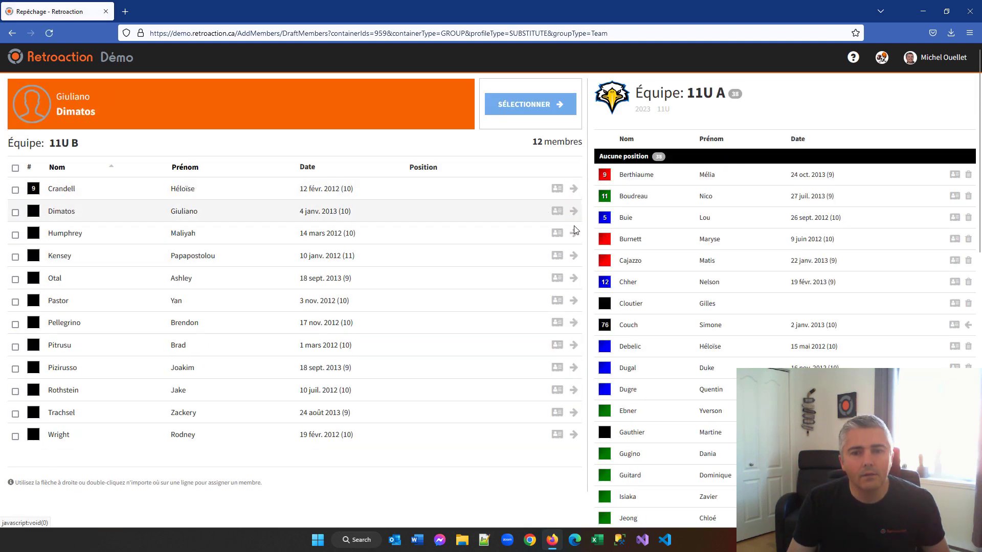
left_click(573, 279)
left_click(574, 300)
left_click(573, 322)
scroll(452, 423, "down", 13)
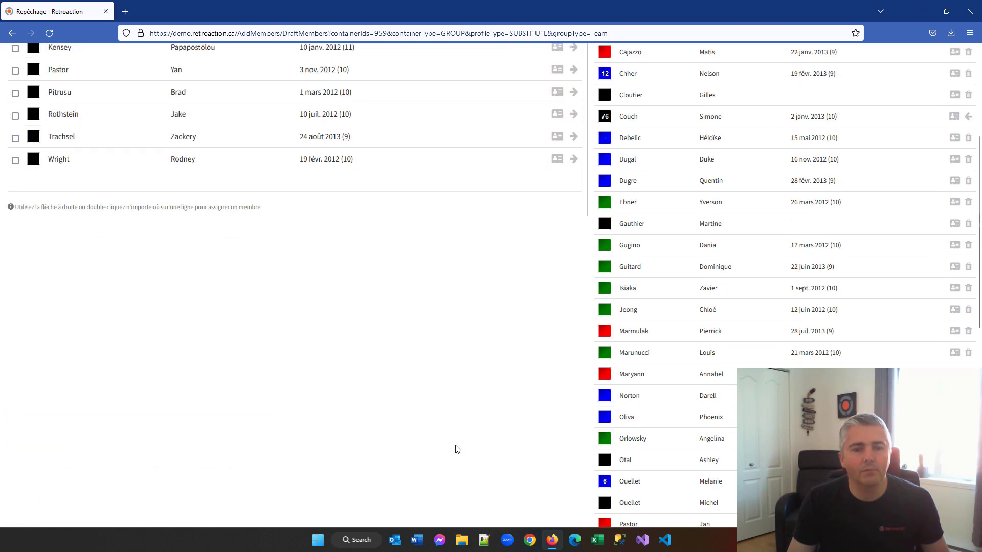
left_click(467, 429)
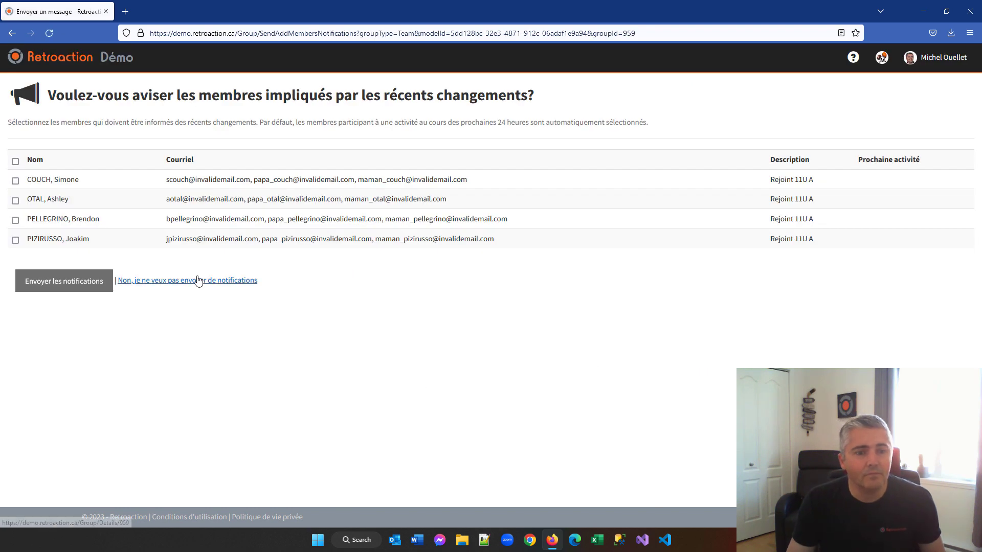
left_click(199, 280)
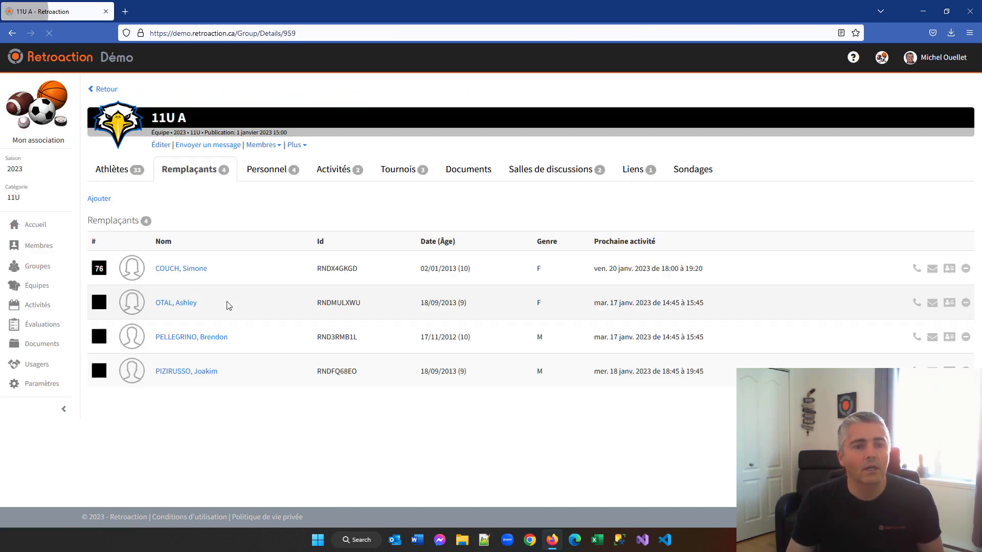
left_click(117, 167)
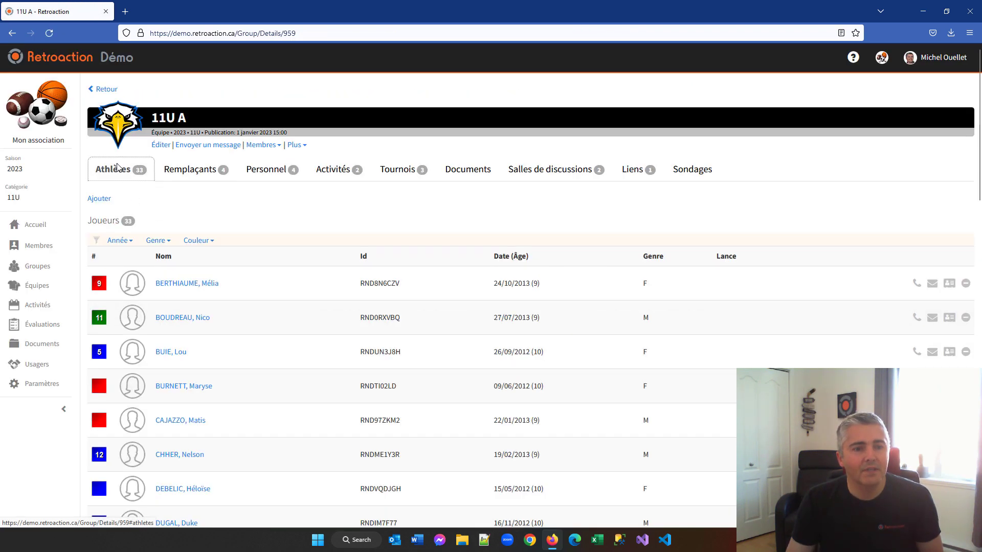
left_click(189, 169)
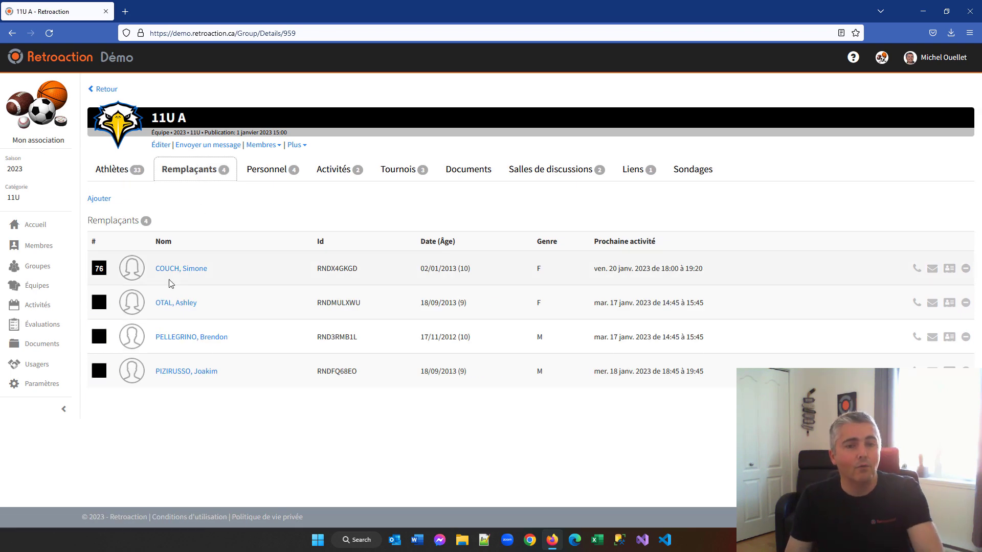
Try to add the first listed substitute to 11U A's practice on 6 April from 20:15 to 21:15.
left_click(333, 170)
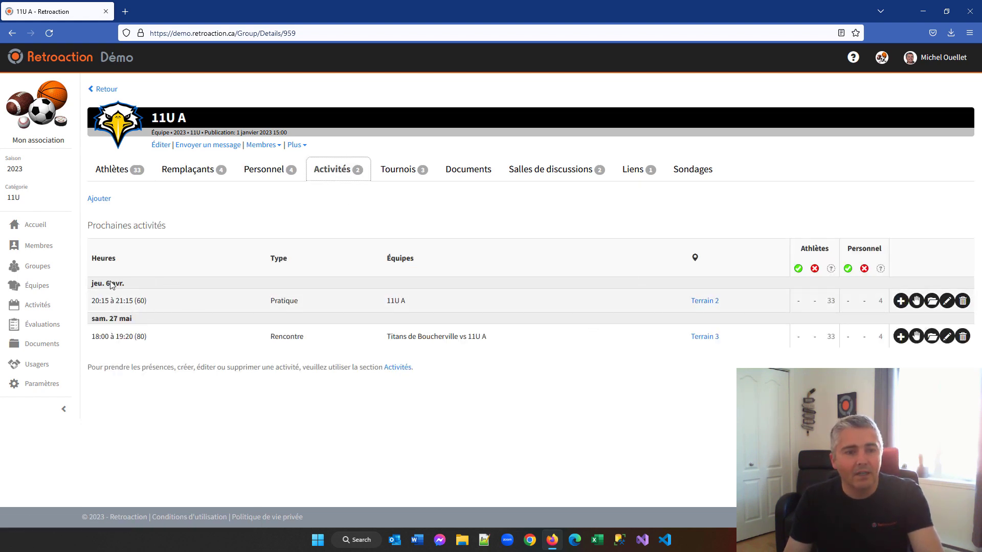
left_click(901, 303)
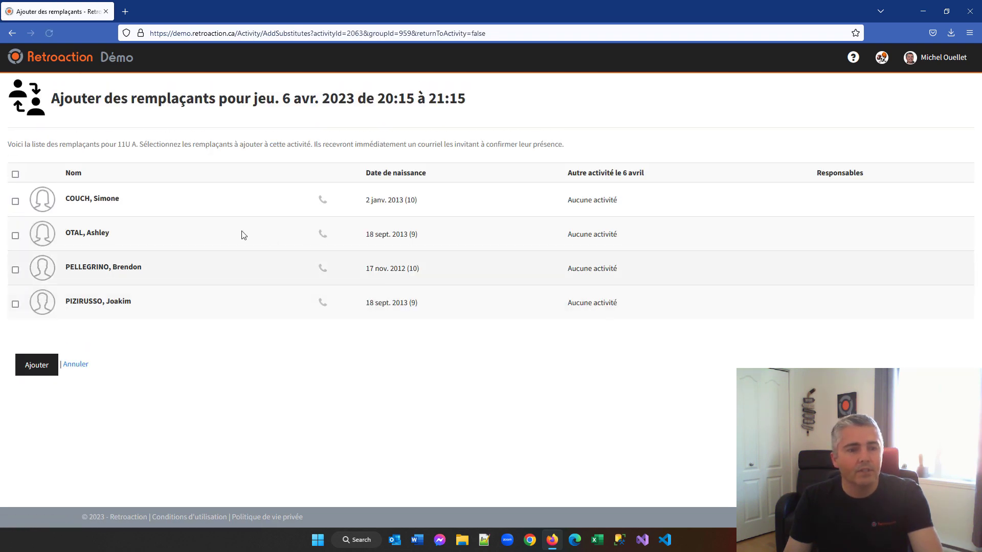
left_click(16, 204)
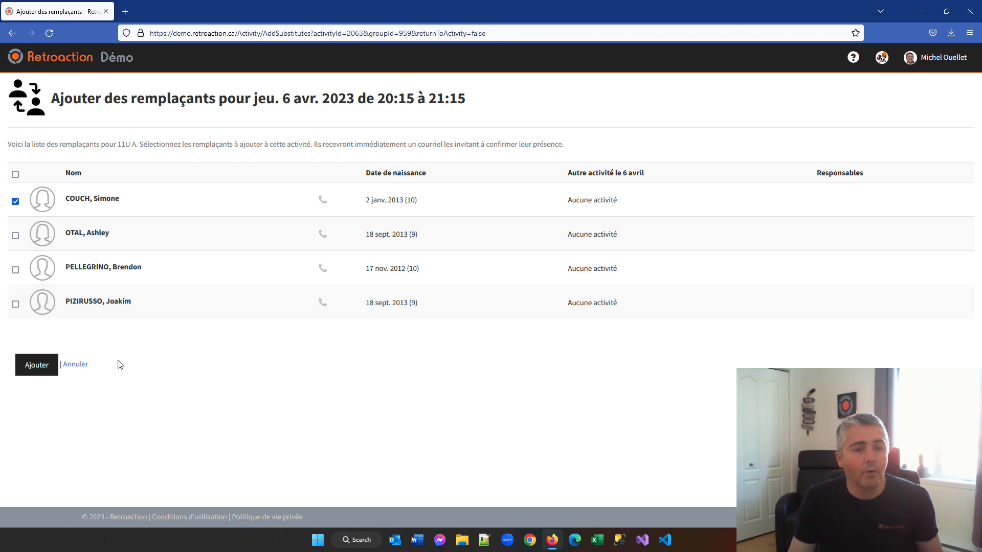
left_click(77, 364)
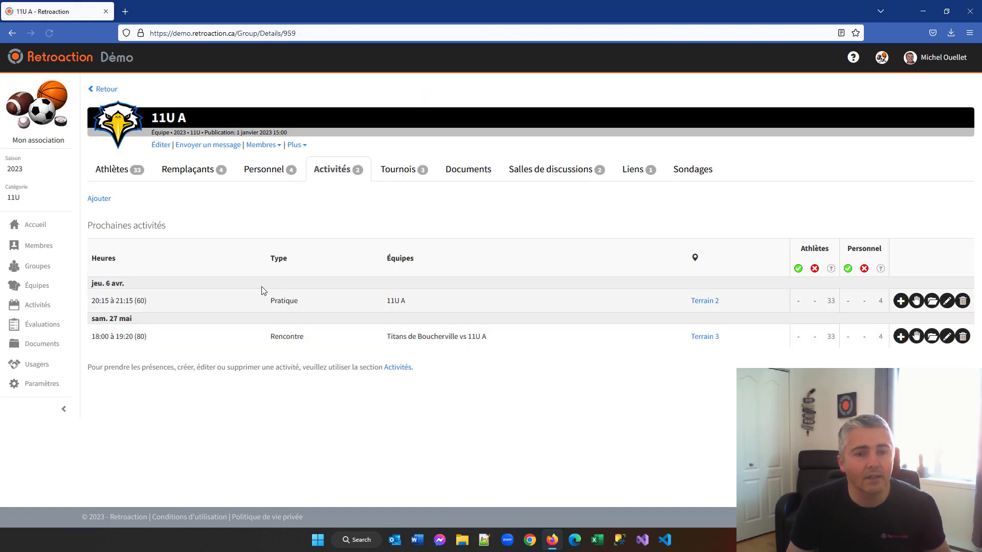
Review the substitutes of 11U A and its staff of head coach, assistant coaches and manager.
left_click(187, 171)
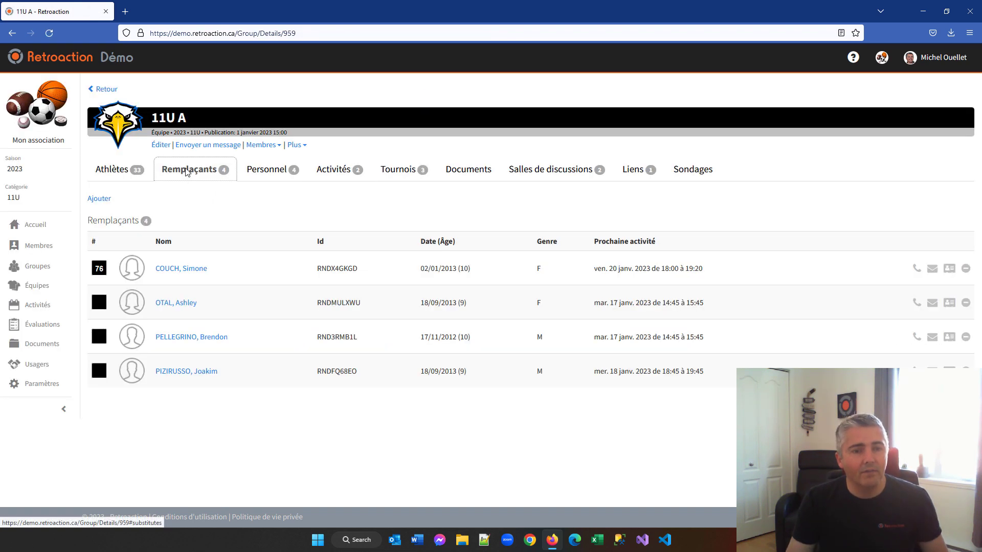
left_click(273, 174)
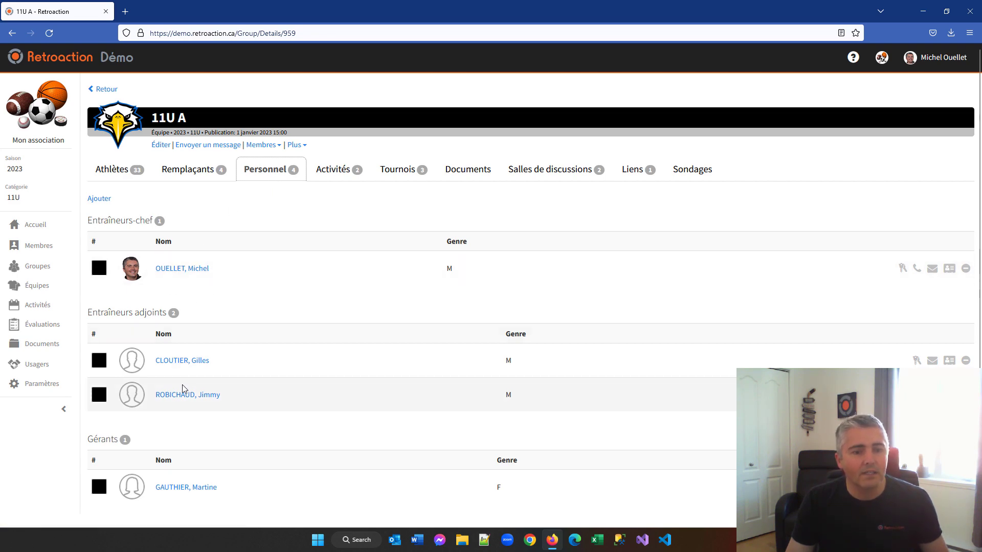
scroll(168, 419, "down", 2)
scroll(210, 368, "up", 2)
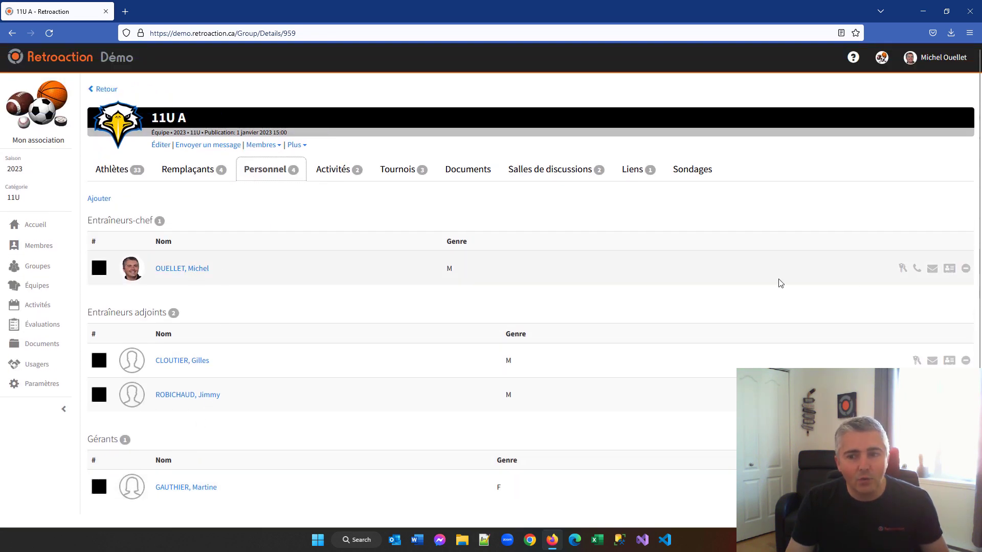
Open the head coach's permissions for 11U A and try switching the Gérer l'équipe and Prendre les présences options.
left_click(902, 270)
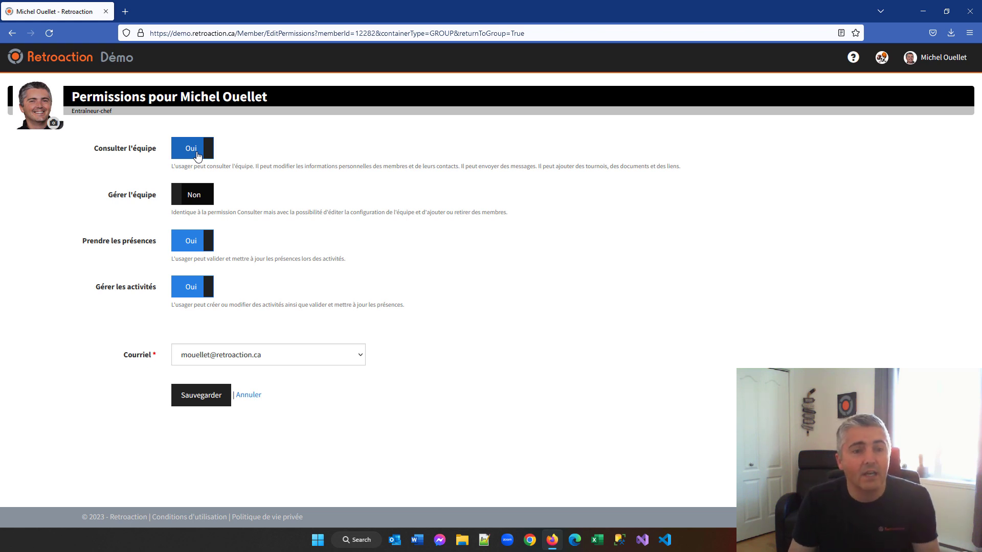
left_click(192, 196)
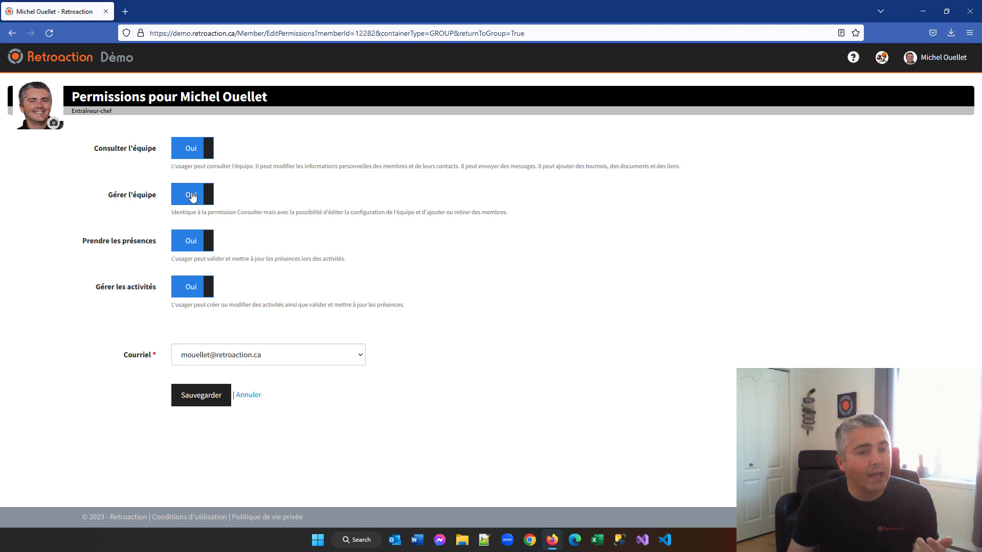
left_click(192, 196)
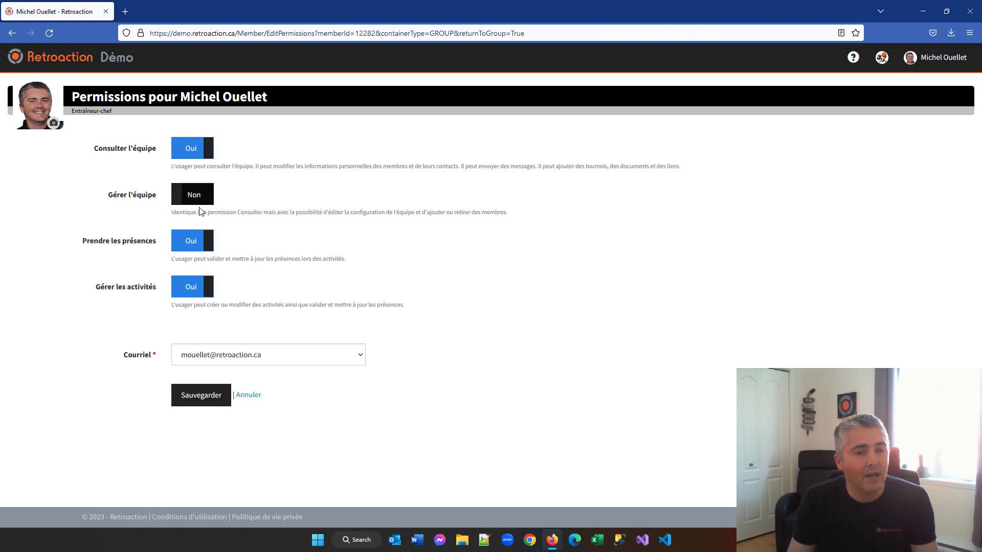
left_click(199, 241)
left_click(202, 244)
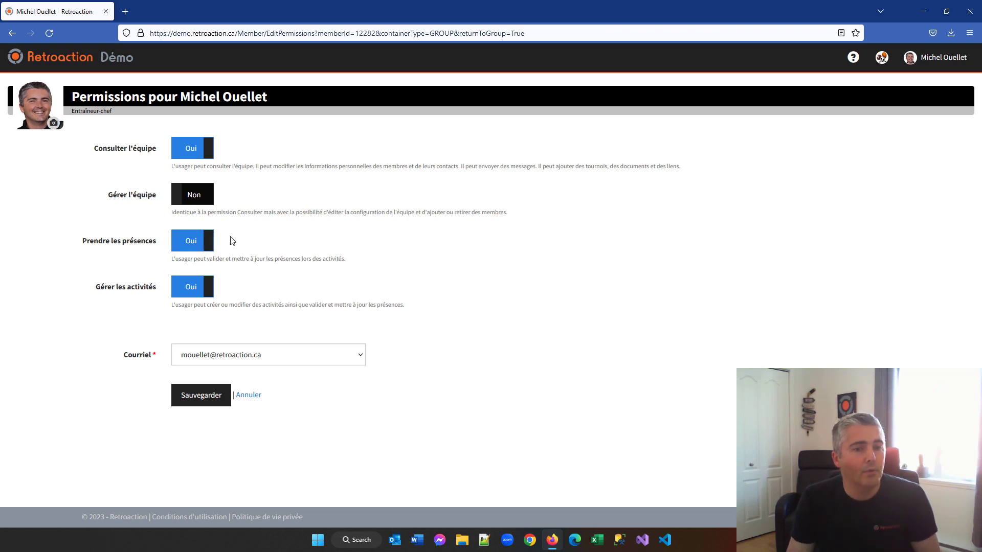
Try switching the Gérer les activités option for the head coach, discard the permission changes and return to the 11U A team page.
left_click(193, 286)
left_click(193, 287)
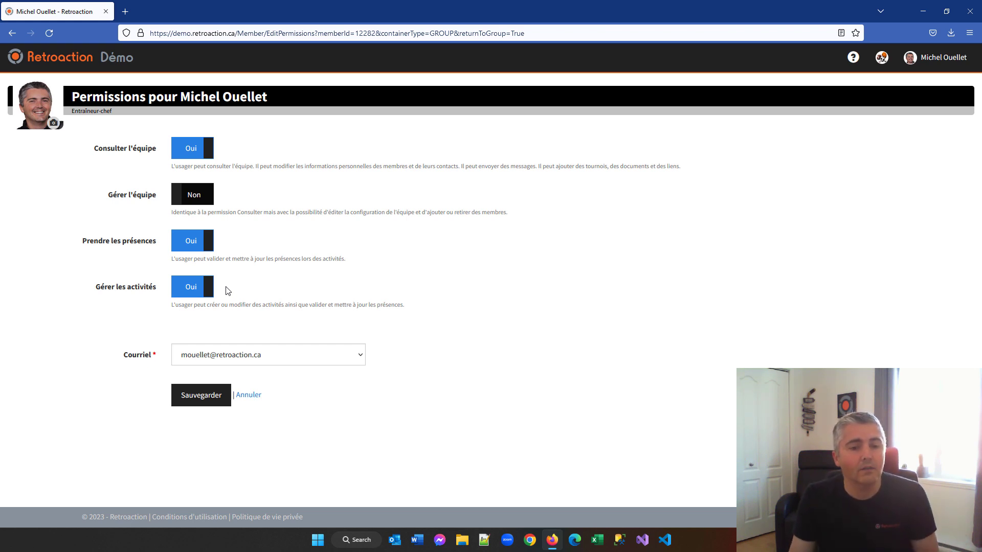
left_click(257, 399)
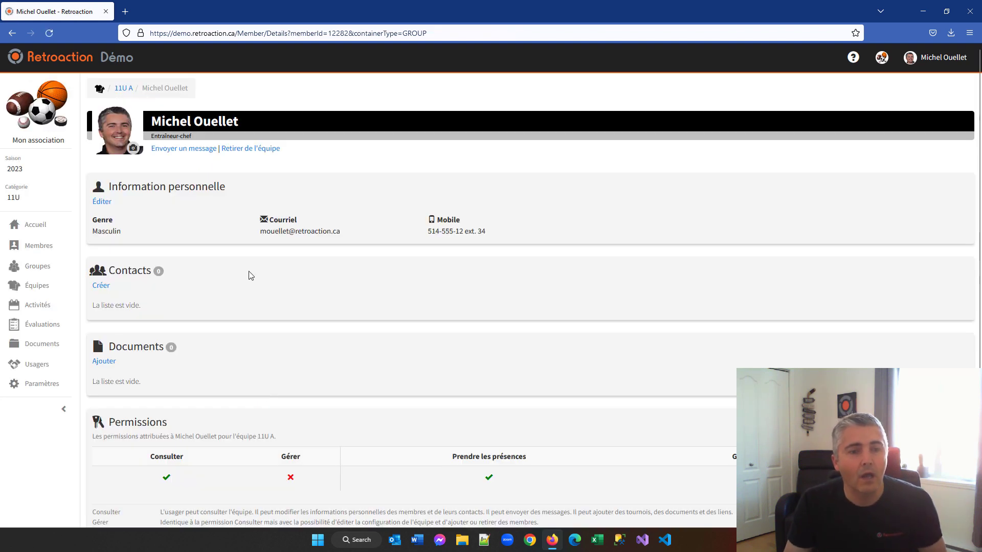
left_click(123, 88)
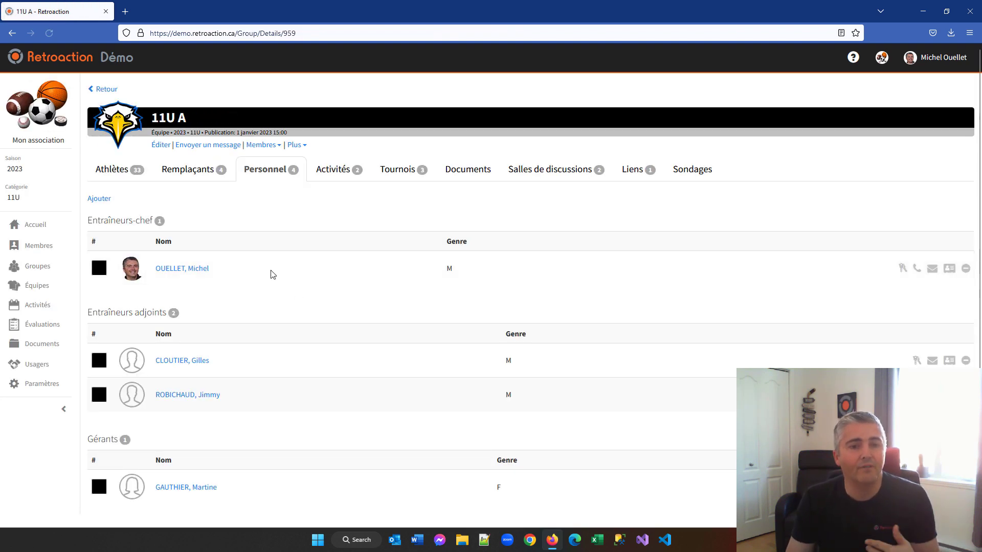
Start a message from the 11U A team page with all players and substitutes selected as recipients.
left_click(112, 169)
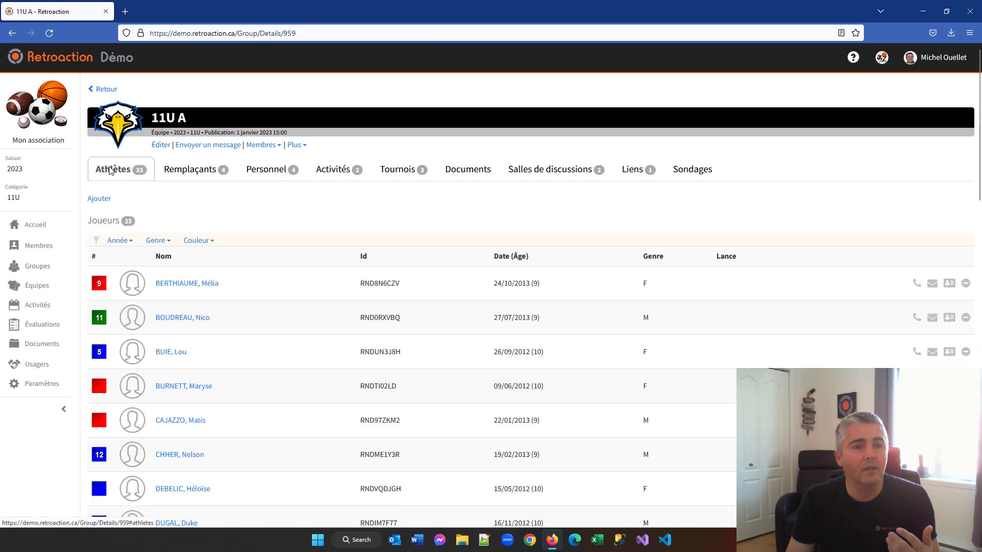
left_click(200, 147)
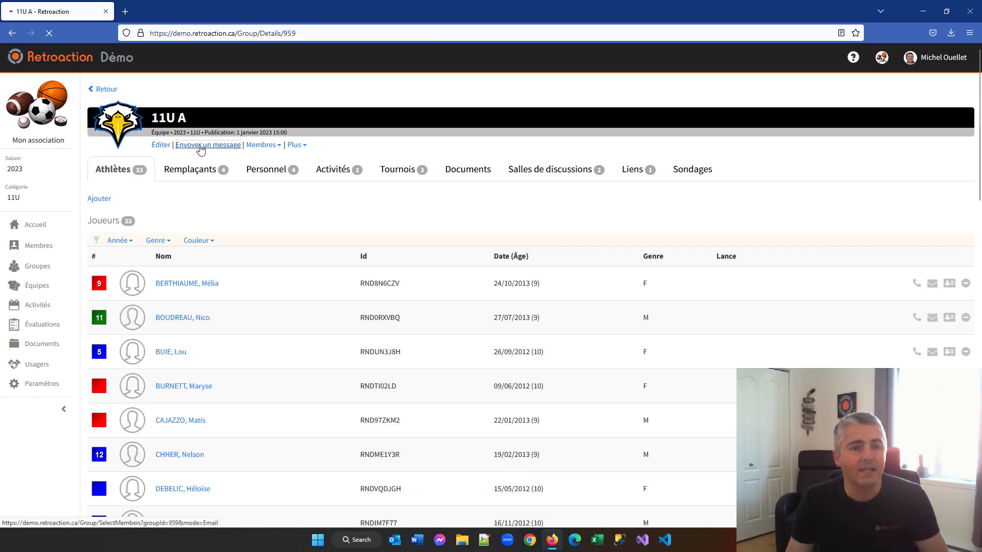
left_click(11, 152)
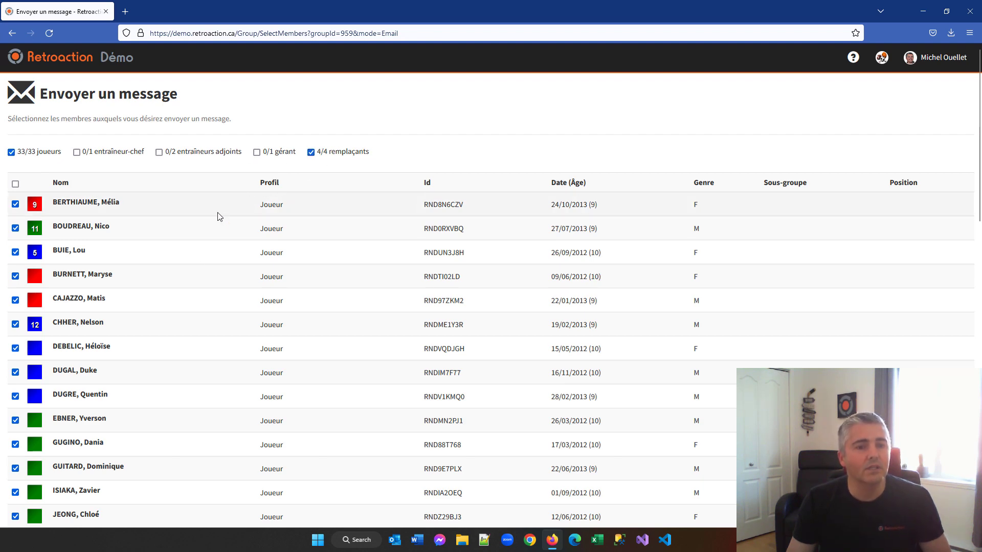
scroll(214, 323, "down", 15)
left_click(40, 413)
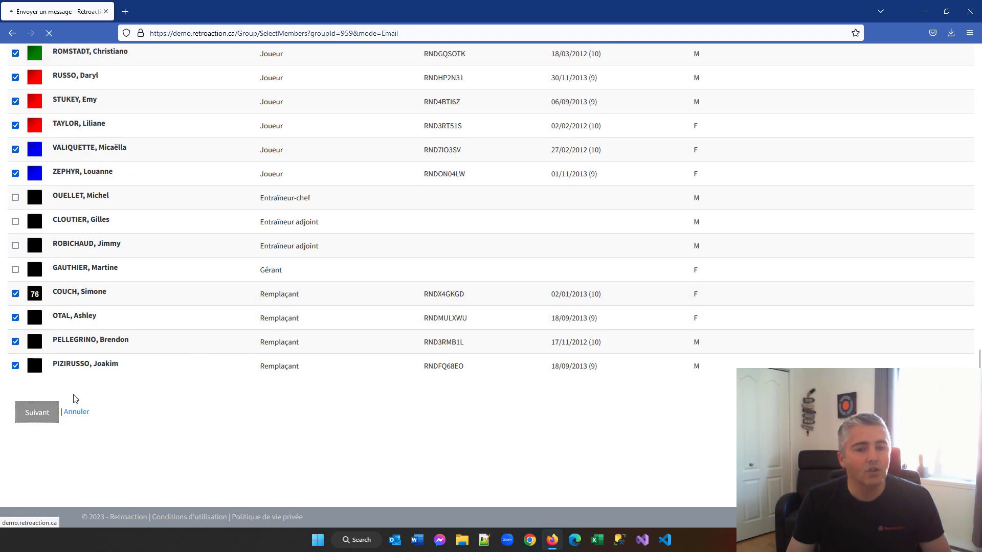
Draft the message text "gjgjgjh" with the head coach as sender, and leave the draft for the team page.
type("gjgjgj")
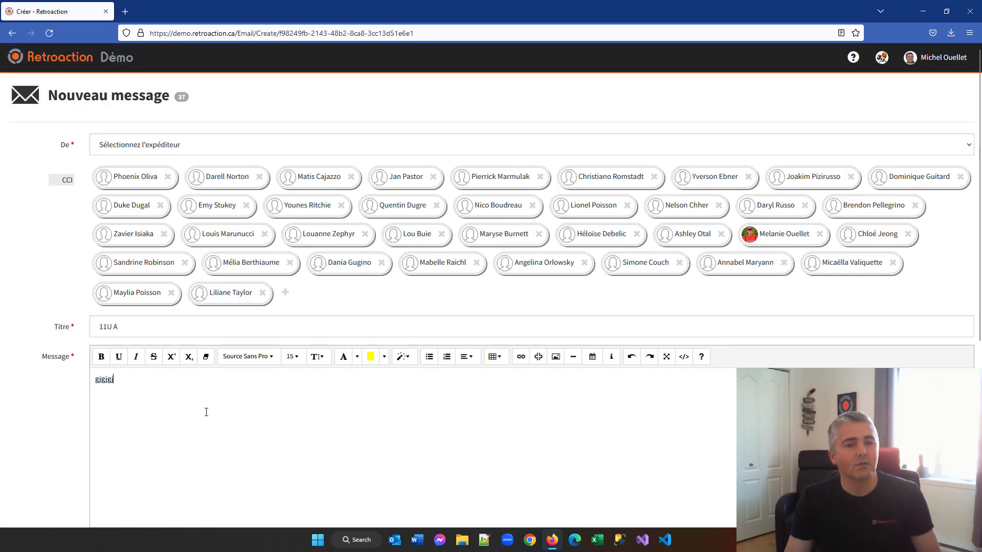
type("h")
left_click(142, 146)
left_click(143, 174)
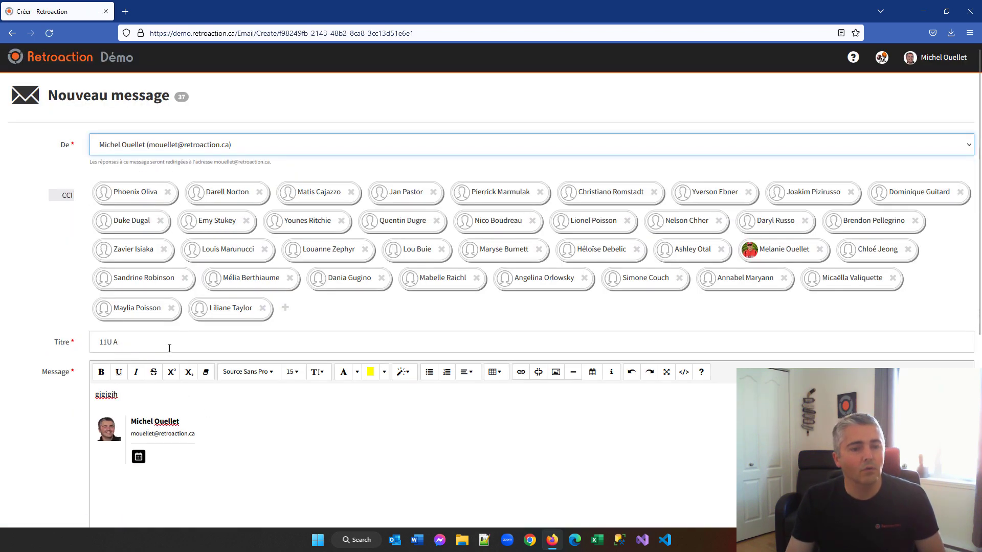
scroll(169, 349, "down", 5)
left_click(167, 371)
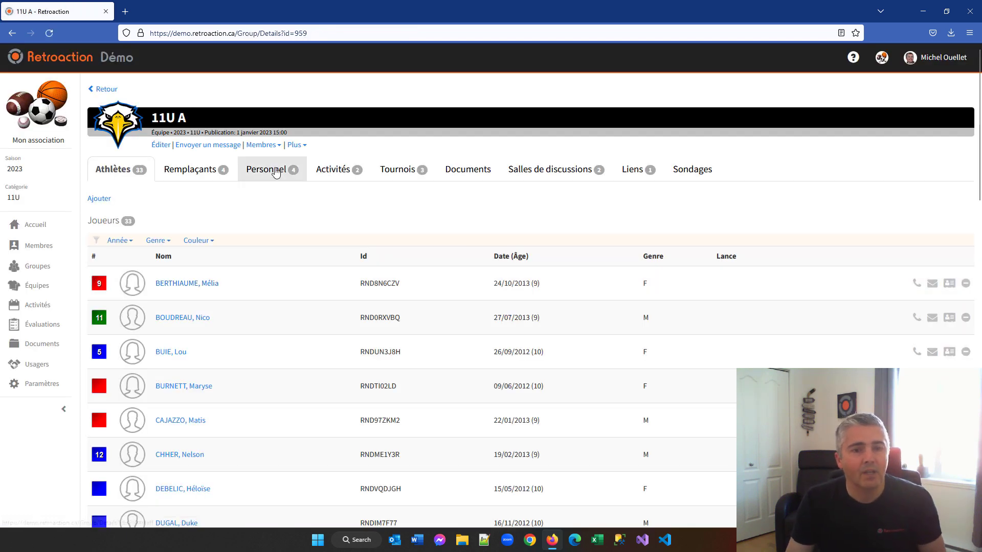
Review the staff, upcoming activities and tournaments of 11U A.
left_click(276, 172)
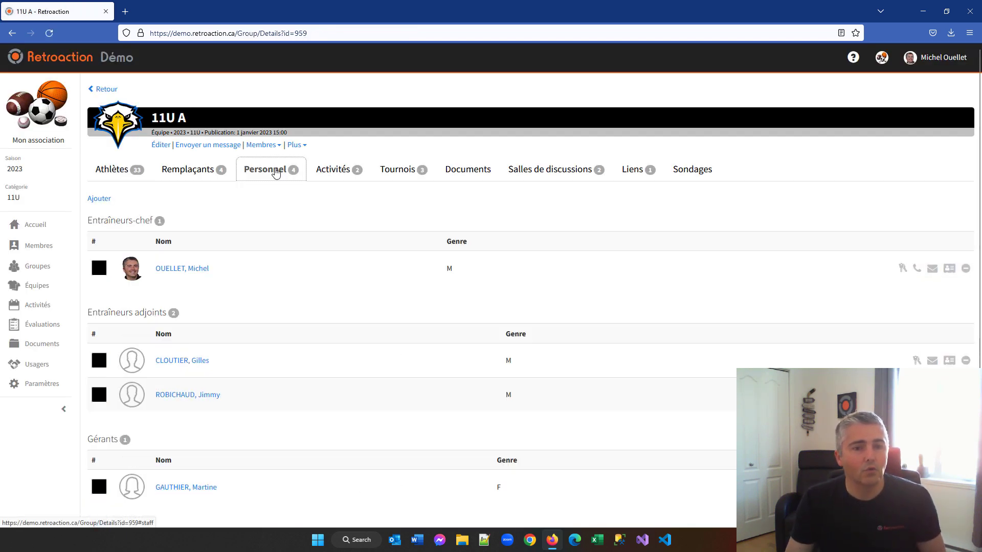
left_click(330, 169)
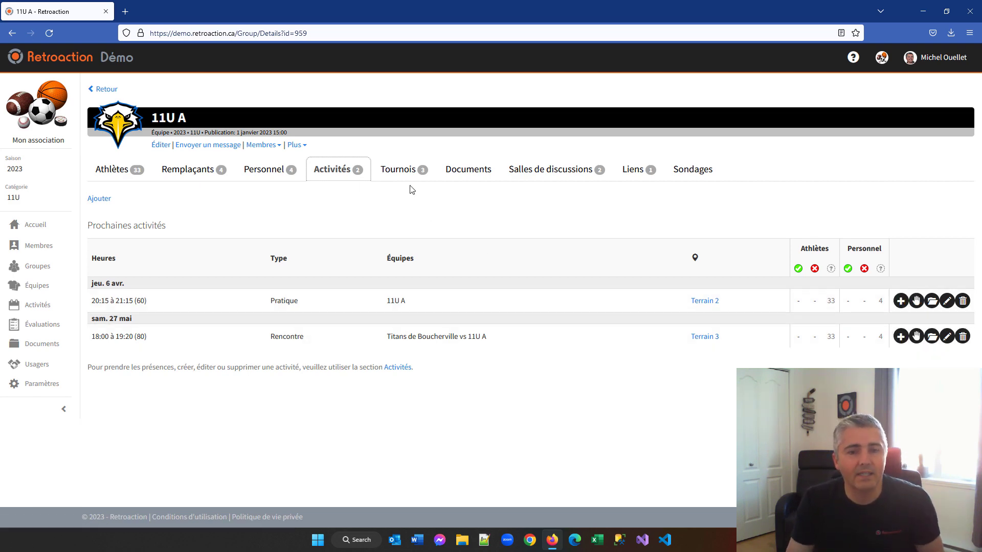
left_click(401, 173)
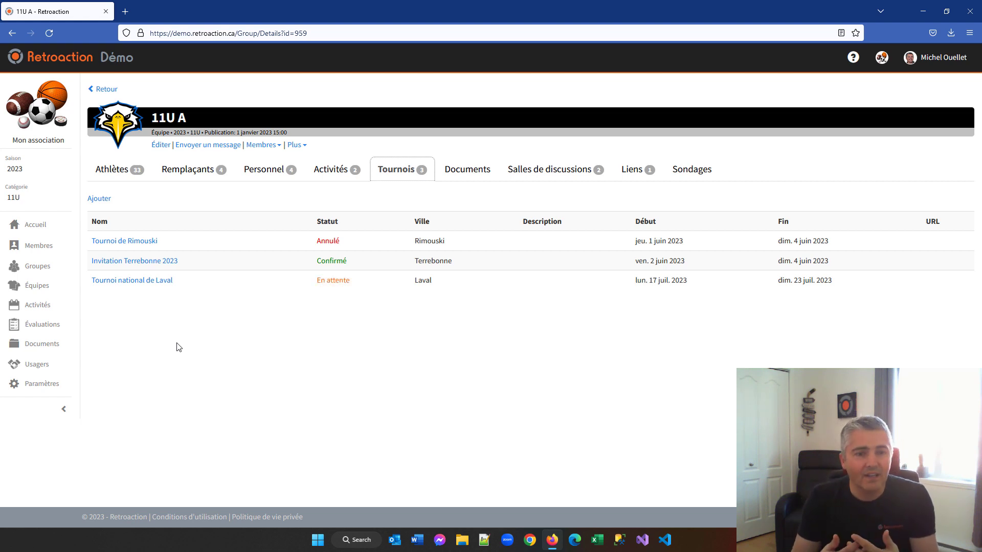
Start a new 11U A tournament named Mascouche with status En attente, and cancel its creation.
left_click(99, 199)
left_click(194, 145)
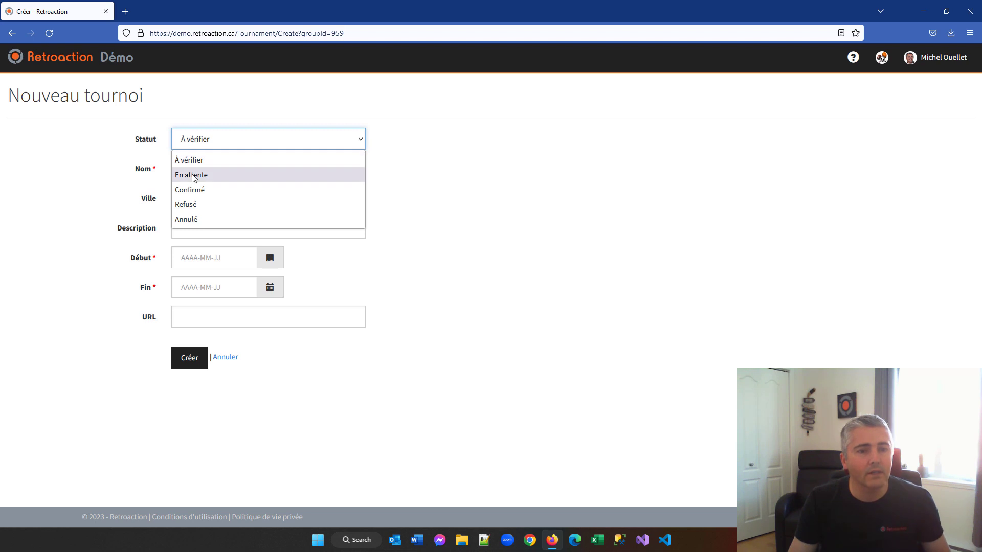
left_click(197, 176)
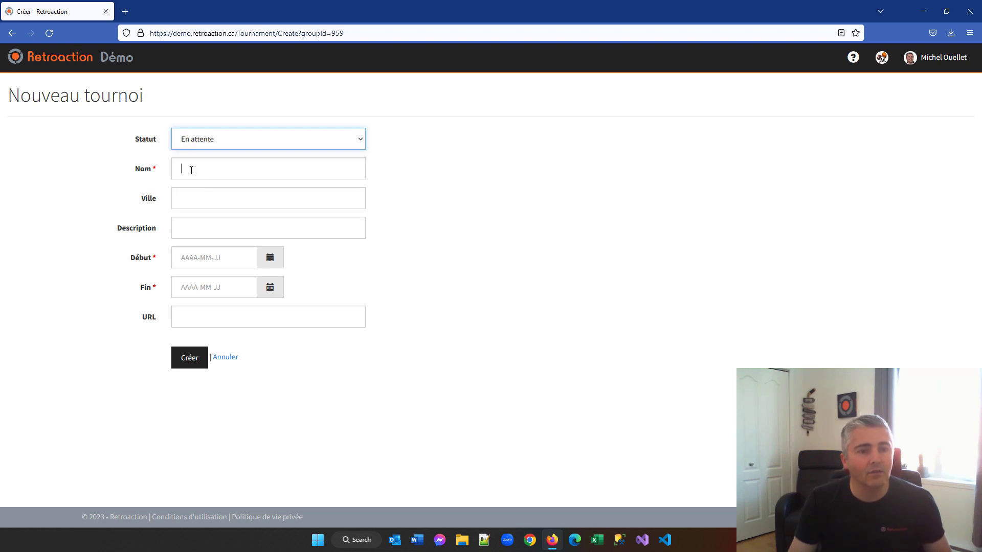
left_click(191, 170)
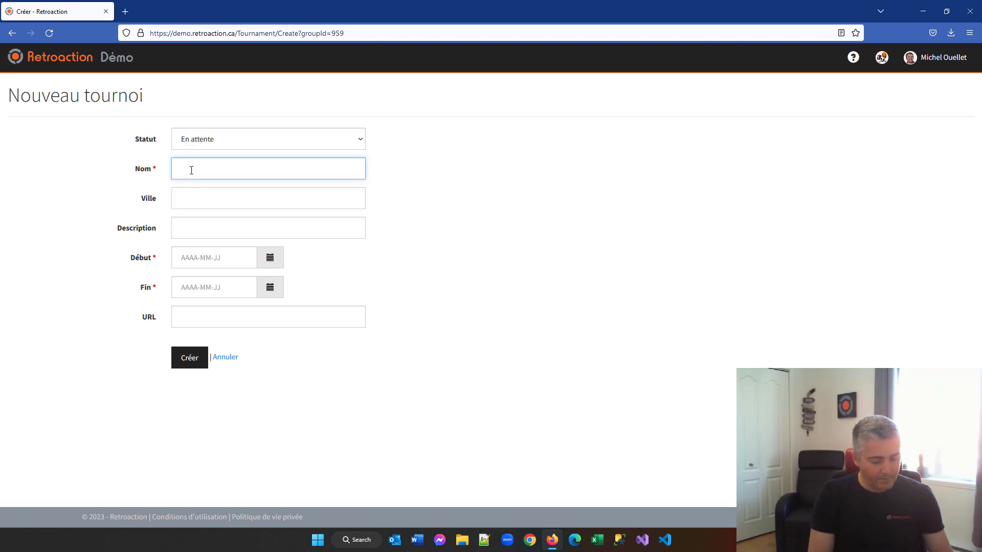
type("Mascouche")
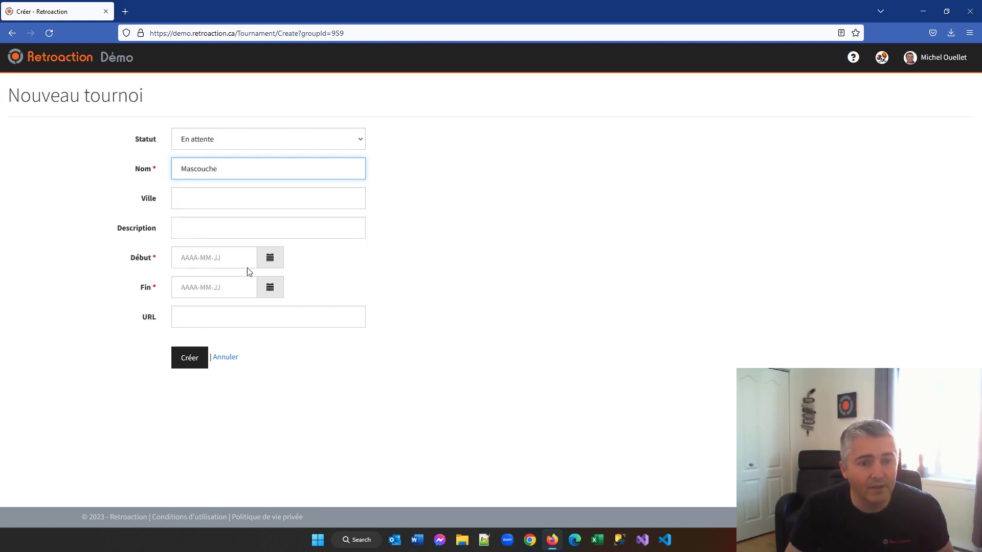
left_click(223, 357)
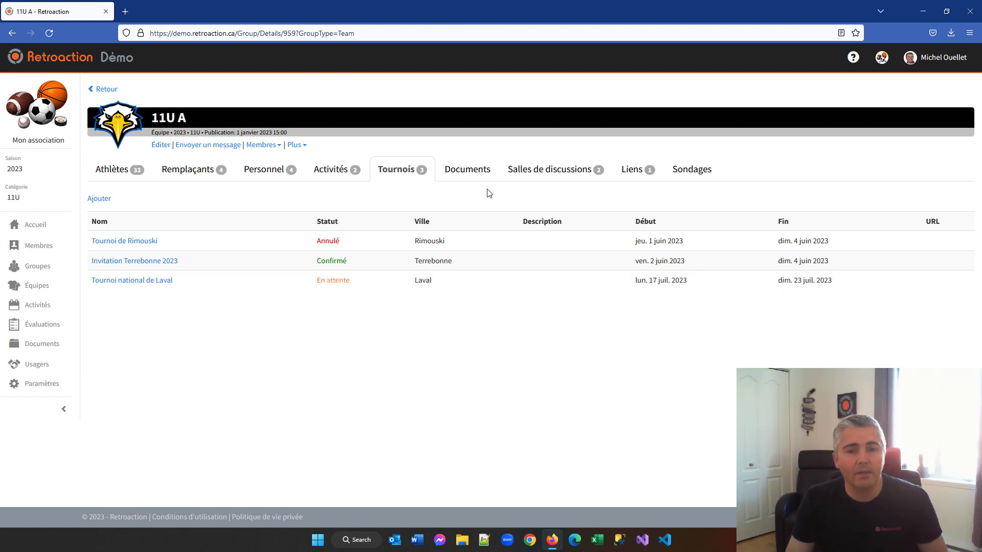
Review the documents, discussion rooms including the one reserved for team staff, staff list and links of 11U A.
left_click(467, 175)
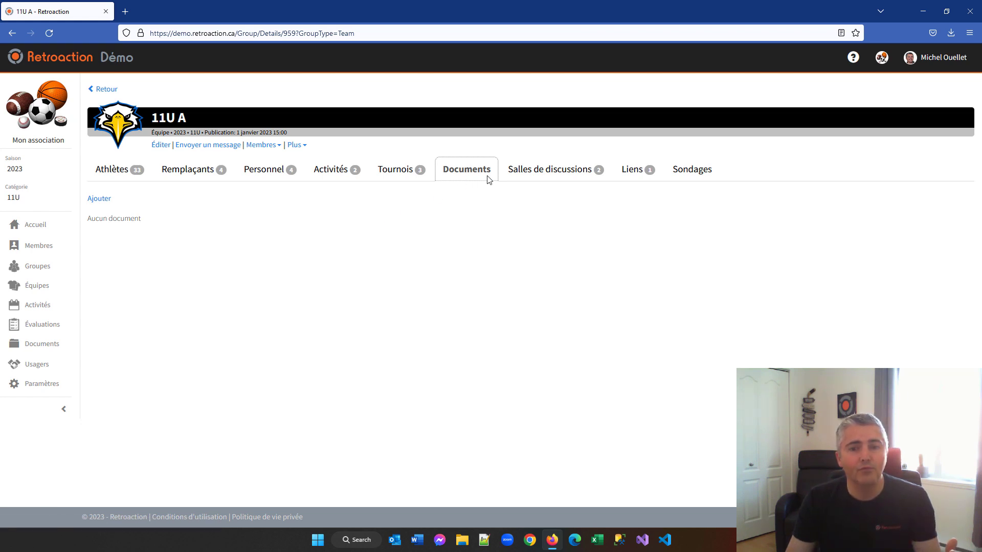
left_click(535, 176)
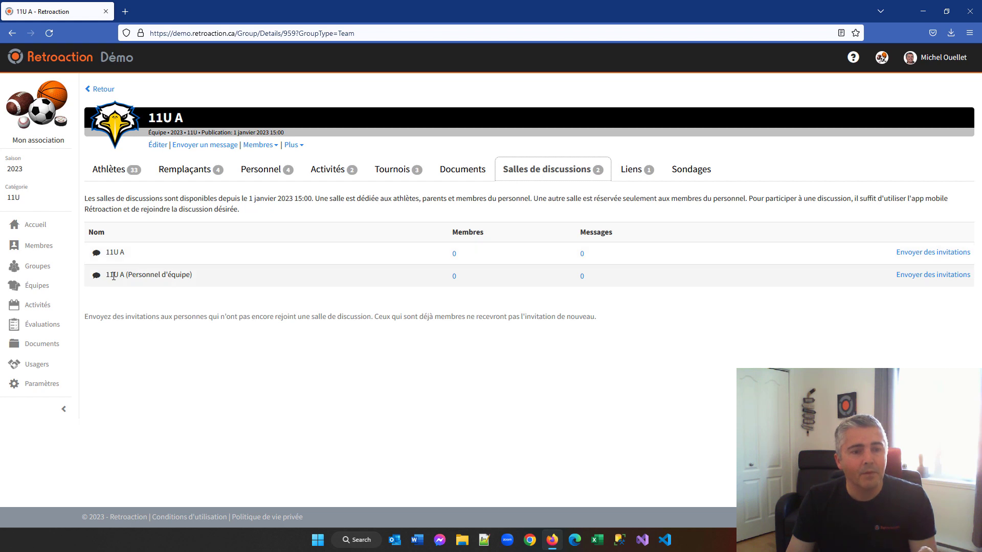
left_click_drag(104, 279, 197, 281)
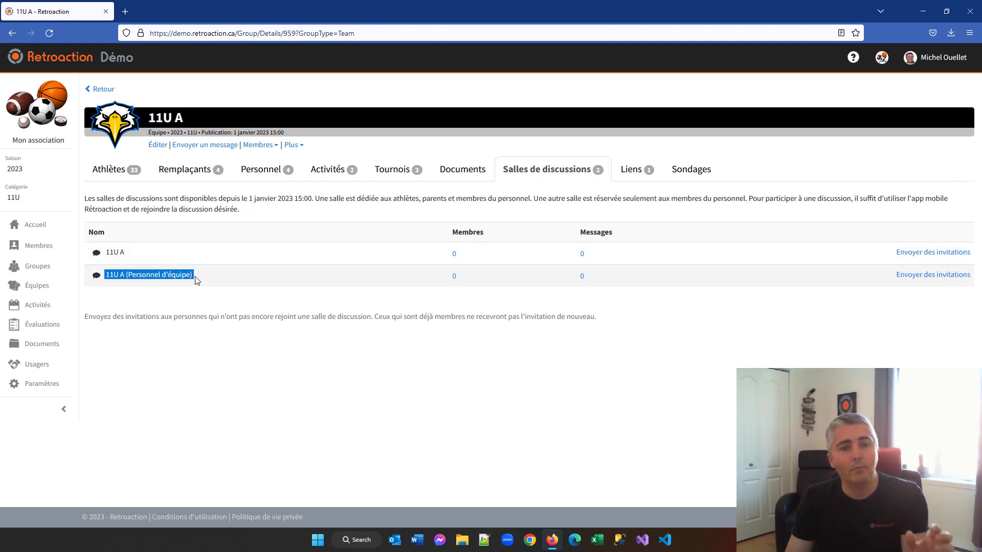
left_click(260, 171)
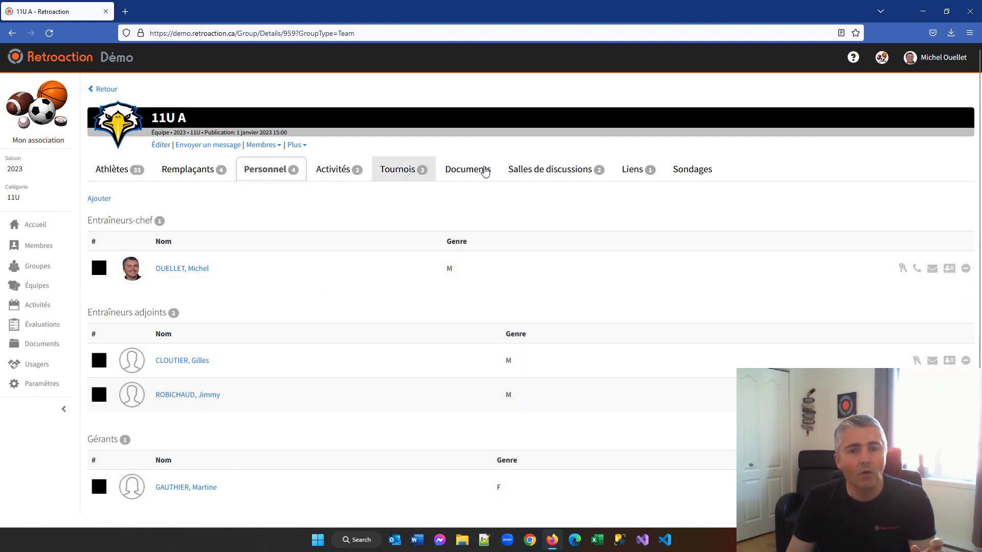
left_click(550, 168)
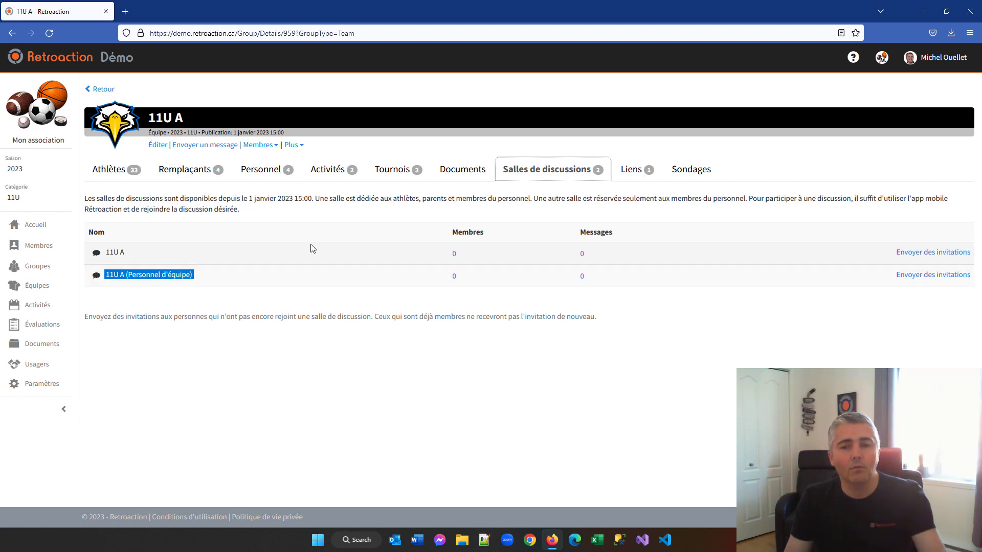
left_click(632, 177)
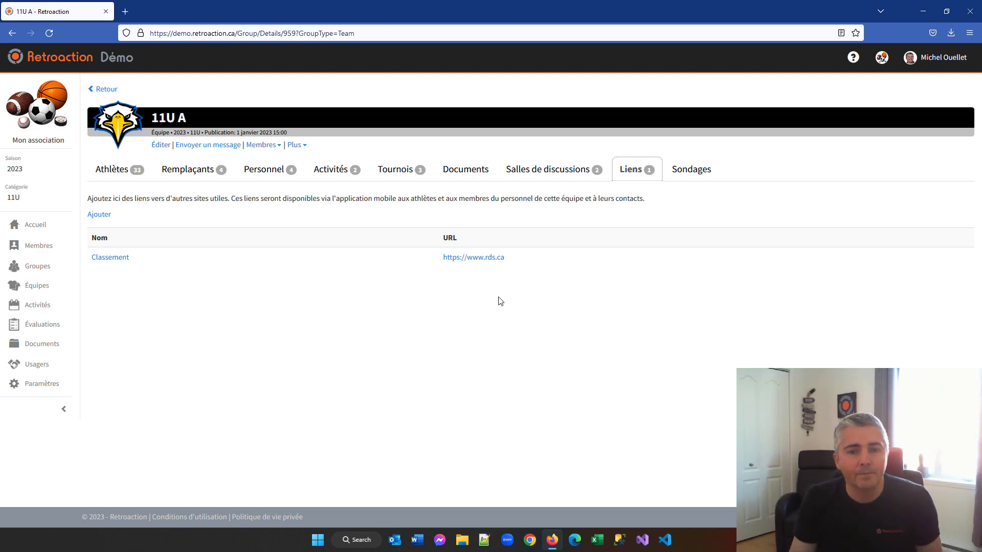
Review the surveys and the additional team and member actions of 11U A, and return to the team list.
left_click(691, 170)
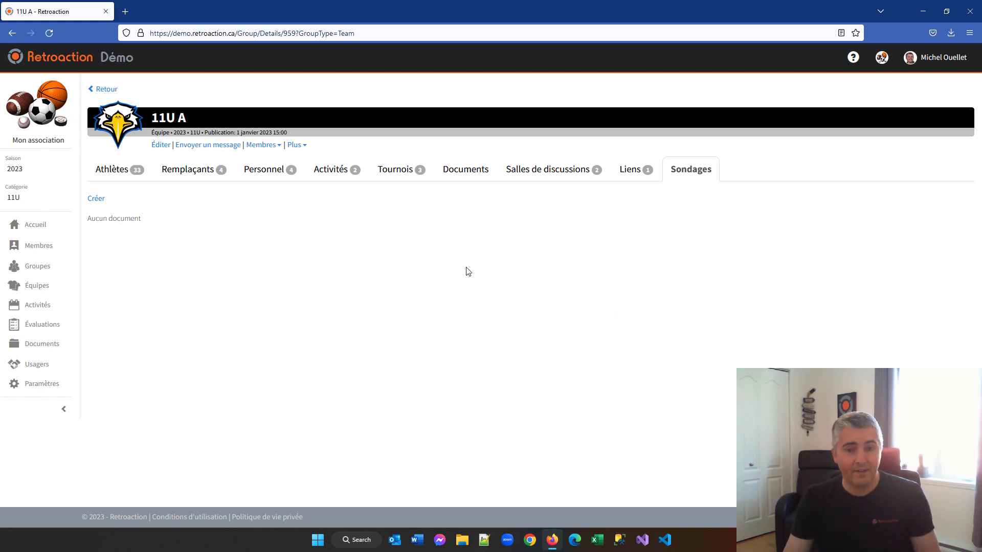
left_click(295, 147)
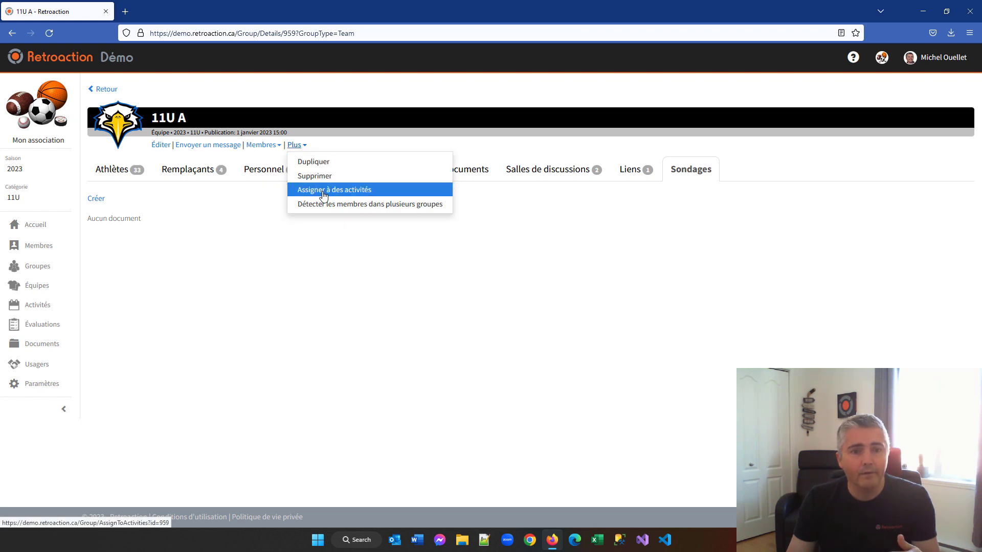
left_click(264, 147)
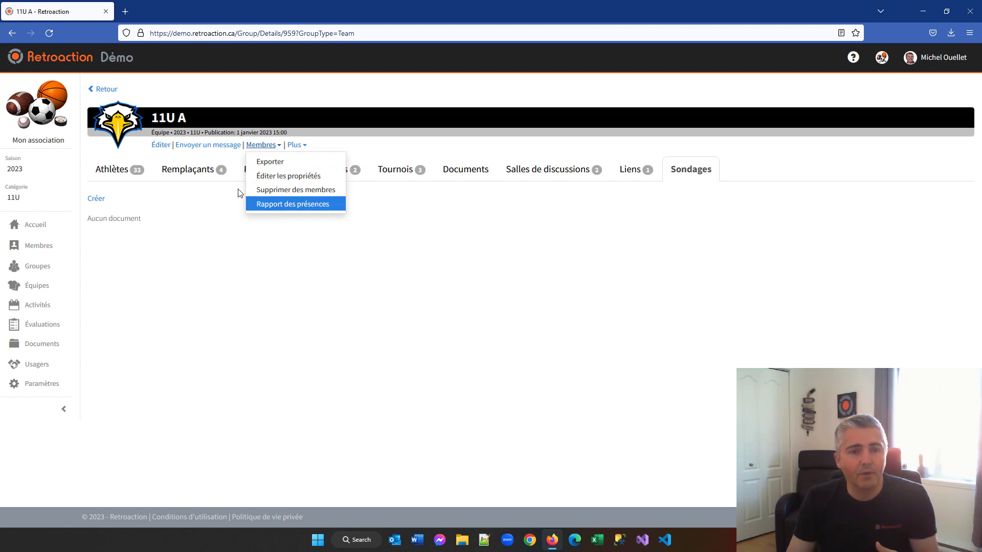
left_click(252, 245)
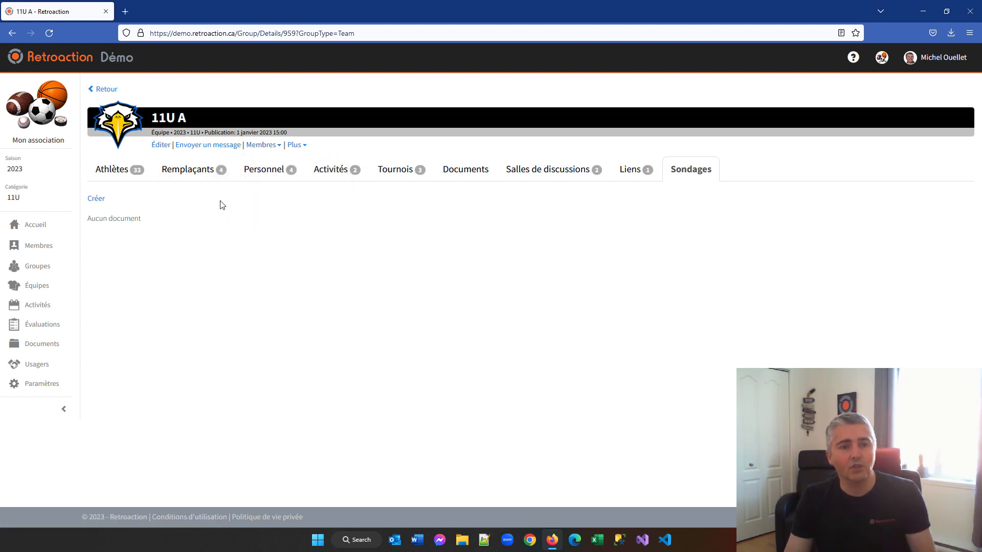
left_click(106, 90)
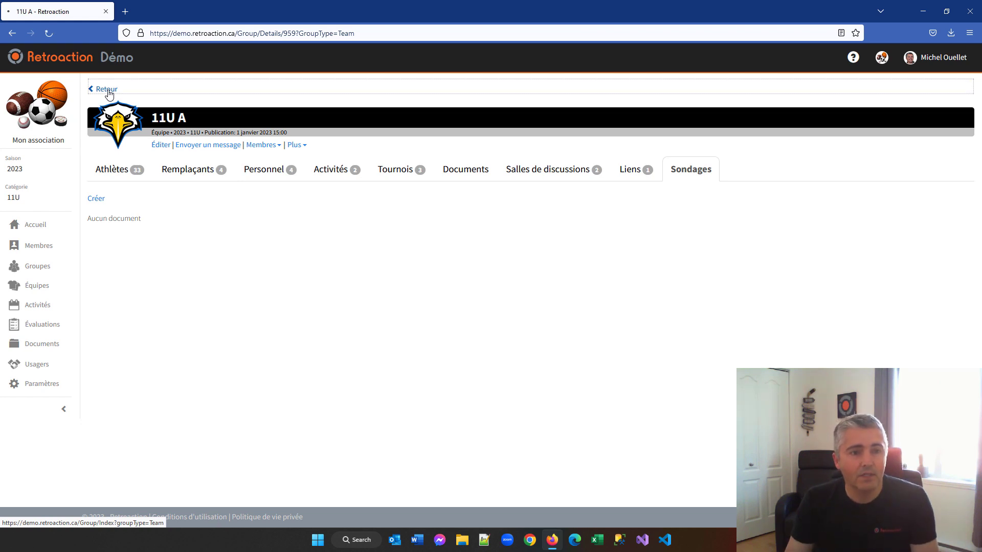